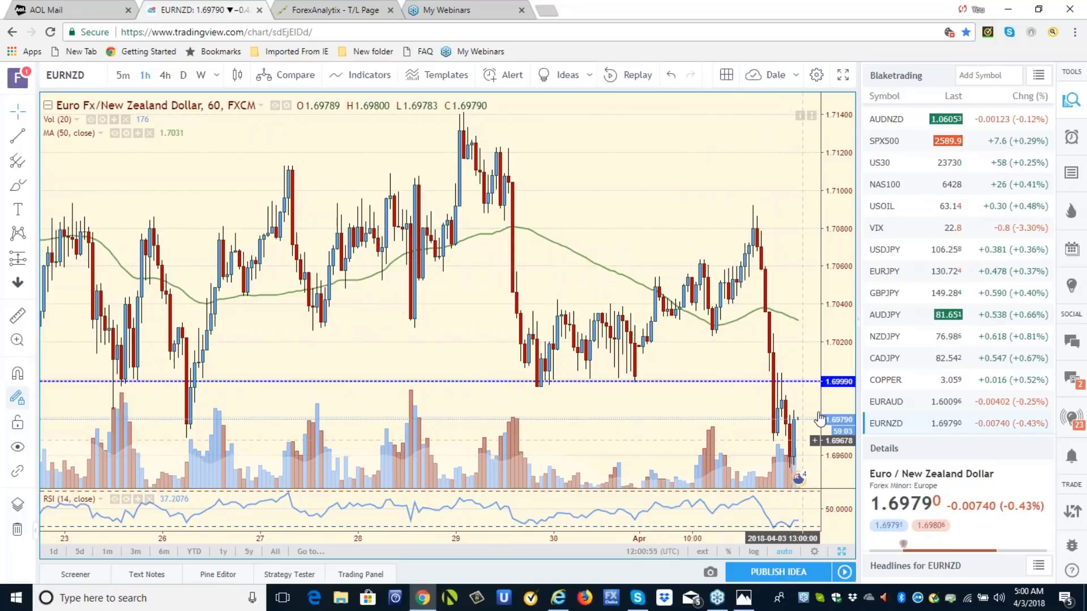
- Load CADJPY on hourly candles from the watchlist in place of EURNZD
left_click(886, 362)
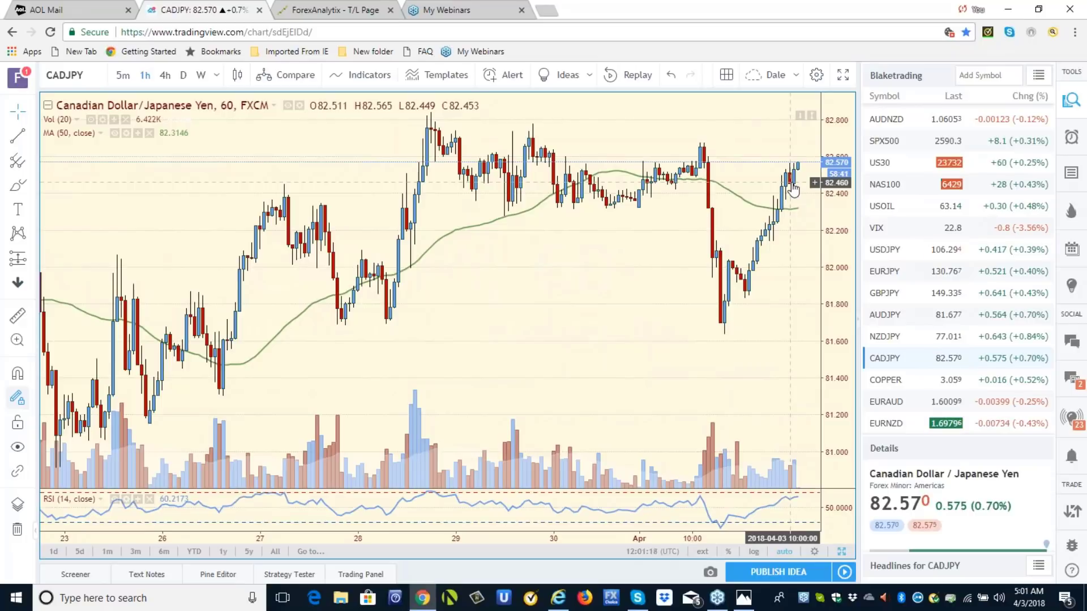
- Show USDJPY on daily candles with its red rising trendline
left_click(885, 251)
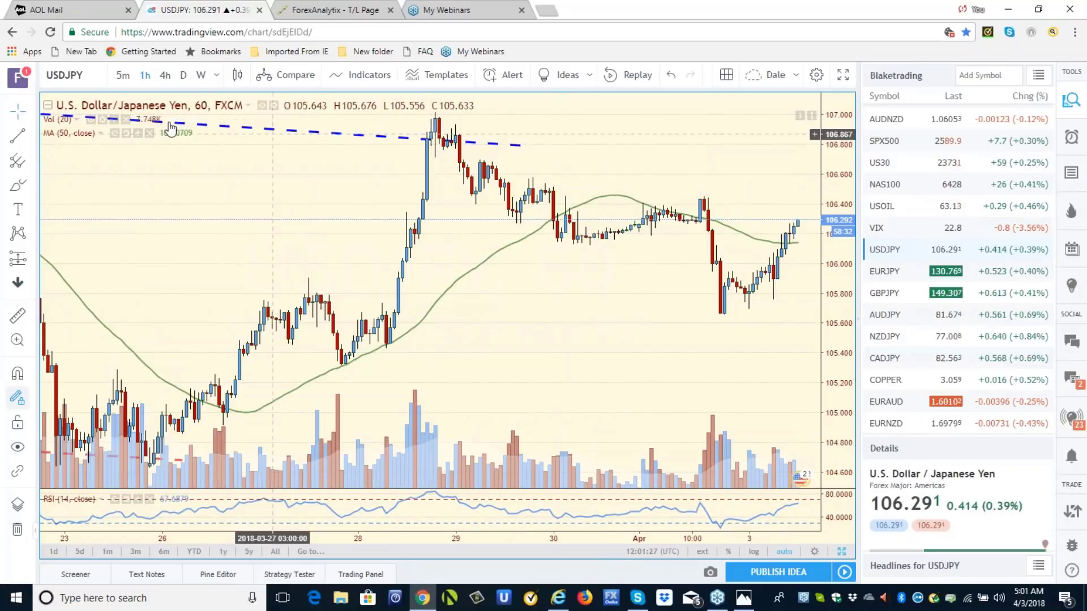
left_click(183, 80)
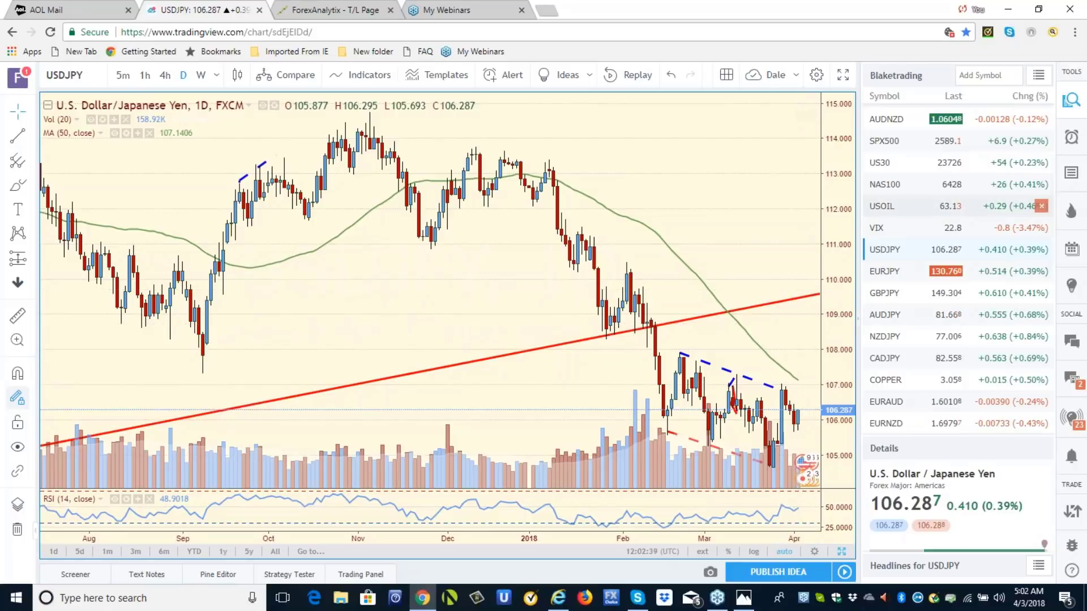
left_click(893, 149)
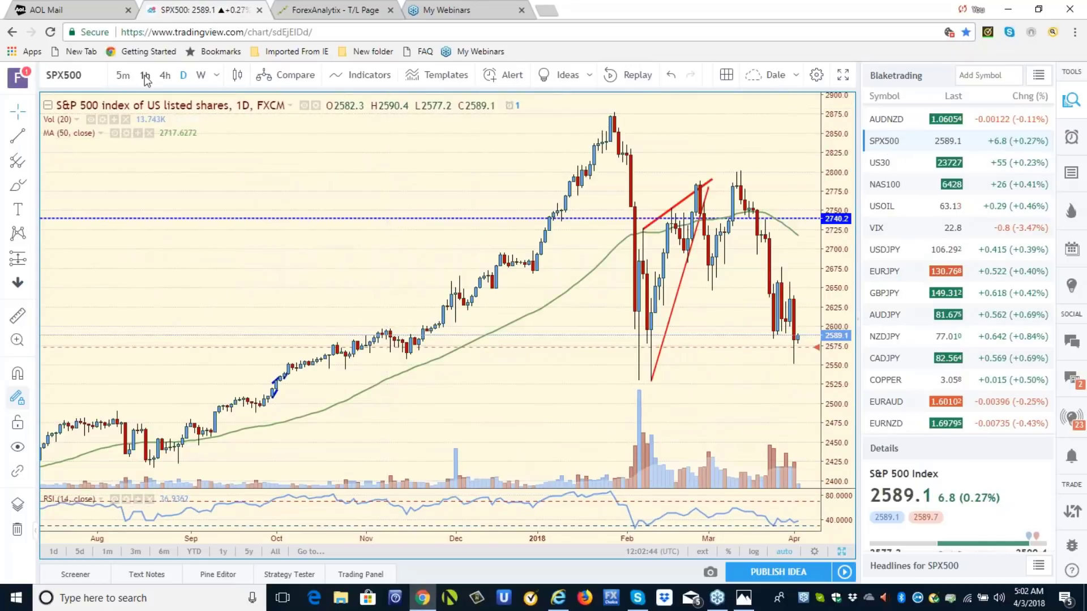
left_click(145, 77)
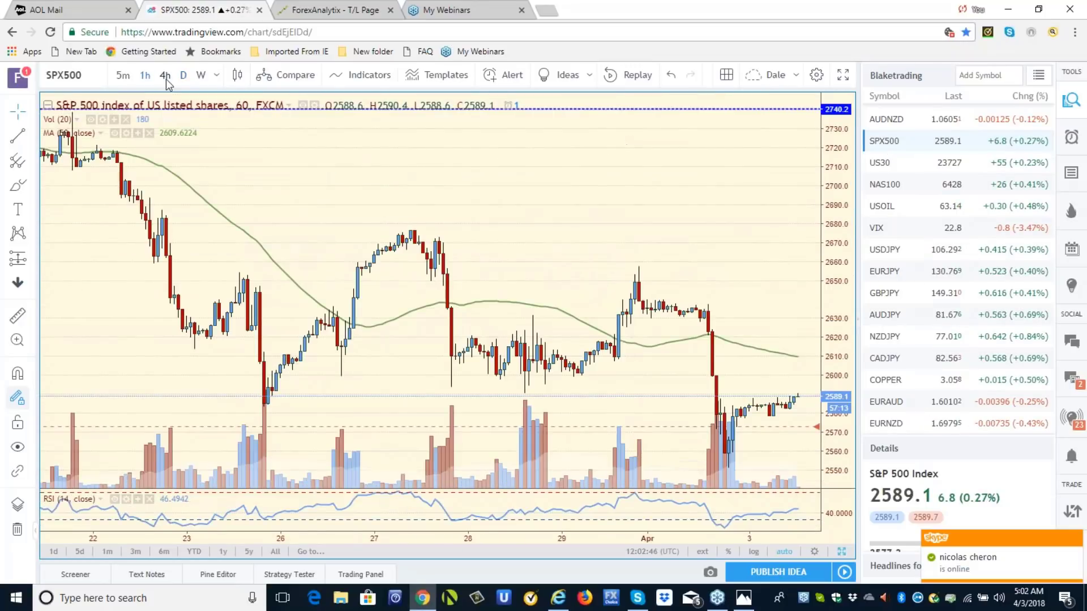
left_click(165, 77)
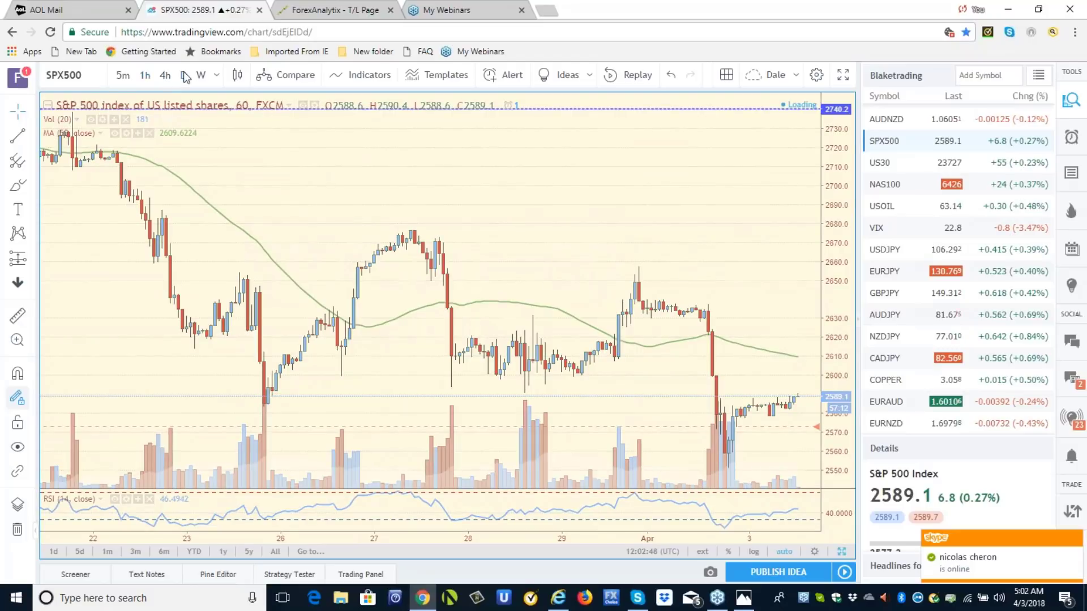
left_click(184, 76)
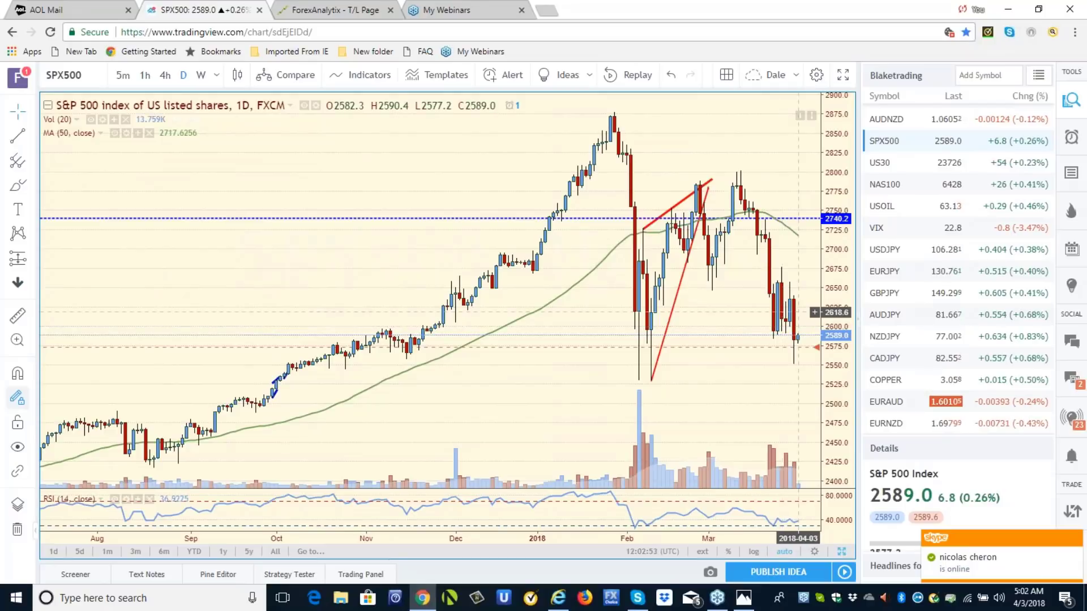
left_click(881, 255)
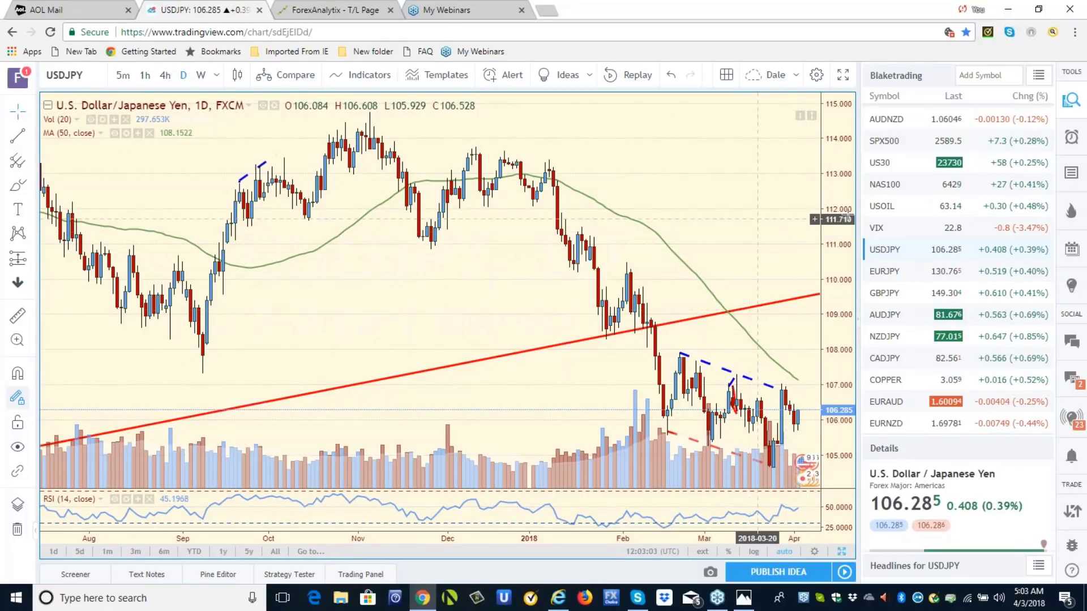
left_click(885, 213)
left_click(884, 208)
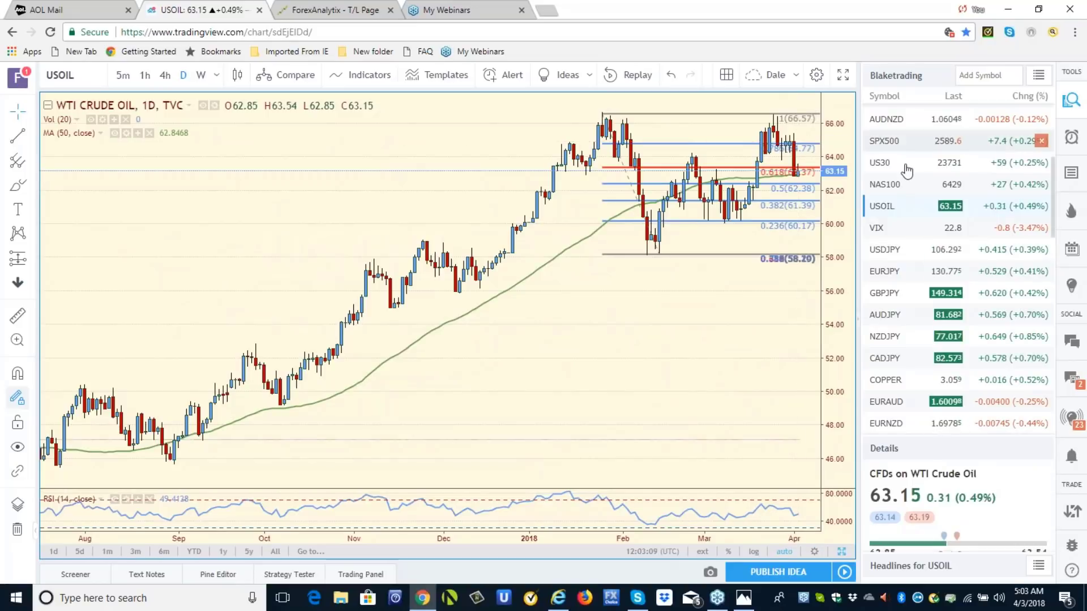
left_click(883, 257)
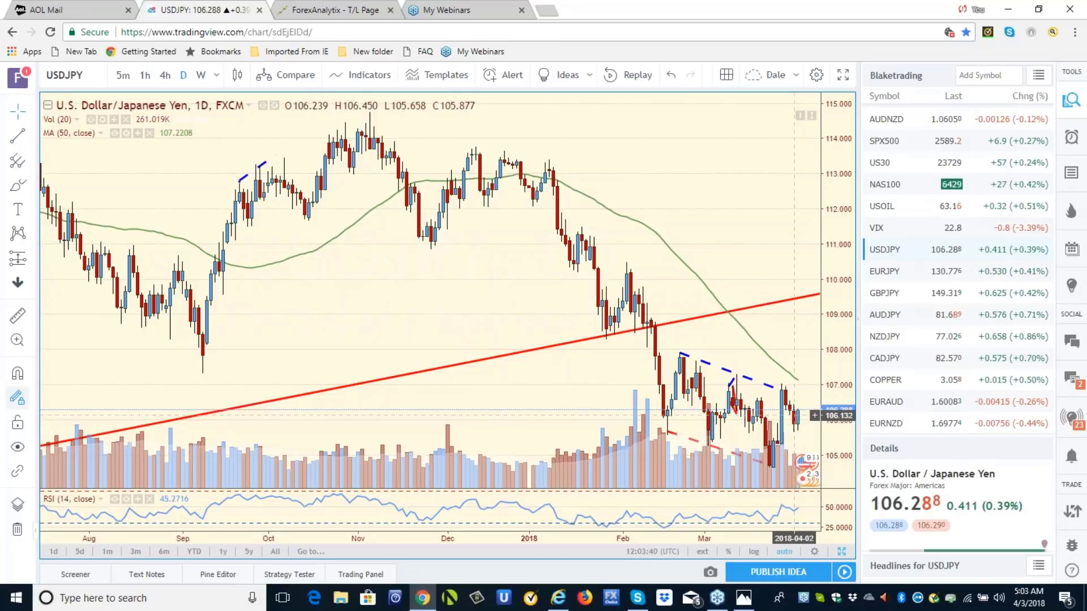
- Load the EURNZD daily chart with its 1.69990 and 1.67924 levels
left_click(886, 426)
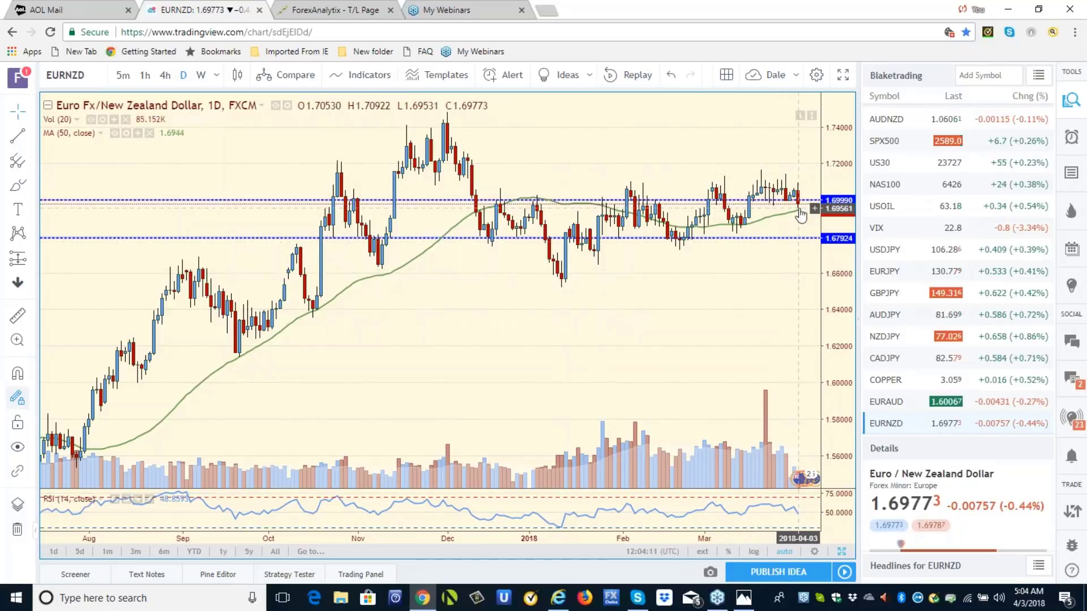
- Move the EURNZD chart from daily to 4-hour, then to 1-hour candles
left_click(164, 78)
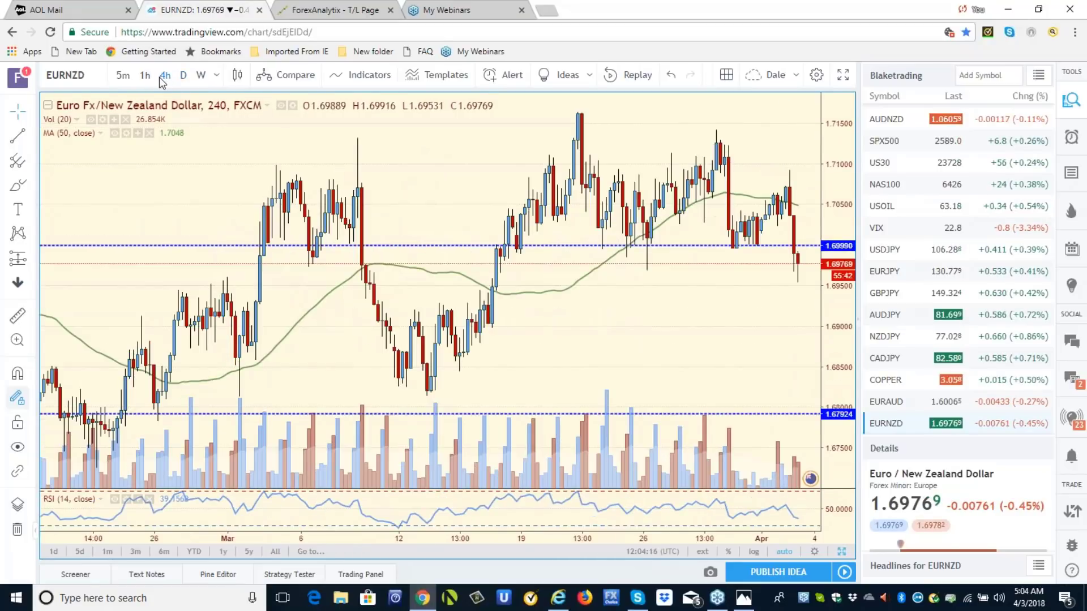
left_click(145, 80)
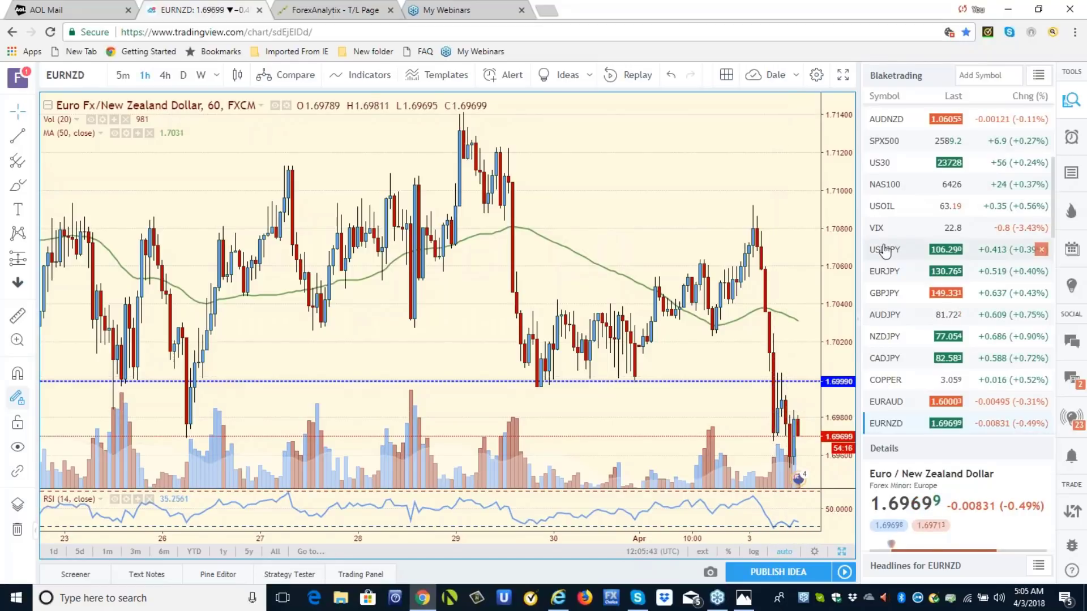
- Set USDJPY to weekly candles, then switch the weekly chart to the S&P 500 (SPX500)
left_click(881, 251)
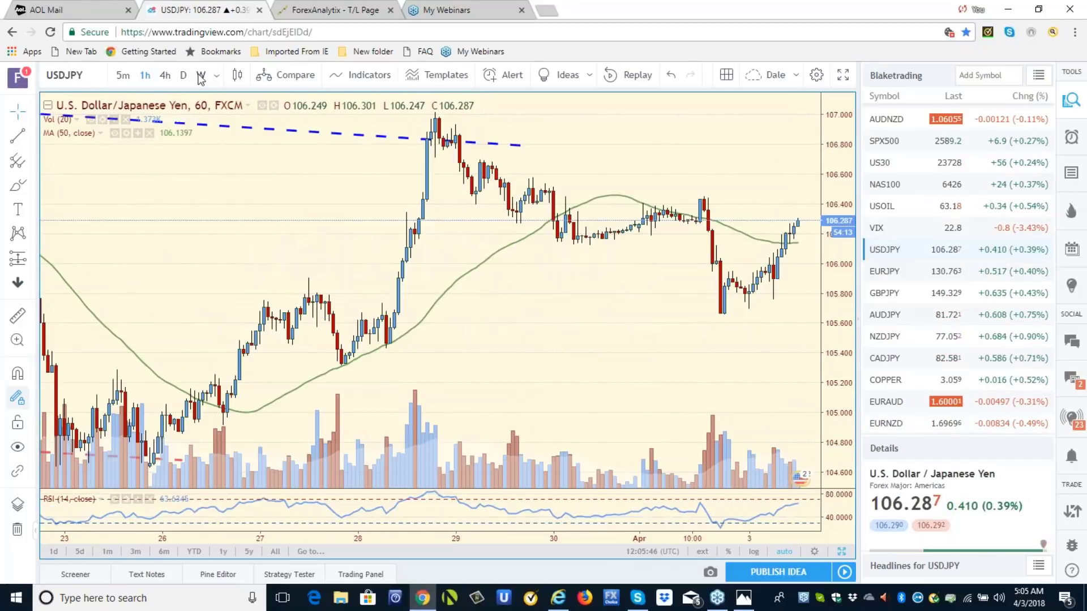
left_click(201, 76)
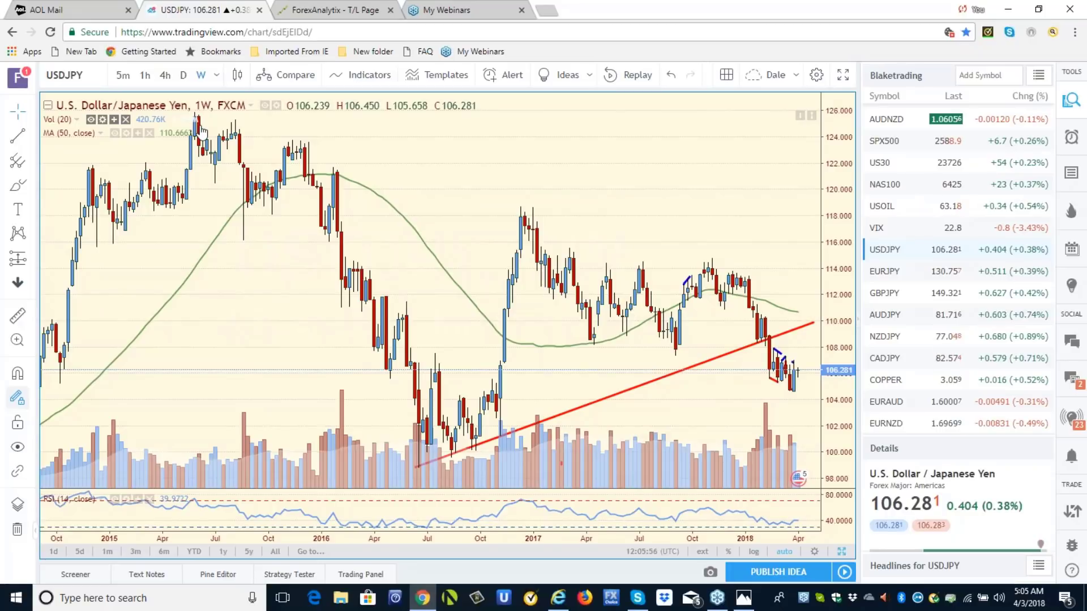
left_click(884, 148)
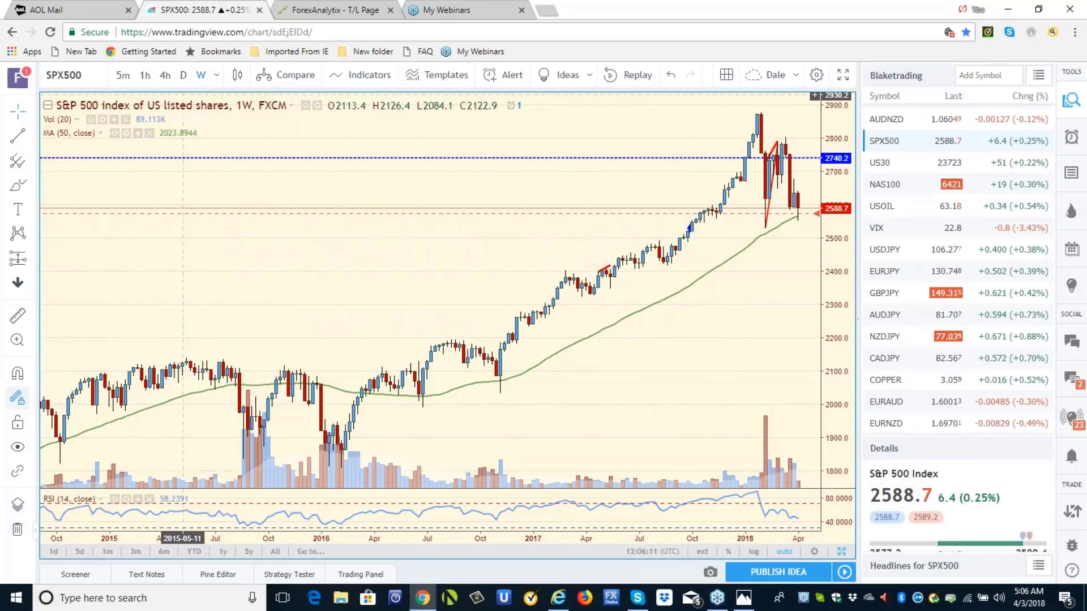
- Flip to USDJPY and back to the SPX500 weekly chart with MA 50, RSI and 2740.2 level
left_click(877, 252)
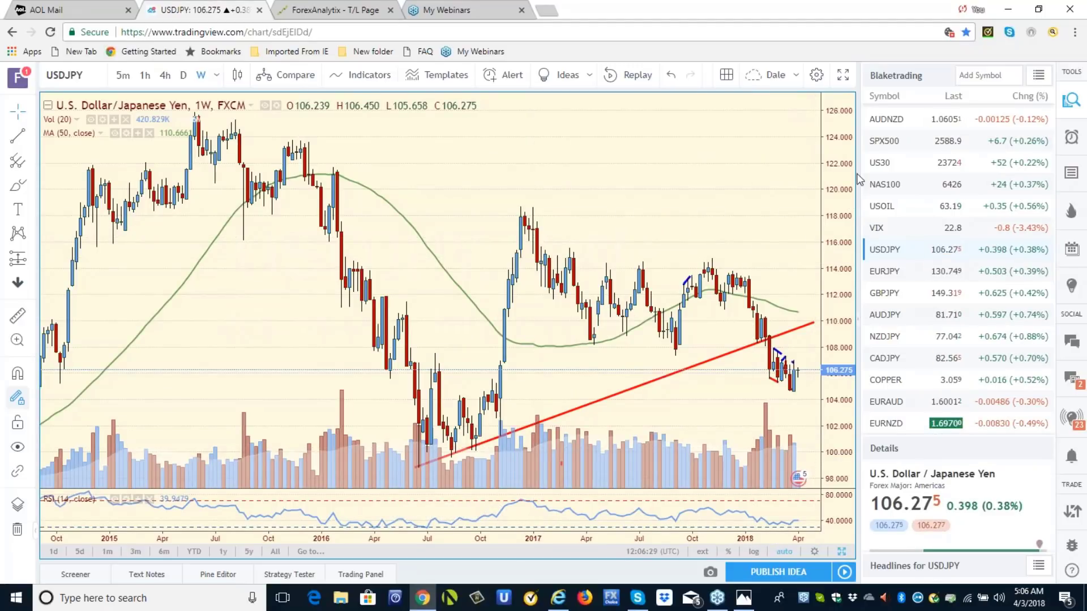
left_click(876, 148)
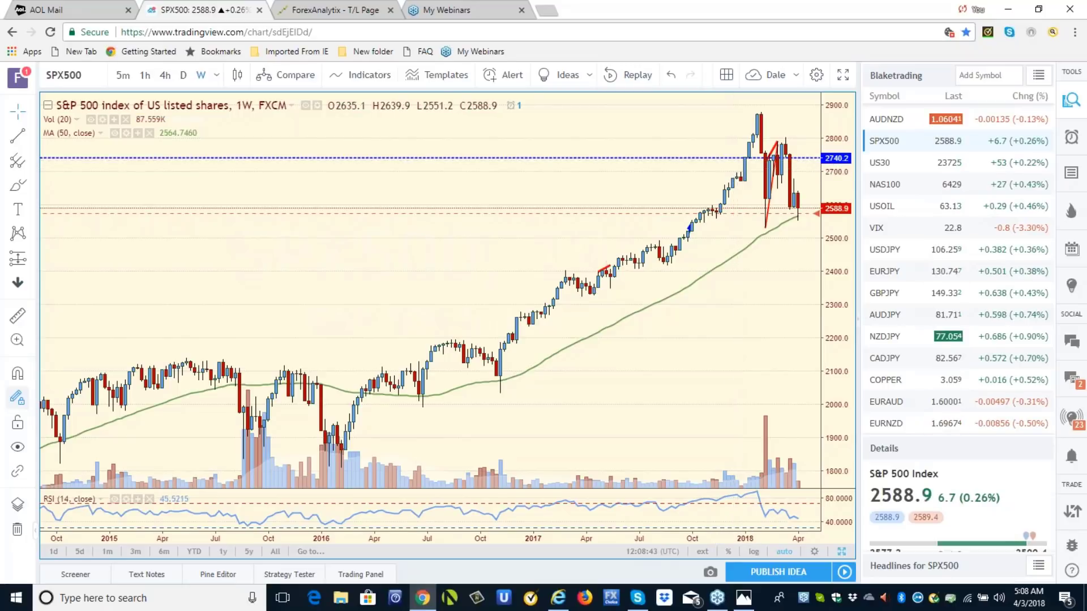
- Check the alerts panel, close it, and restore the watchlist in the sidebar
scroll(1054, 154, "up", 1)
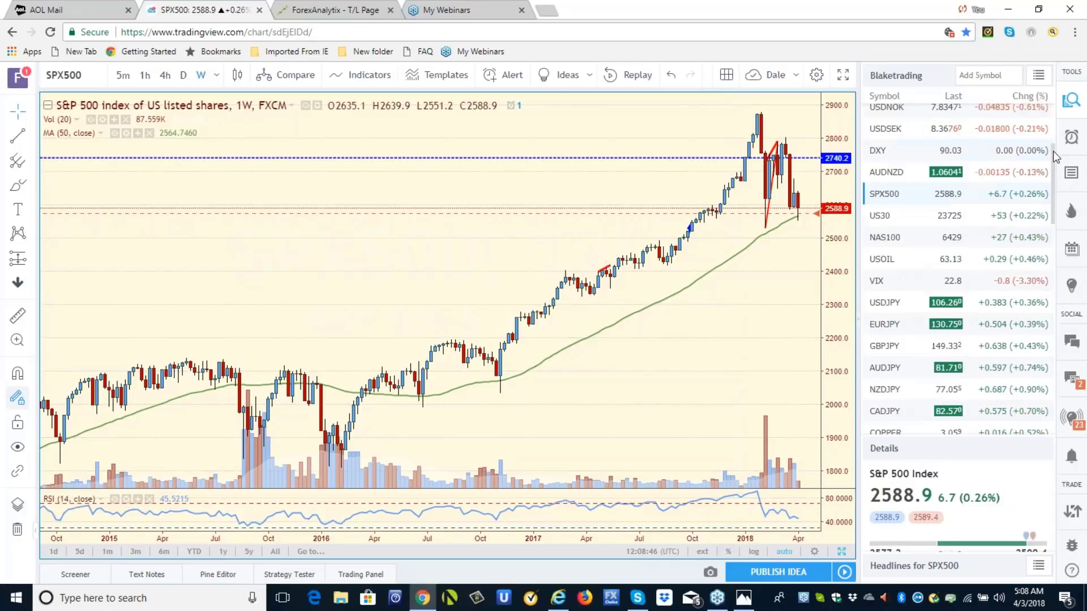
scroll(1054, 154, "up", 2)
left_click(1072, 136)
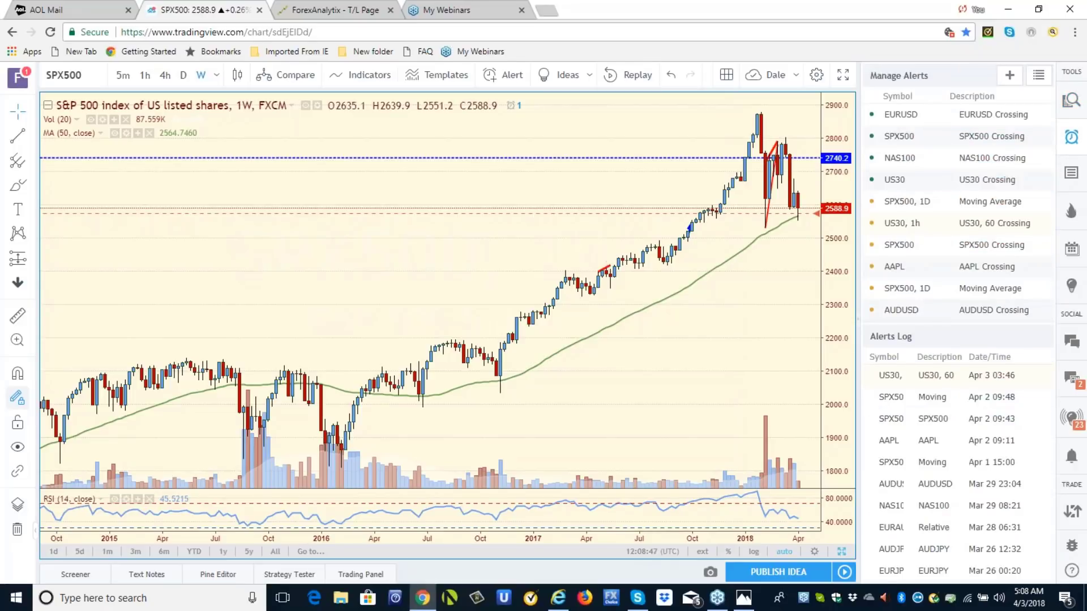
left_click(1071, 105)
left_click(1071, 104)
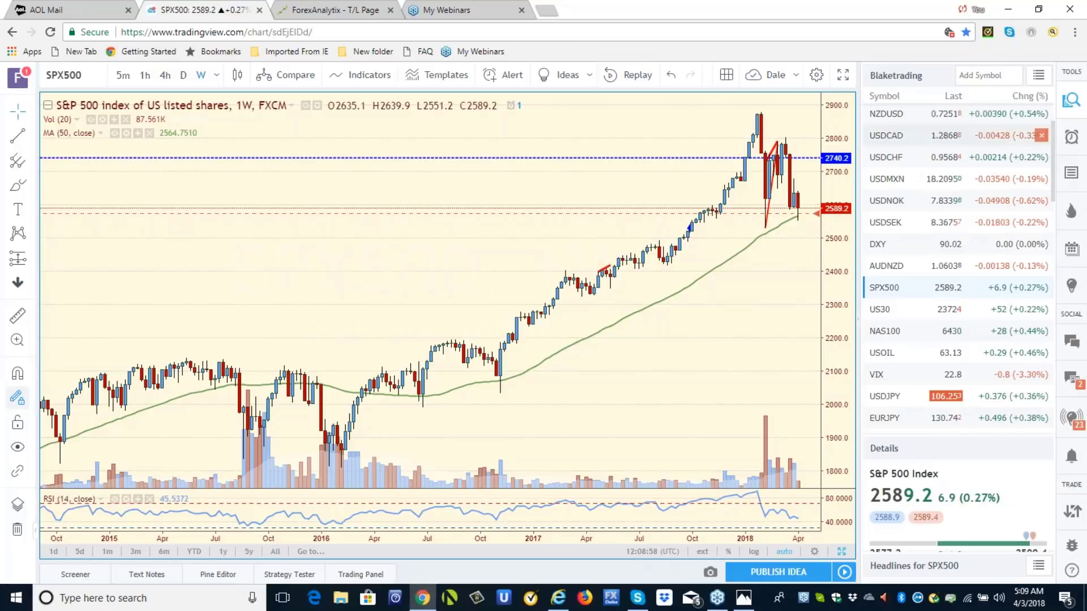
- Scroll up the watchlist and load the AUDUSD chart with its Fibonacci levels
left_click_drag(1052, 141, 1054, 121)
scroll(1055, 121, "up", 1)
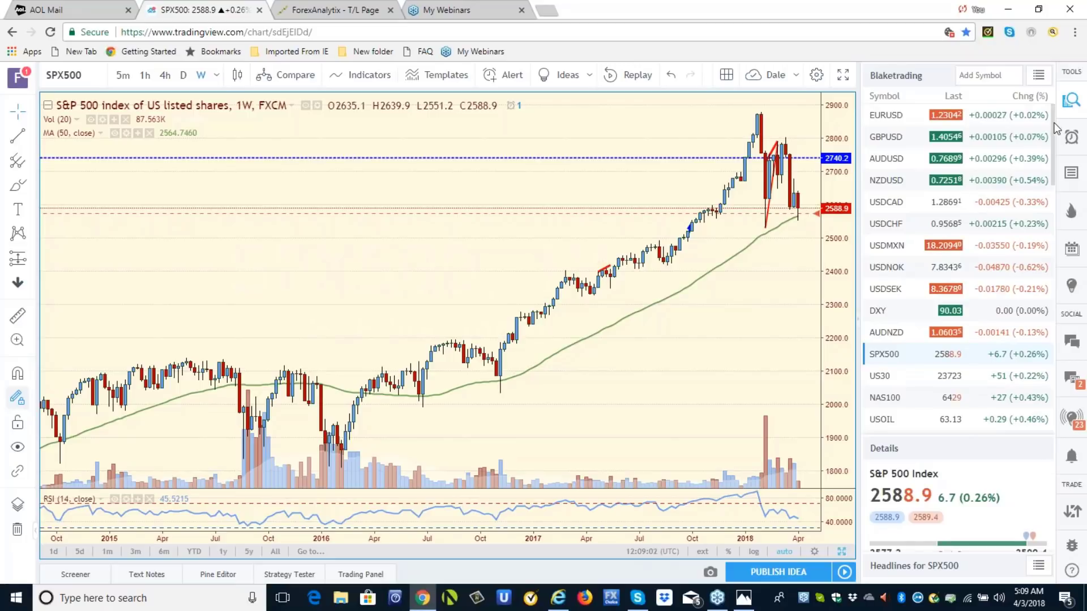
left_click(887, 164)
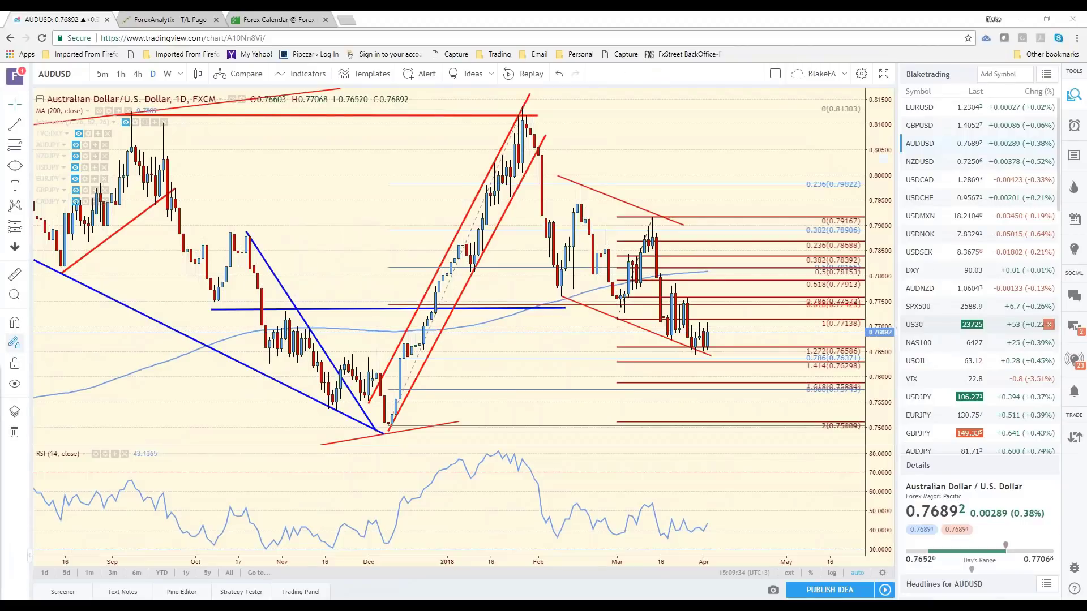
- Load the SPX500 daily chart with its trend channels and Fibonacci levels
left_click(929, 306)
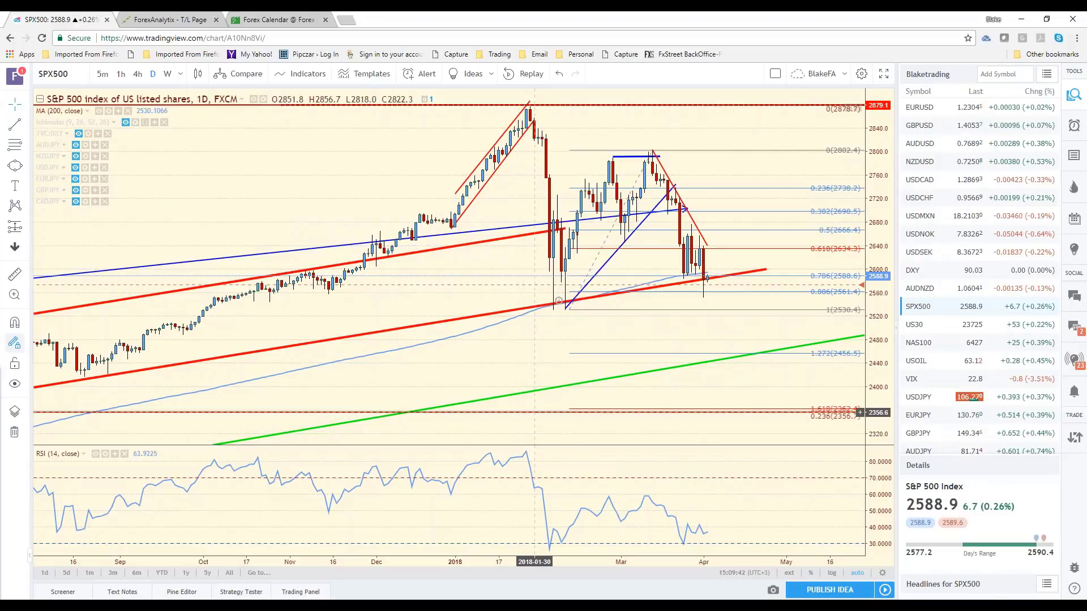
- Deselect the Fibonacci drawing, zoom out, then load the US Dollar Index (DXY) daily chart
left_click(711, 338)
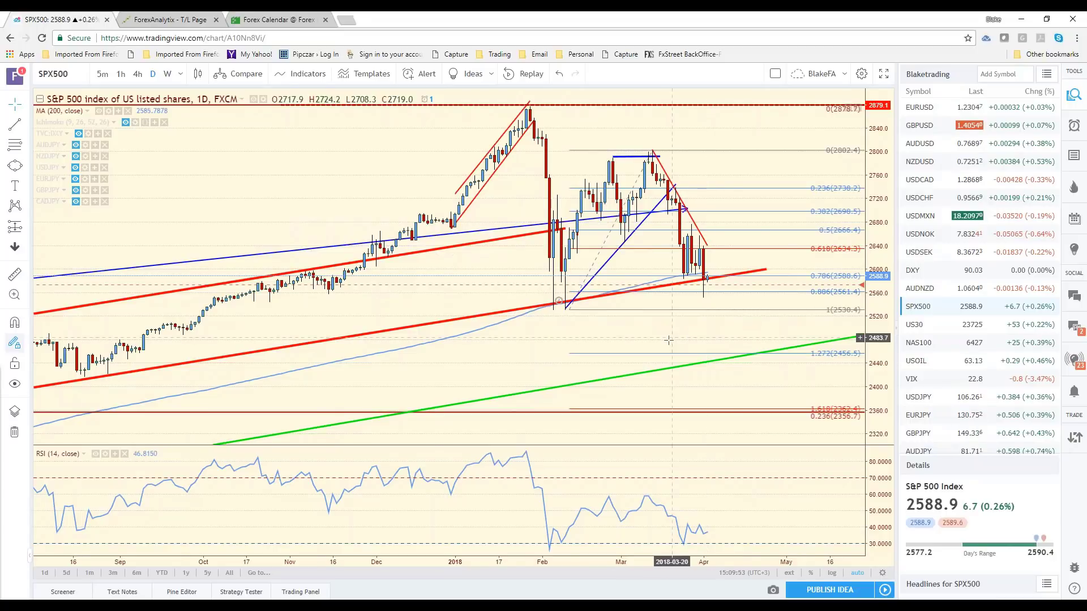
scroll(668, 339, "down", 2)
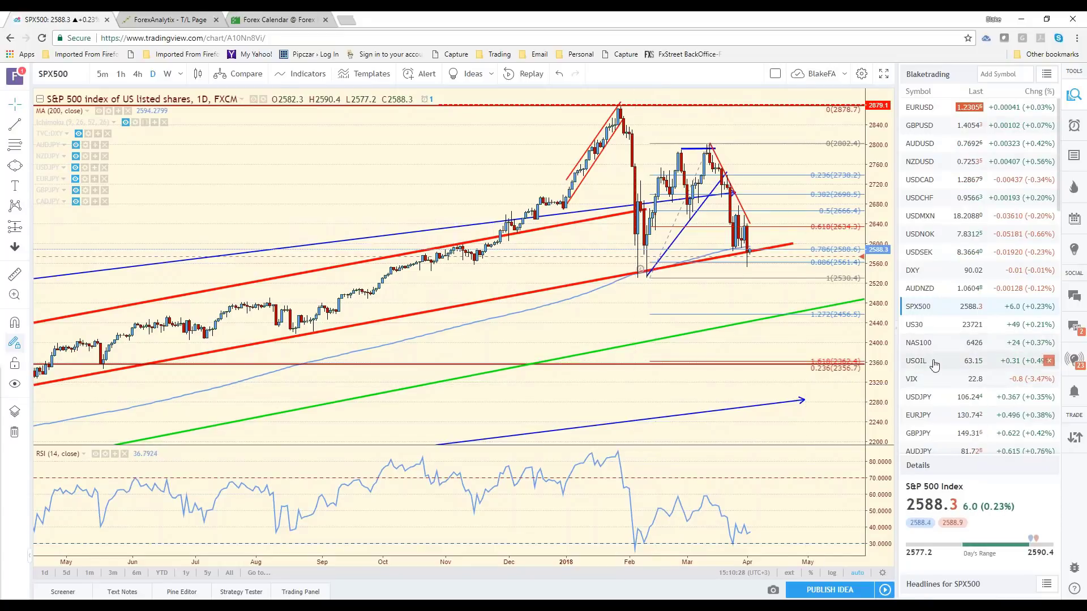
scroll(935, 362, "down", 3)
scroll(932, 368, "down", 3)
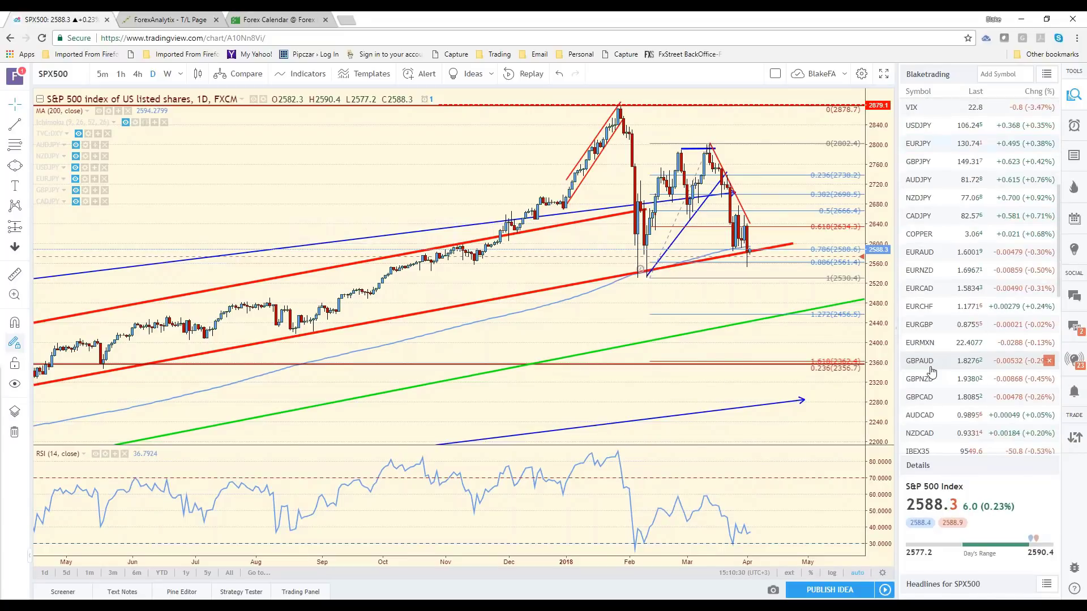
scroll(931, 381, "up", 5)
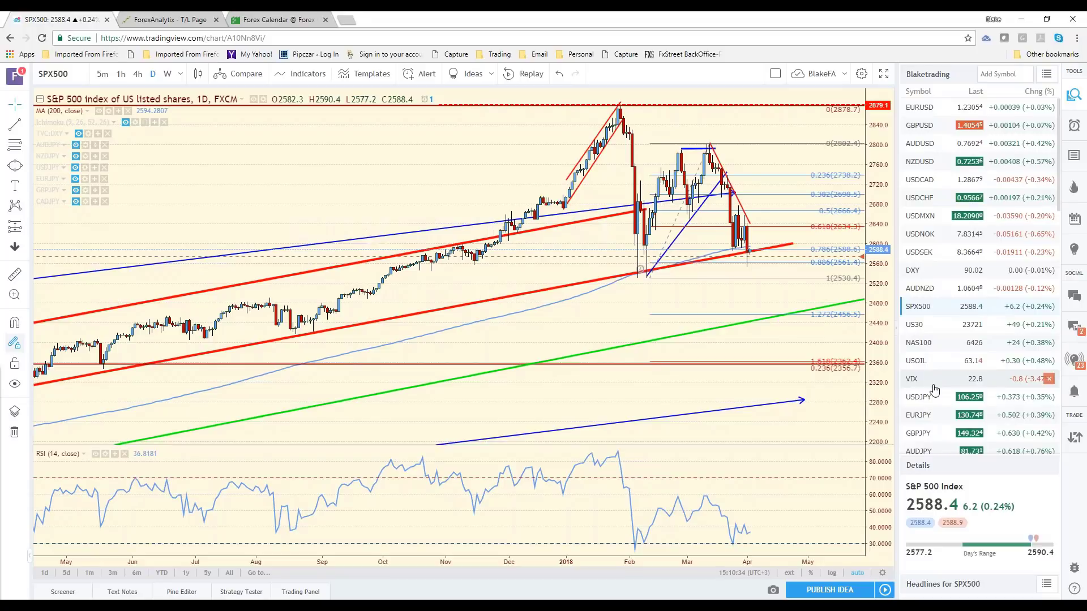
left_click(951, 275)
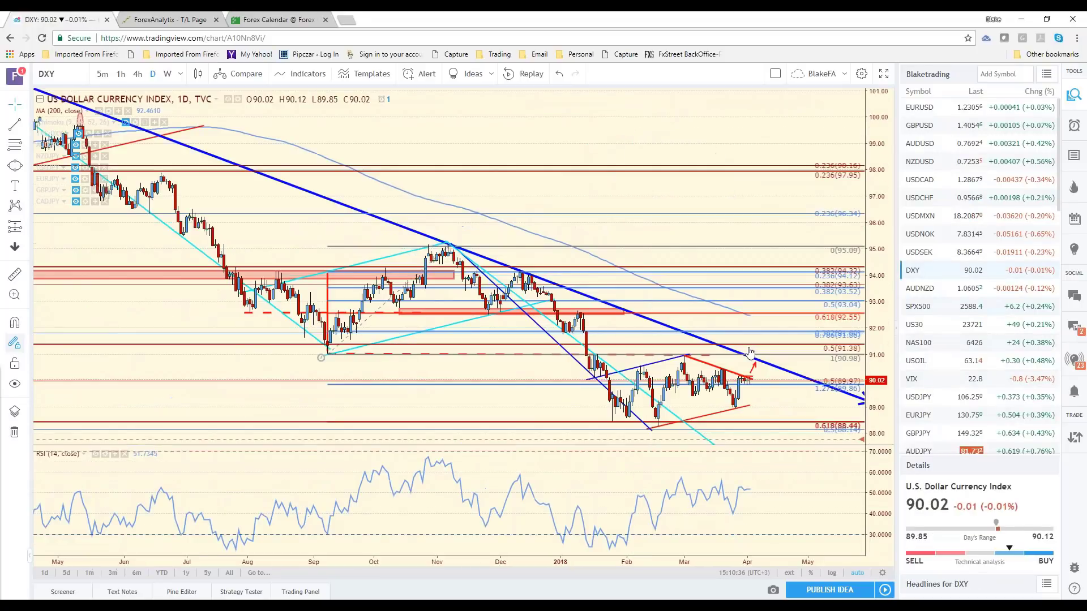
- Put DXY on 4-hour candles and select the lower red wedge trendline
left_click(136, 74)
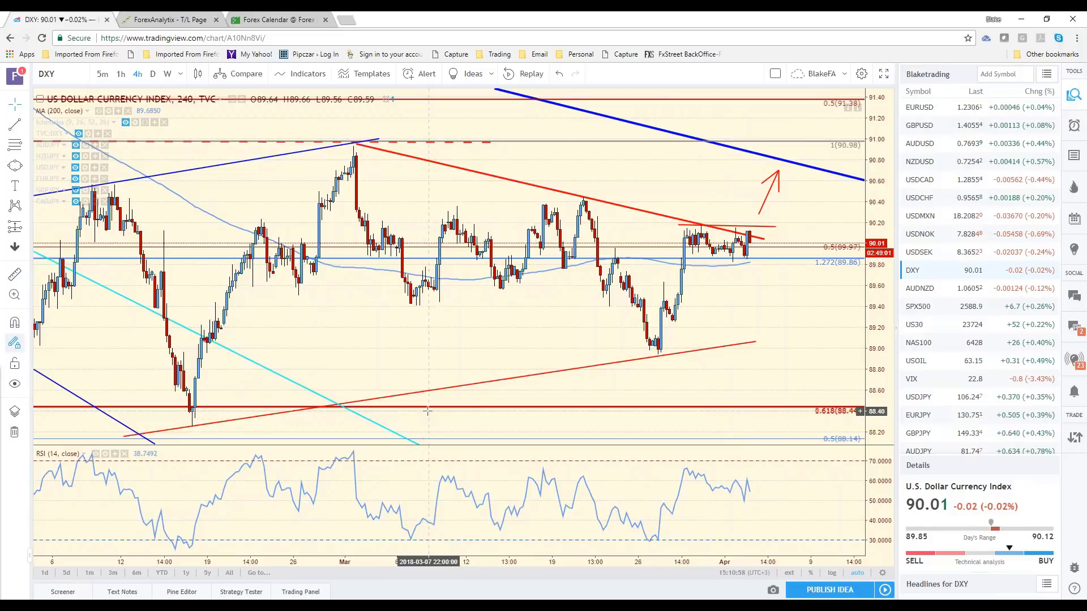
left_click(450, 388)
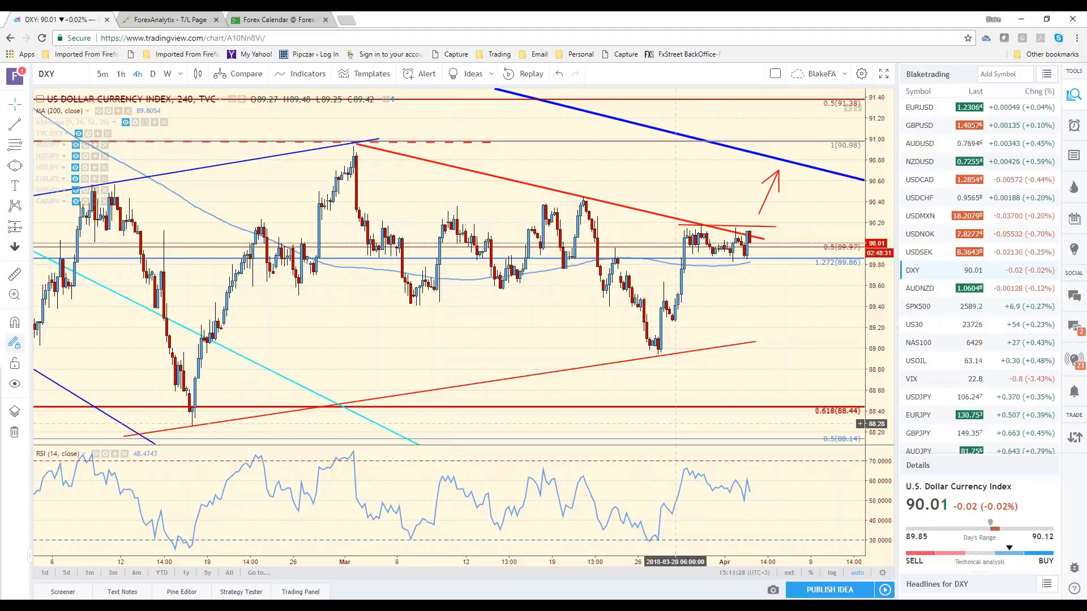
- Extend the USDJPY red resistance trendline out to 5 April, then bring up EURUSD
left_click(930, 396)
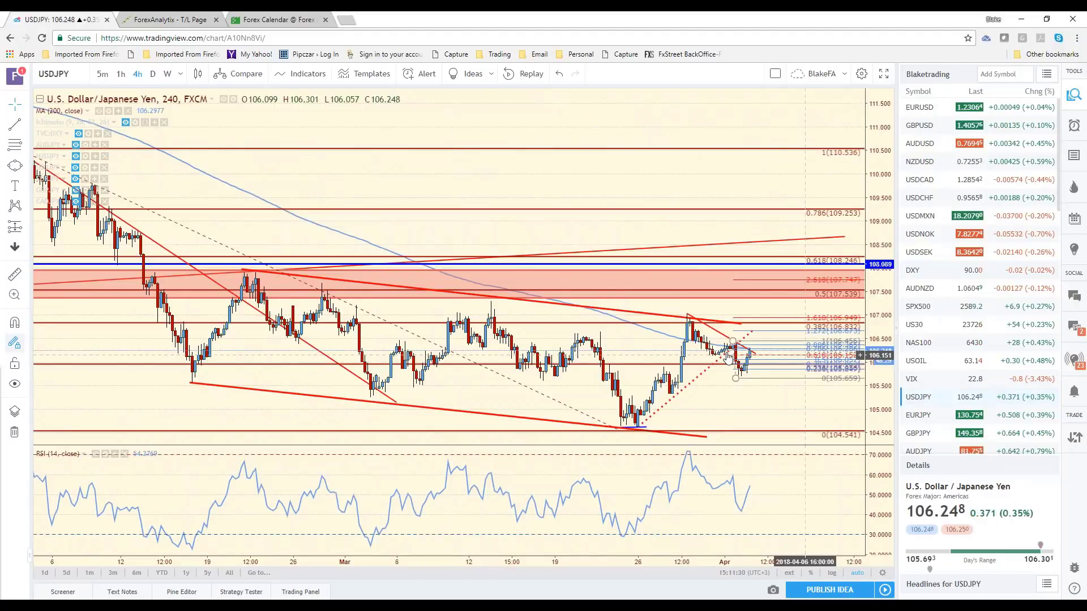
scroll(798, 334, "down", 3)
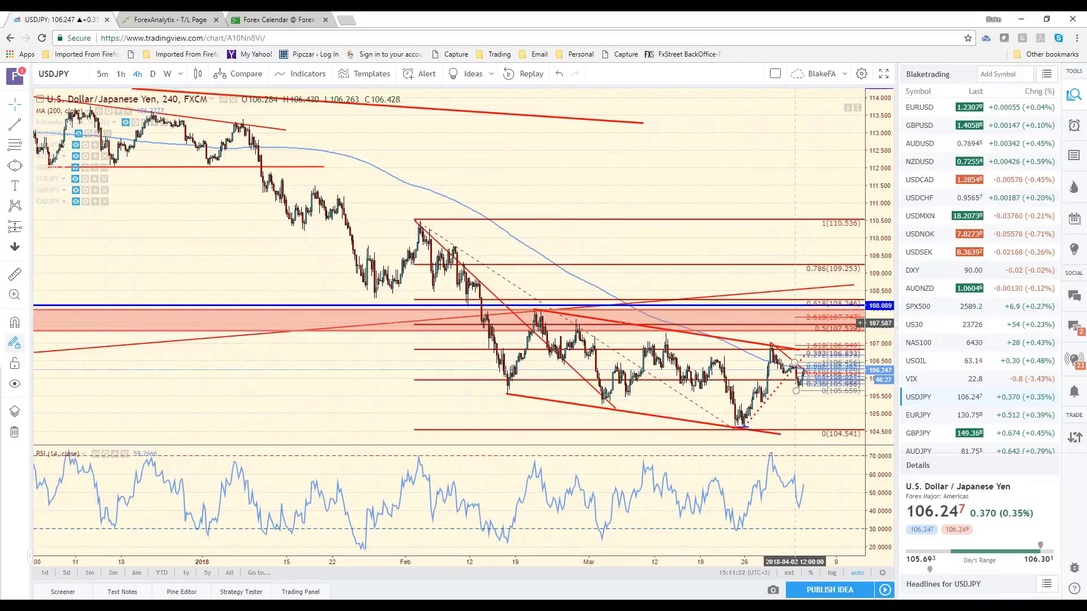
scroll(733, 335, "up", 2)
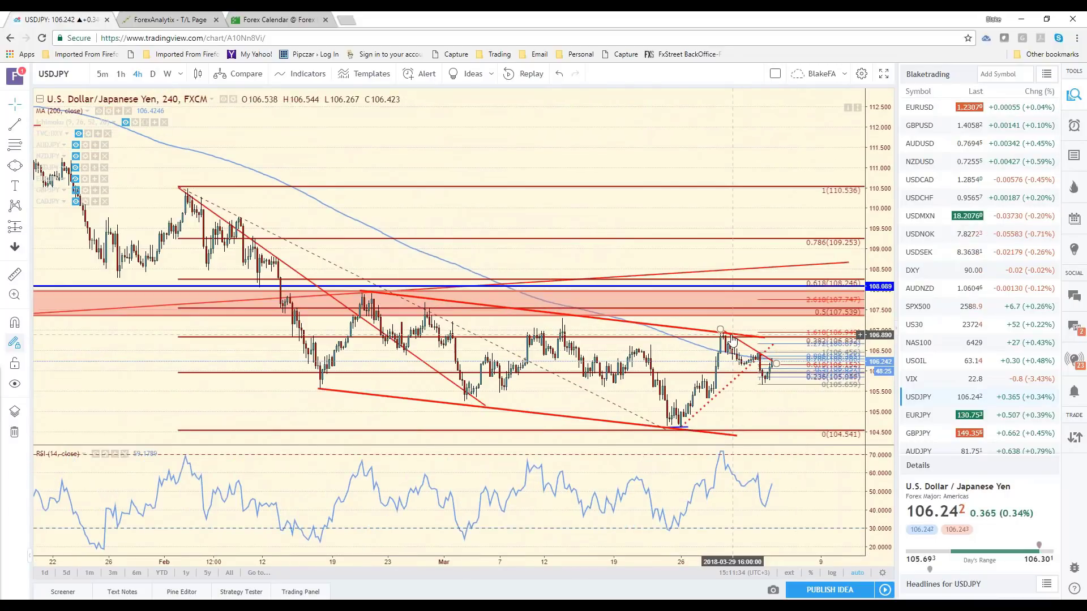
left_click(764, 338)
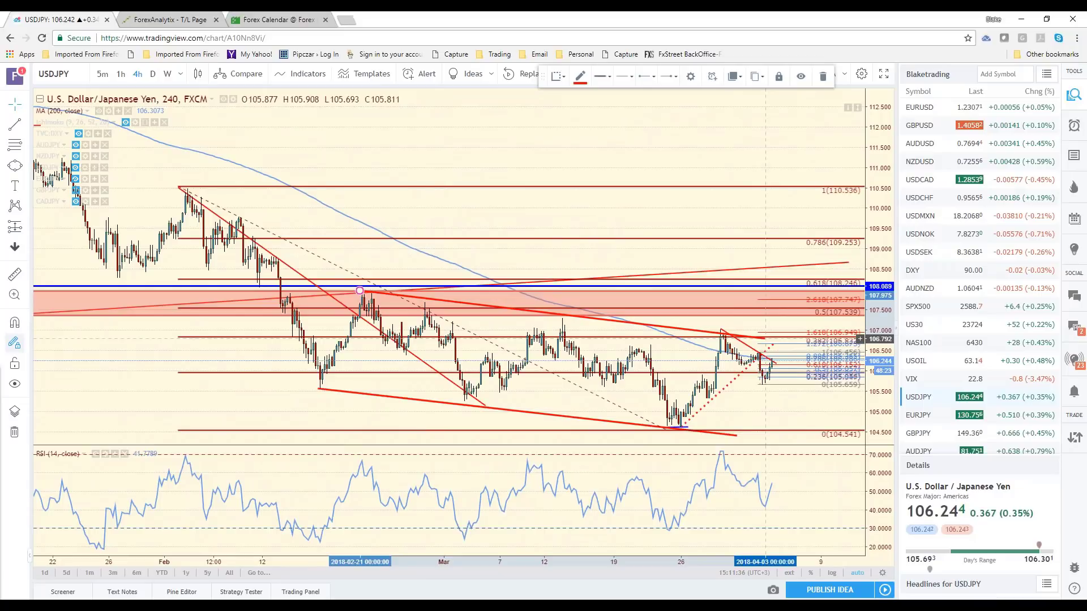
left_click_drag(765, 338, 801, 345)
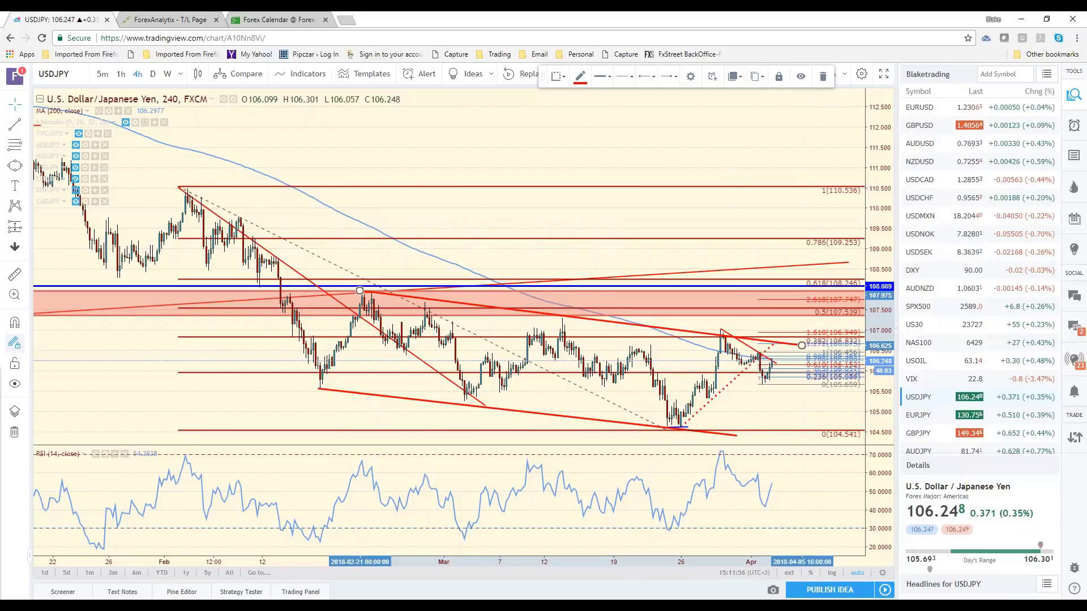
left_click(920, 110)
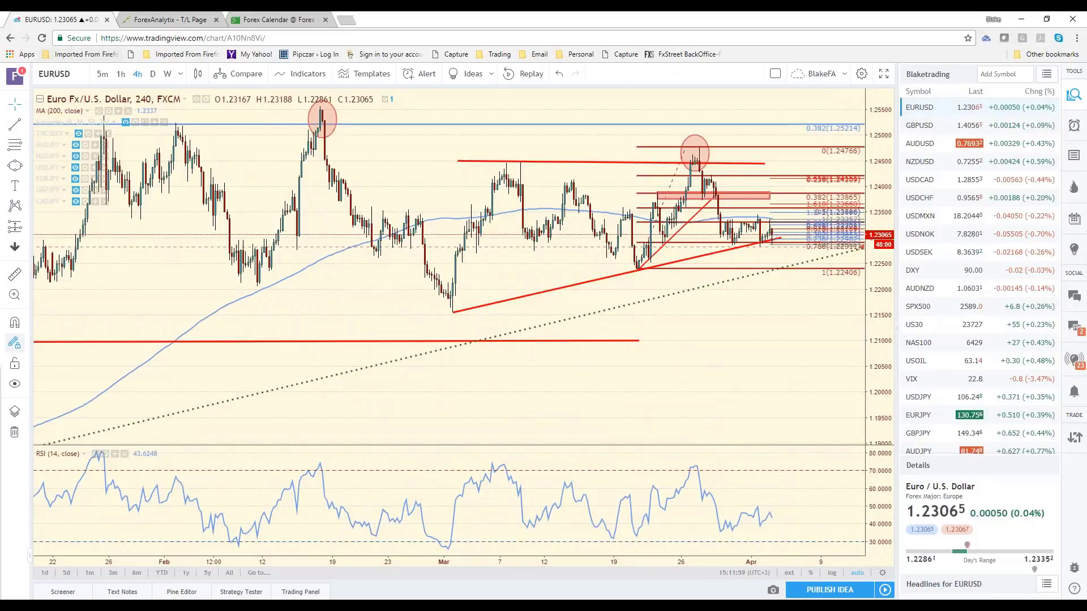
- Put EURUSD on 5-minute candles, then switch the chart to DXY
key("5")
key("Return")
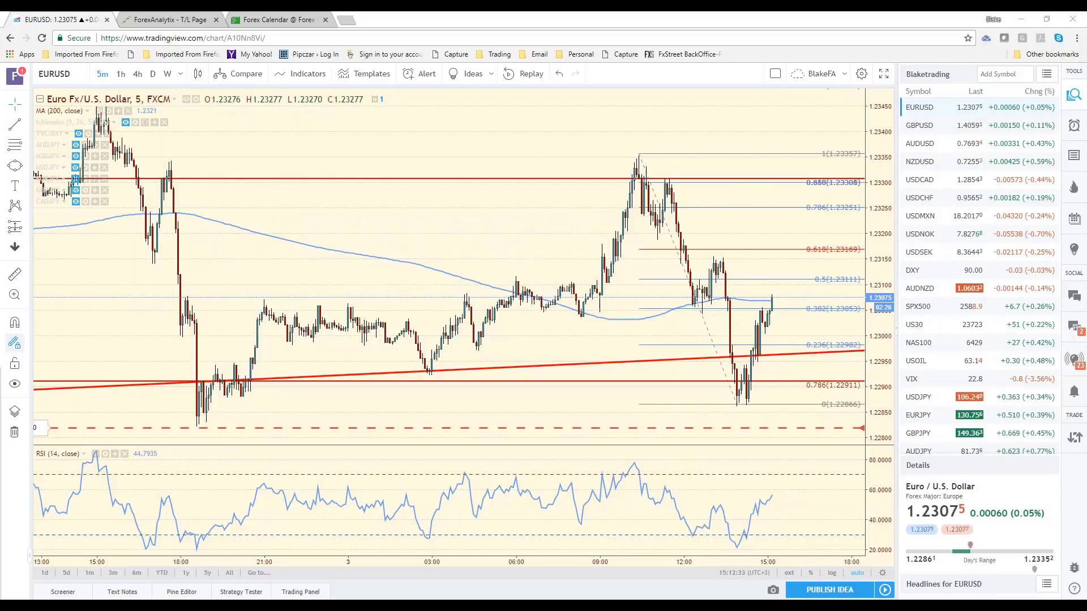
left_click(931, 282)
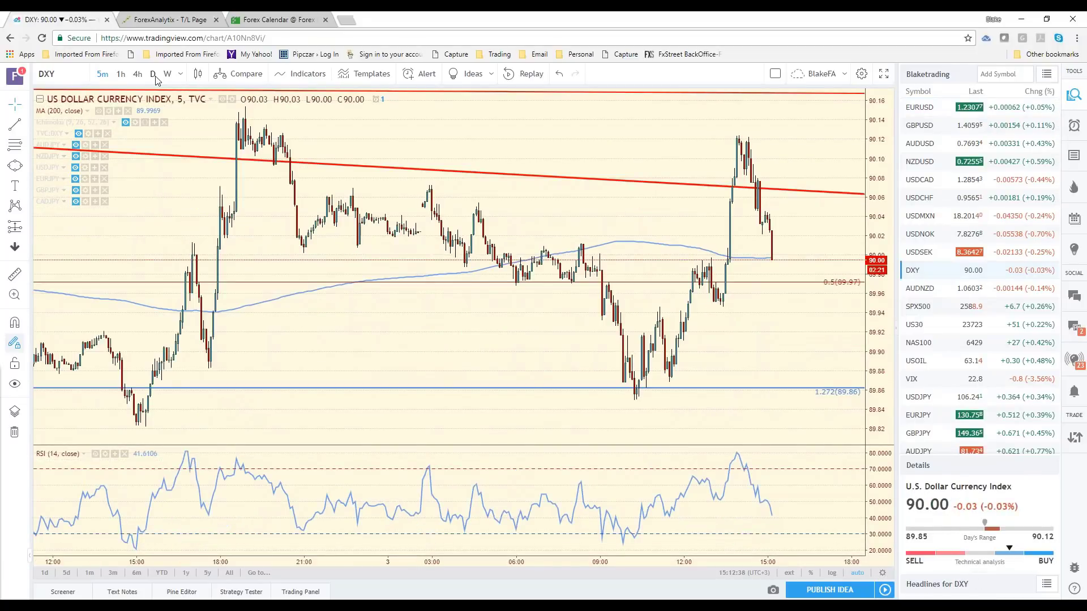
- Return the DXY chart to the daily (D) interval
left_click(154, 75)
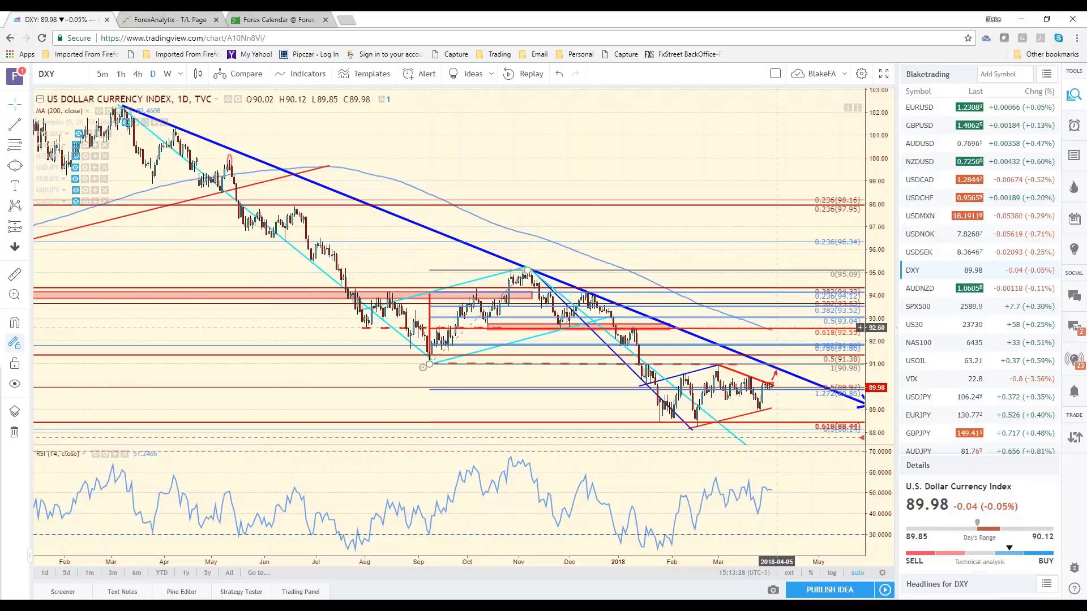
- Sketch a green zigzag projected path past the last DXY bar, then undo it
left_click_drag(497, 405, 458, 405)
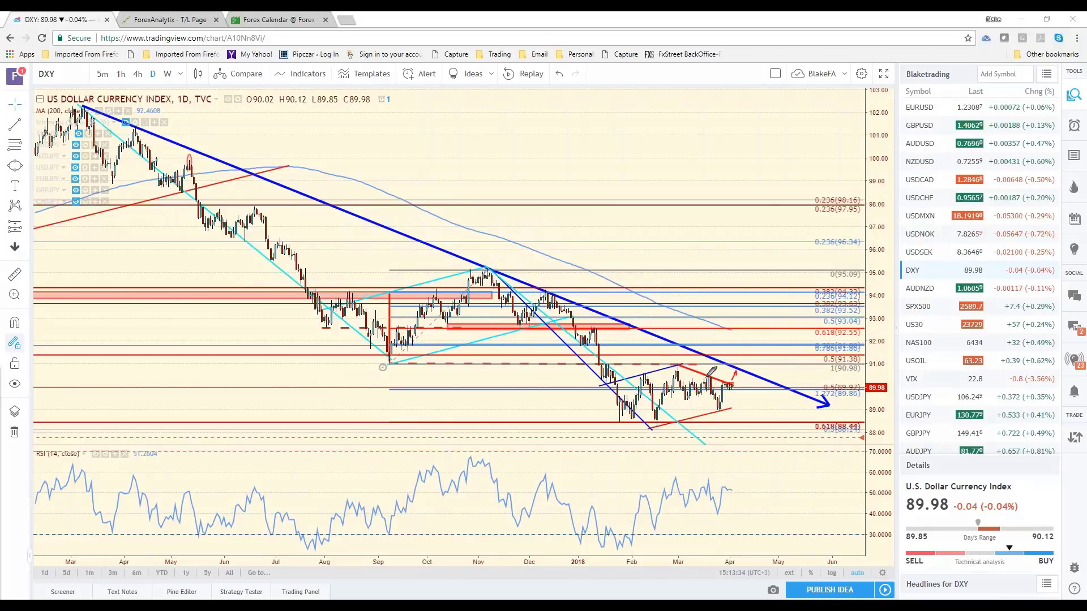
left_click_drag(723, 379, 812, 342)
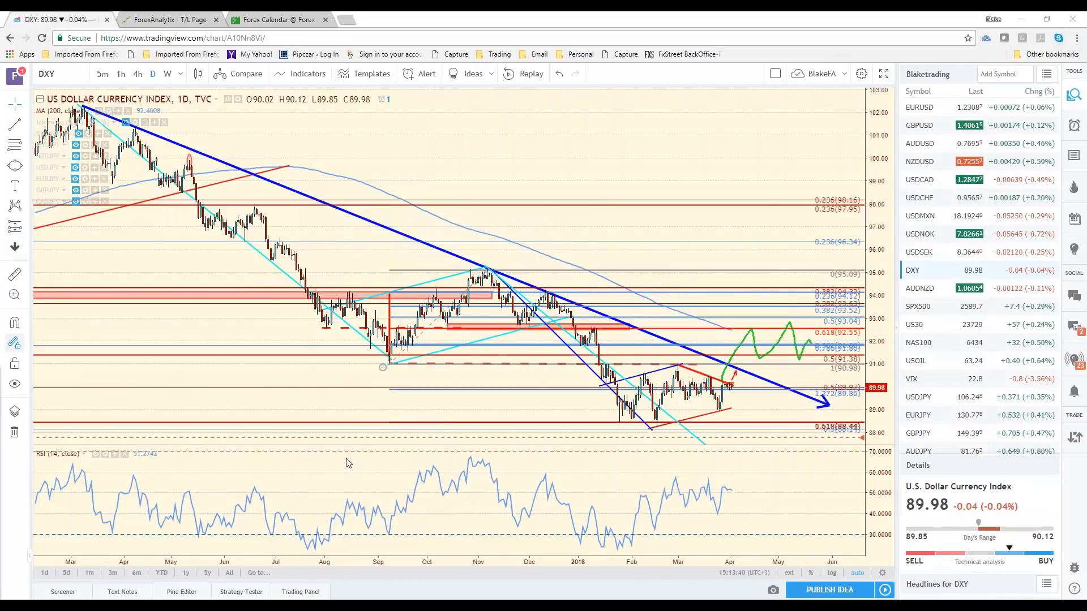
key("ctrl+z")
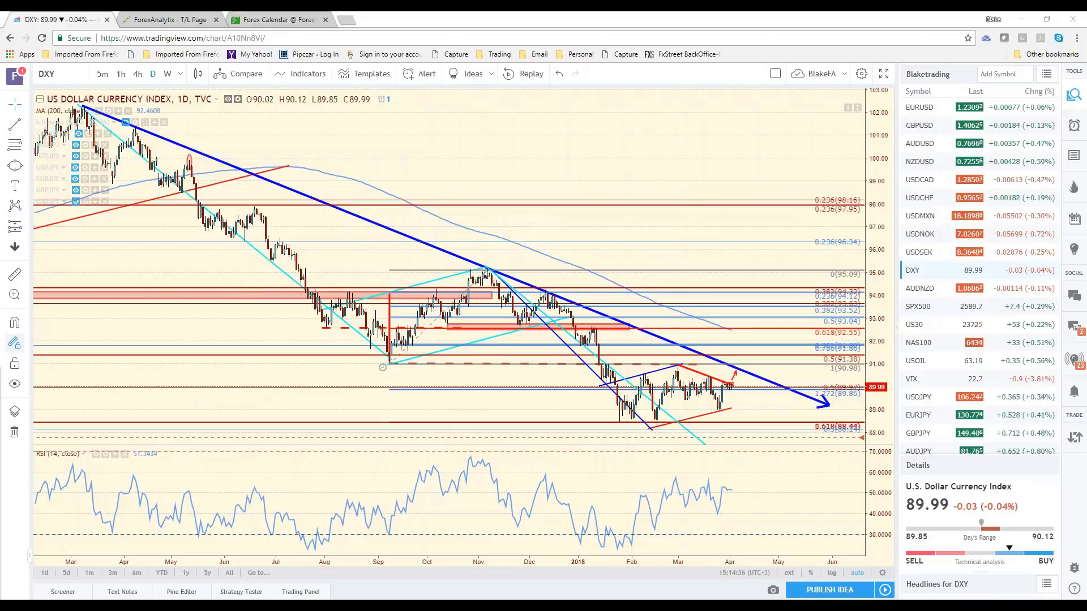
- Load the USD/SGD chart via symbol search and set it to daily candles
left_click(83, 74)
type("US")
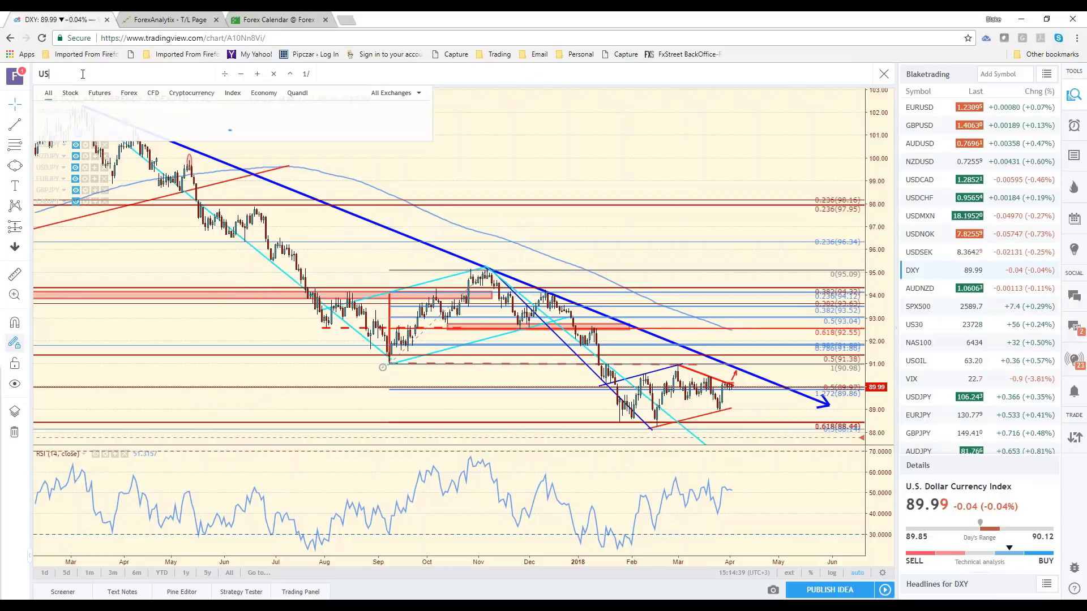
type("DSG")
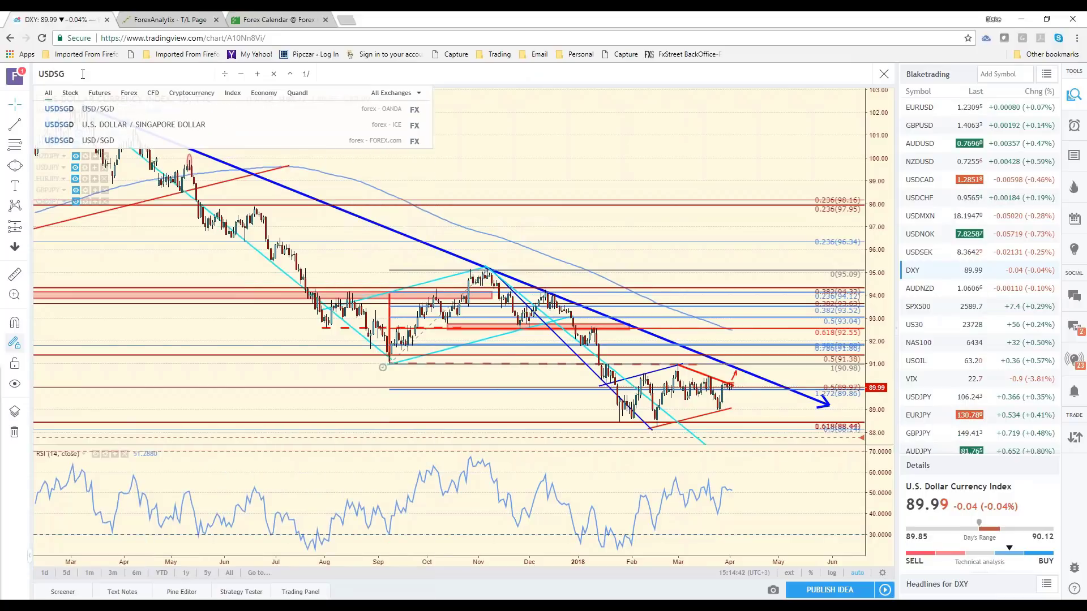
left_click(147, 115)
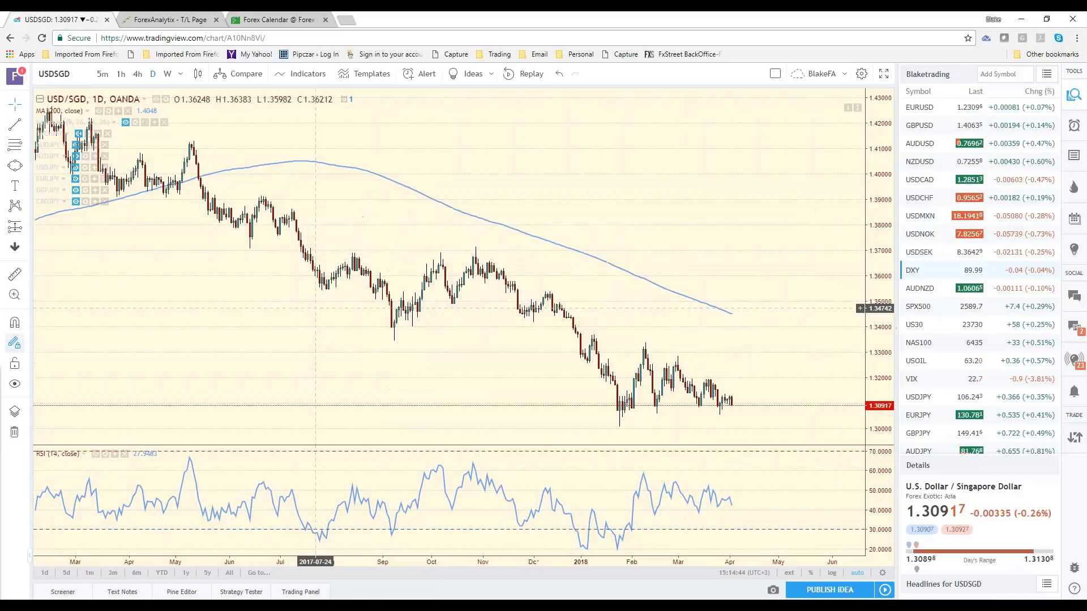
left_click(154, 74)
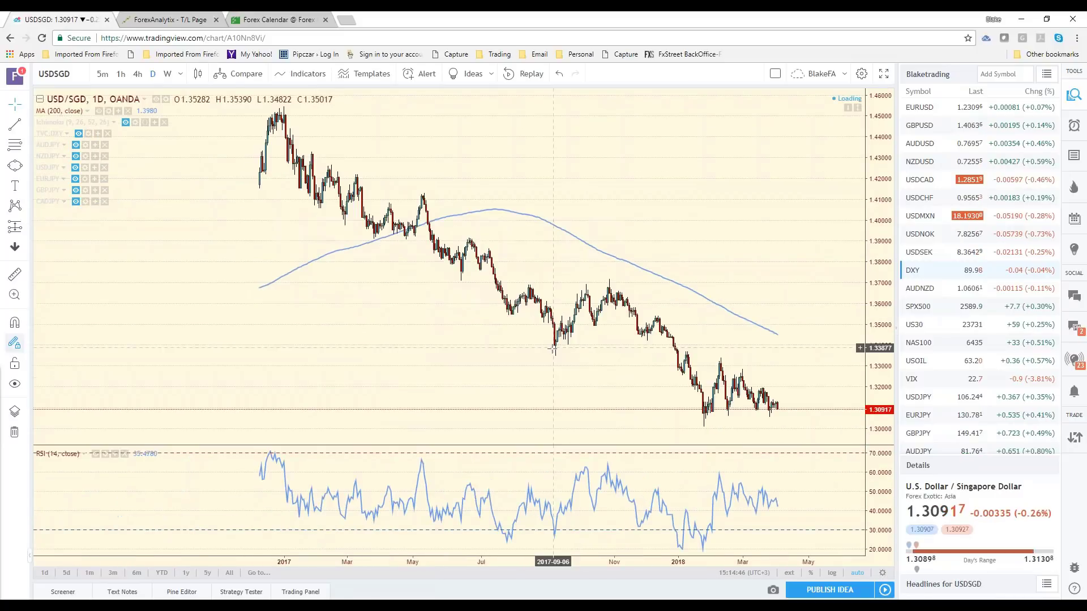
- Zoom the USD/SGD view, then search for the USDKRW symbol
scroll(553, 349, "down", 5)
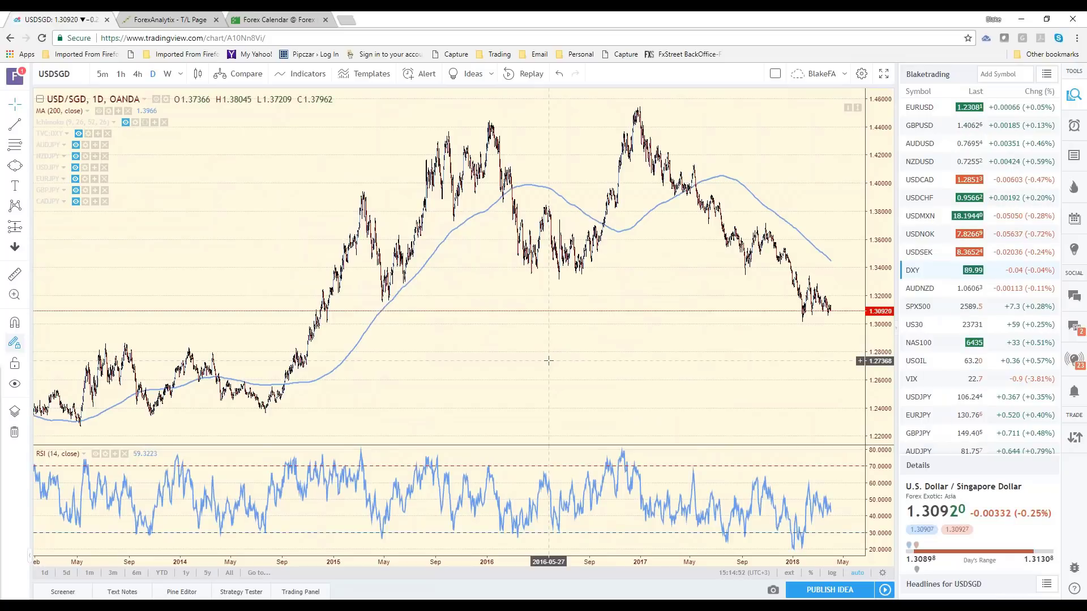
scroll(548, 360, "up", 4)
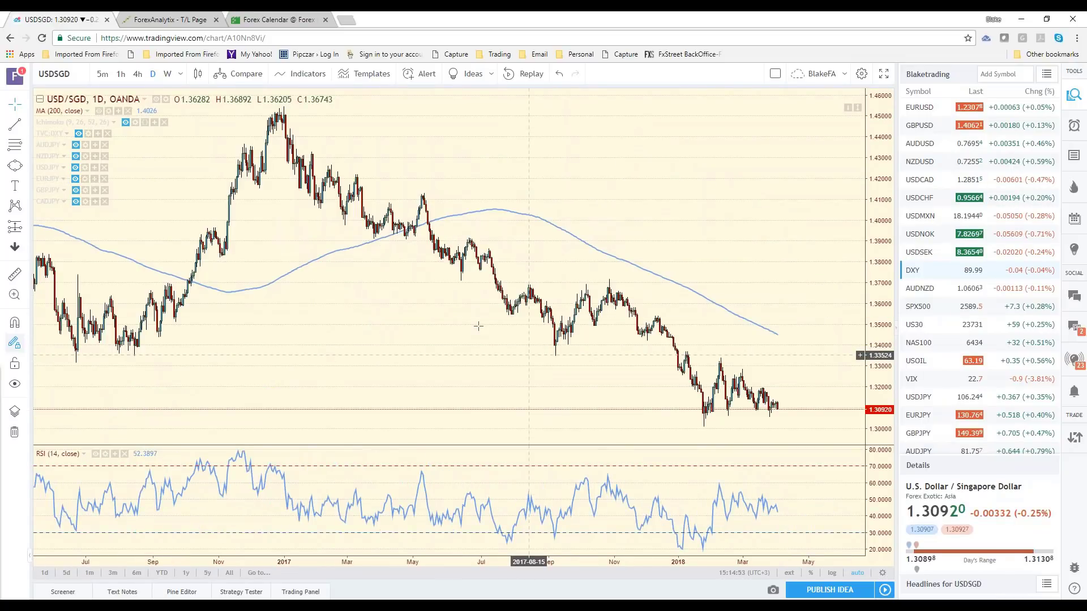
left_click(74, 69)
type("USDKRW")
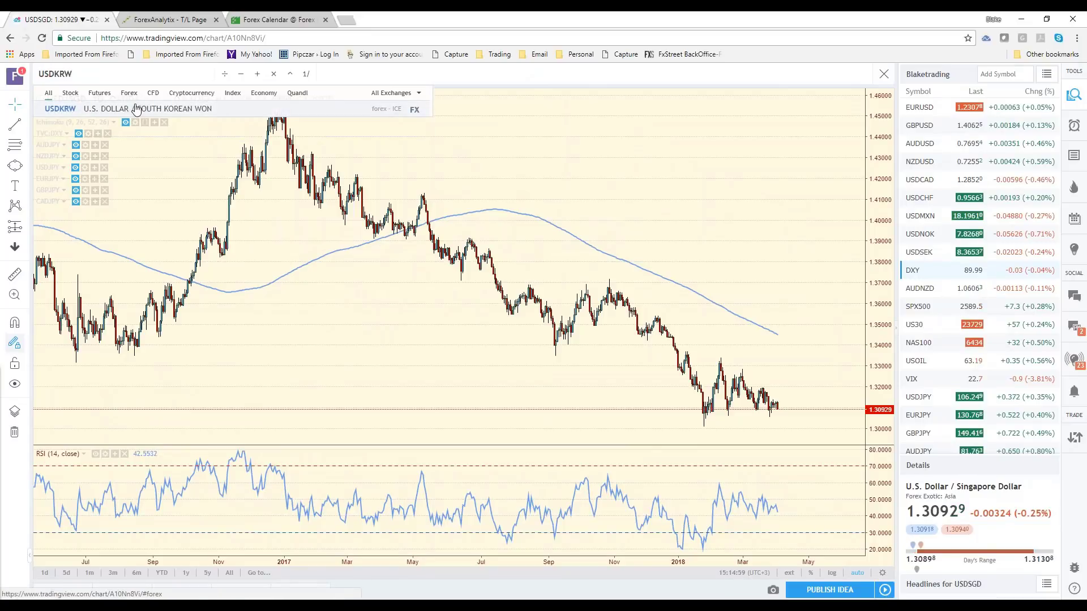
- Glance at the USDKRW daily chart, then return to EURUSD
left_click(137, 109)
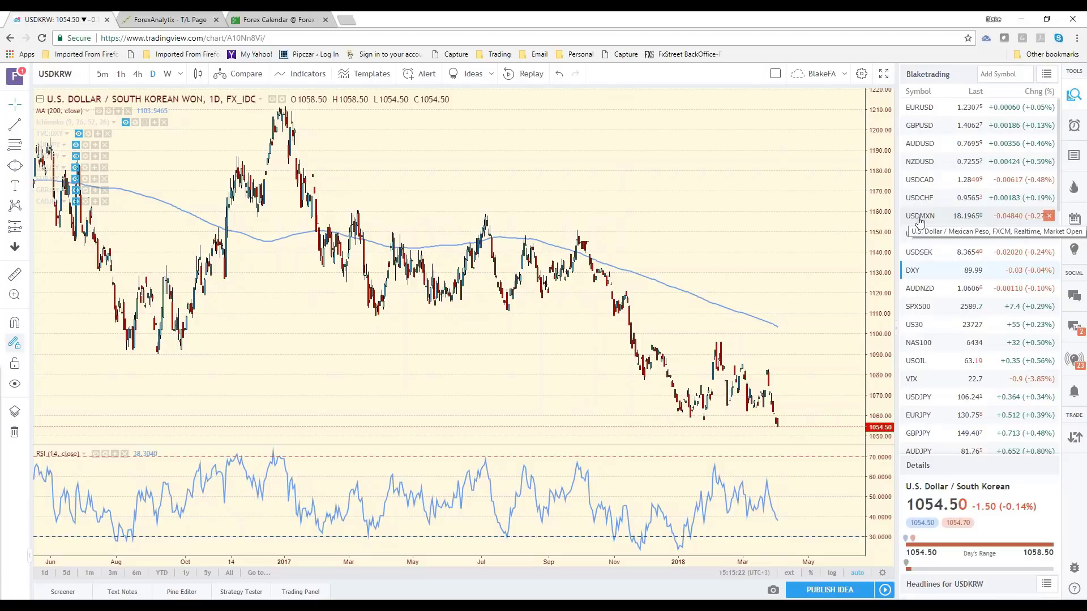
left_click(930, 113)
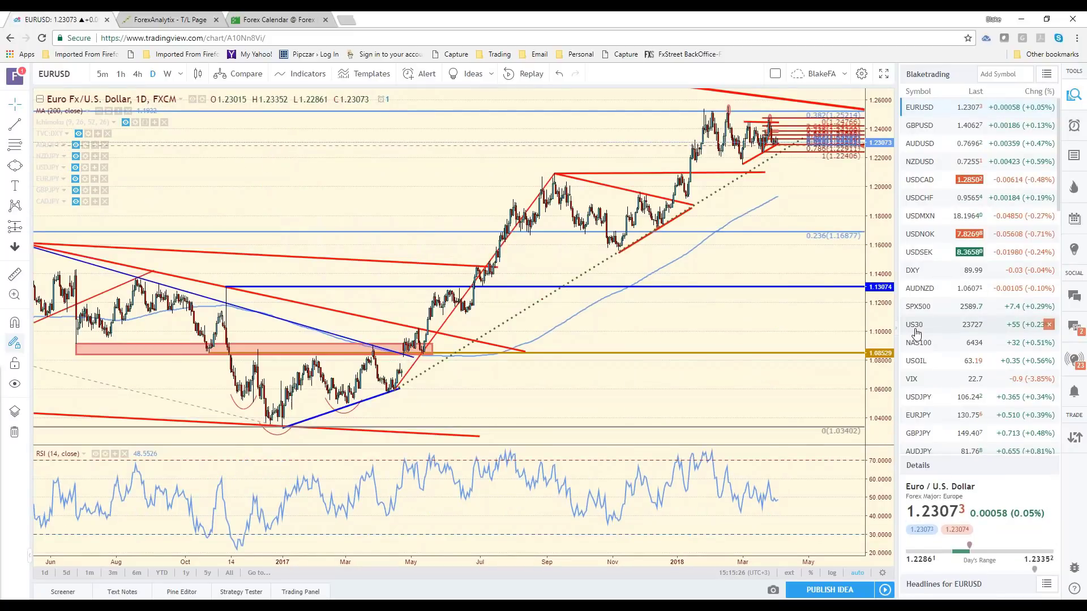
- On the DXY daily chart, sketch a zigzag projected path past the latest bars, then undo it
left_click(914, 270)
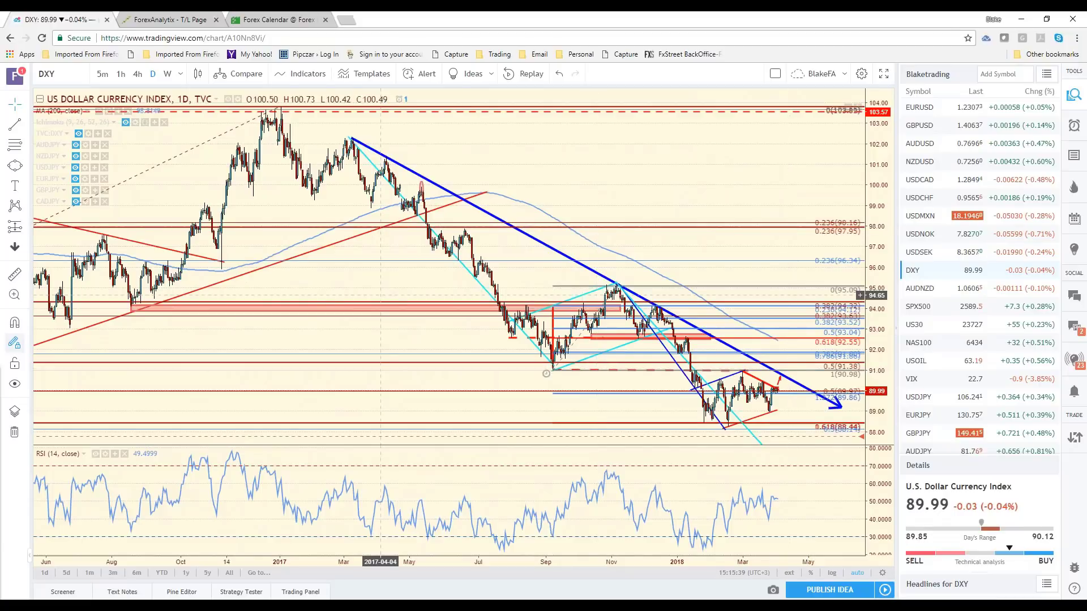
left_click_drag(380, 295, 345, 295)
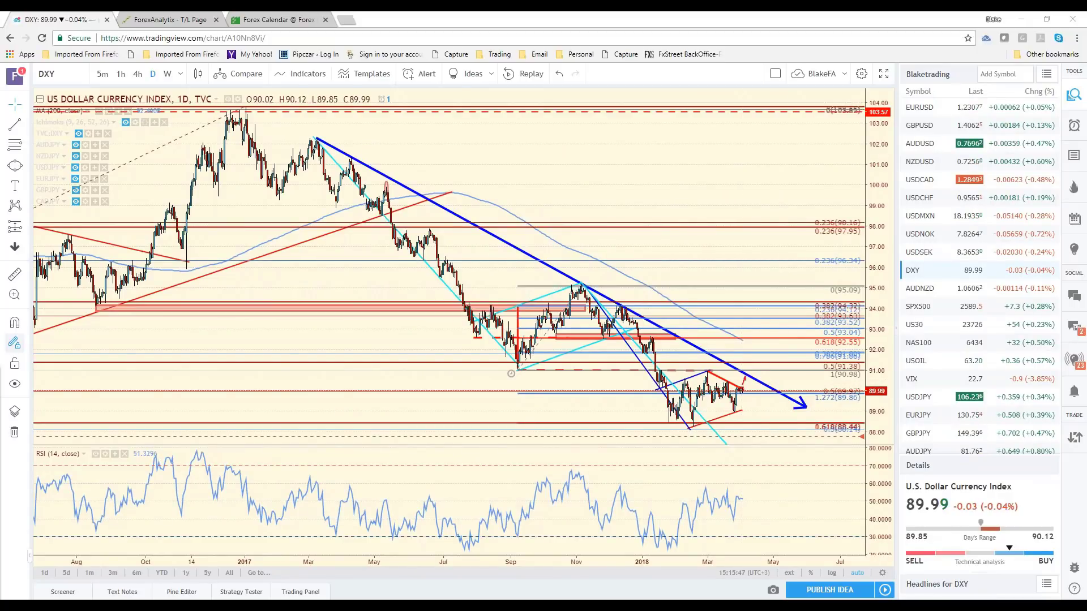
mouse_move(744, 384)
left_mouse_down()
mouse_move(779, 348)
mouse_move(807, 365)
left_mouse_up()
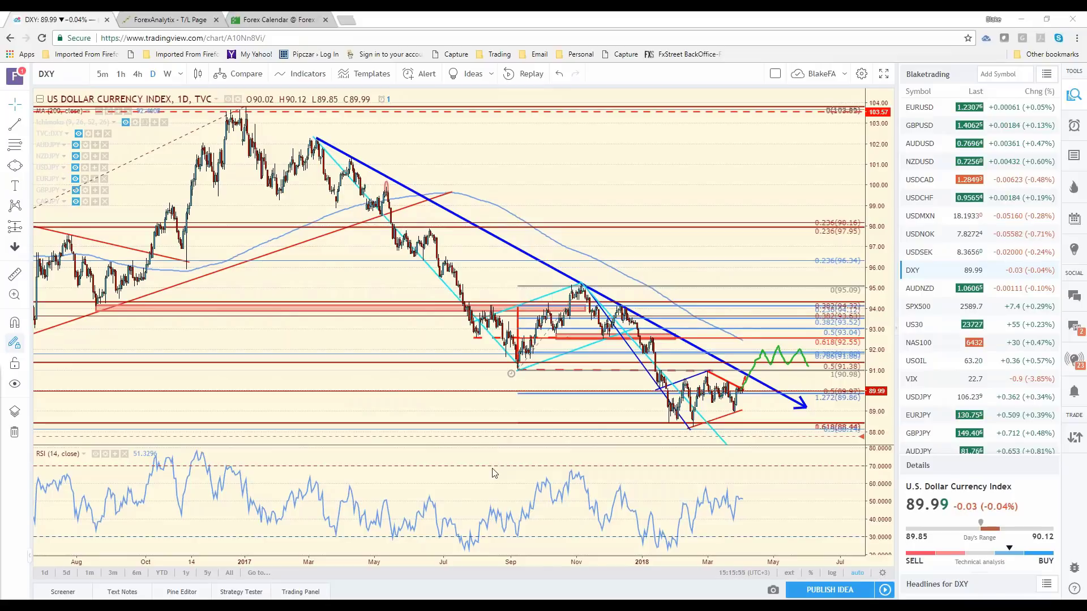
key("ctrl+z")
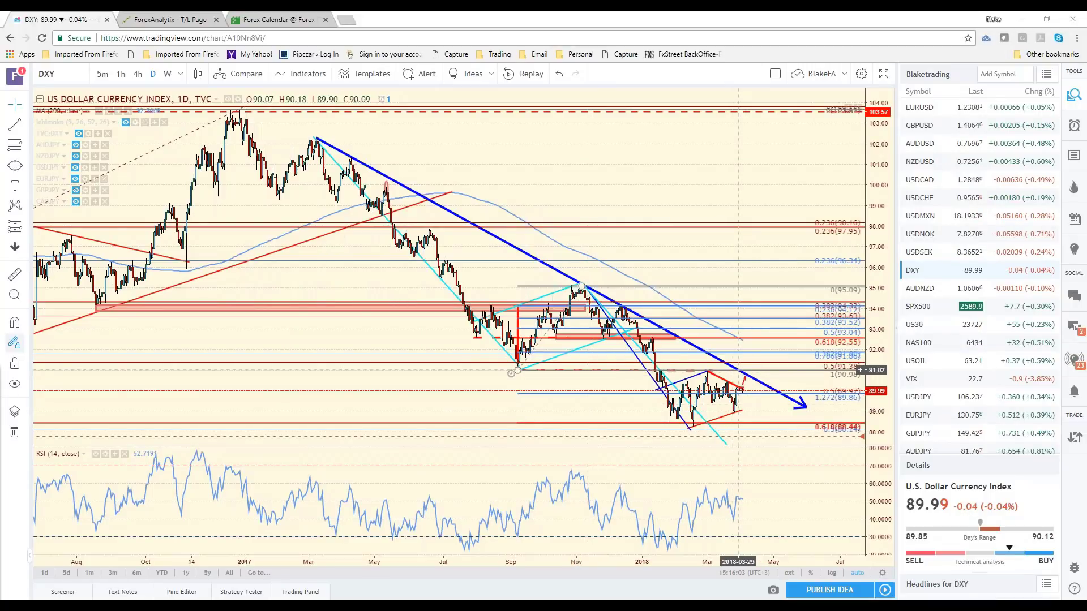
- Reposition the dashed red line to run from 2017-09-08 to 2018-05-16
left_click(549, 372)
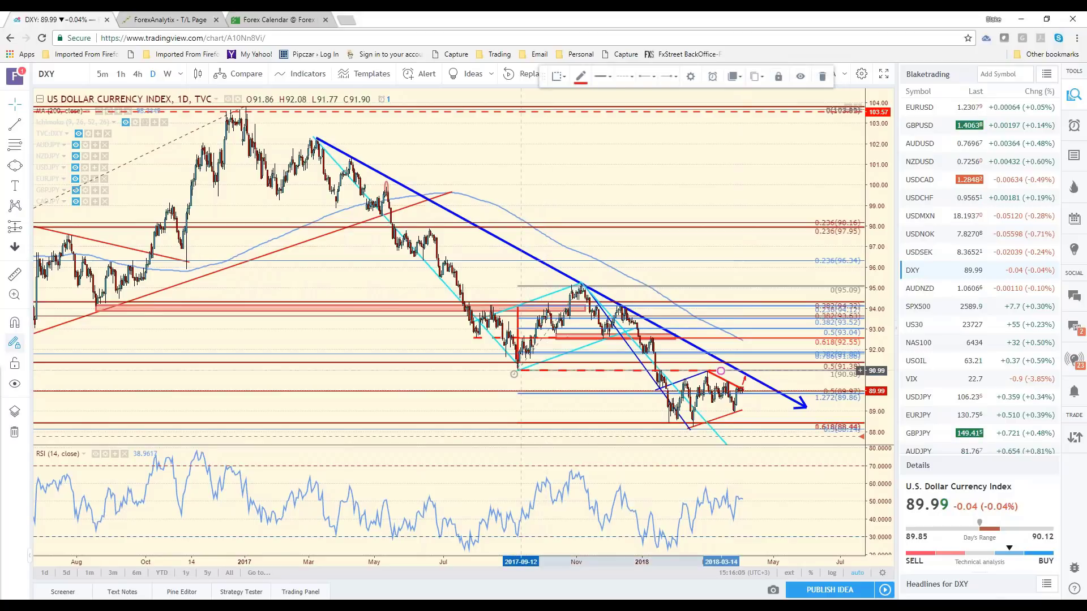
left_click_drag(513, 373, 516, 370)
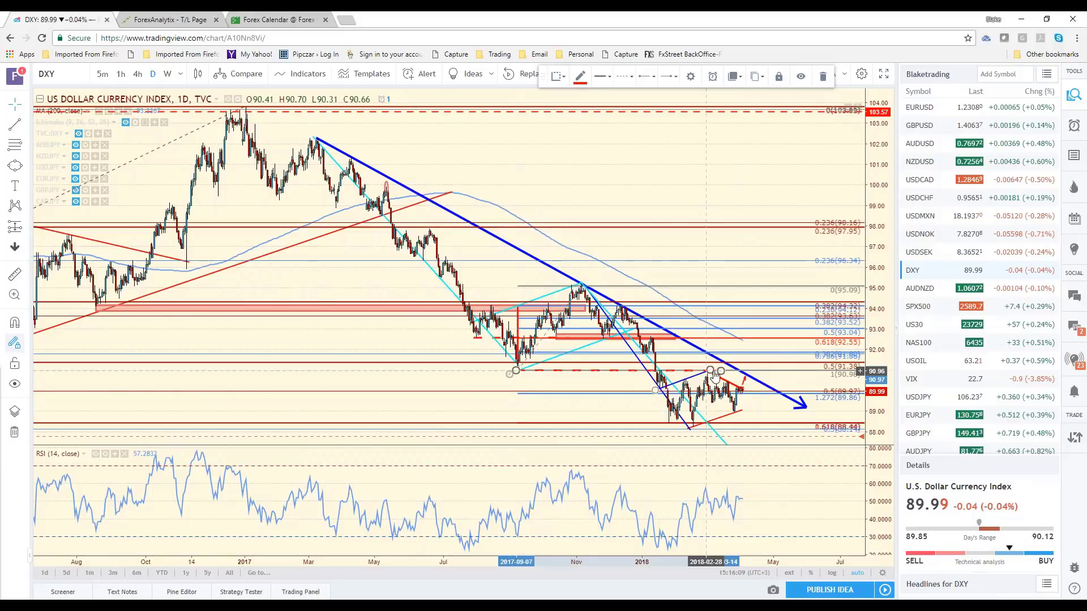
left_click_drag(709, 371, 790, 369)
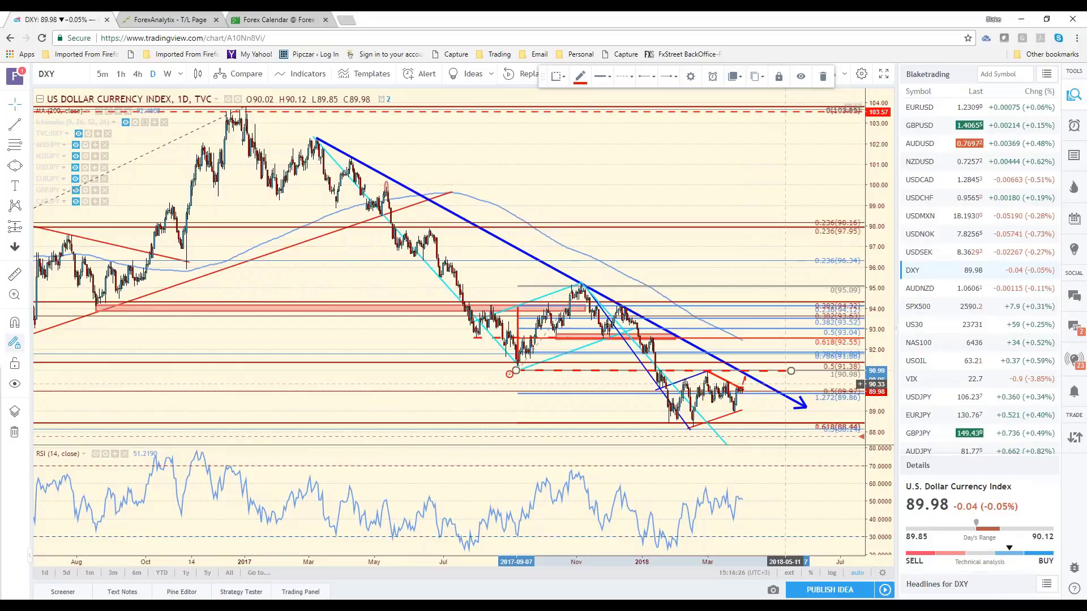
- Show the S&P 500 Index on 60-minute candles, zoomed to mid-March through early April
left_click(929, 310)
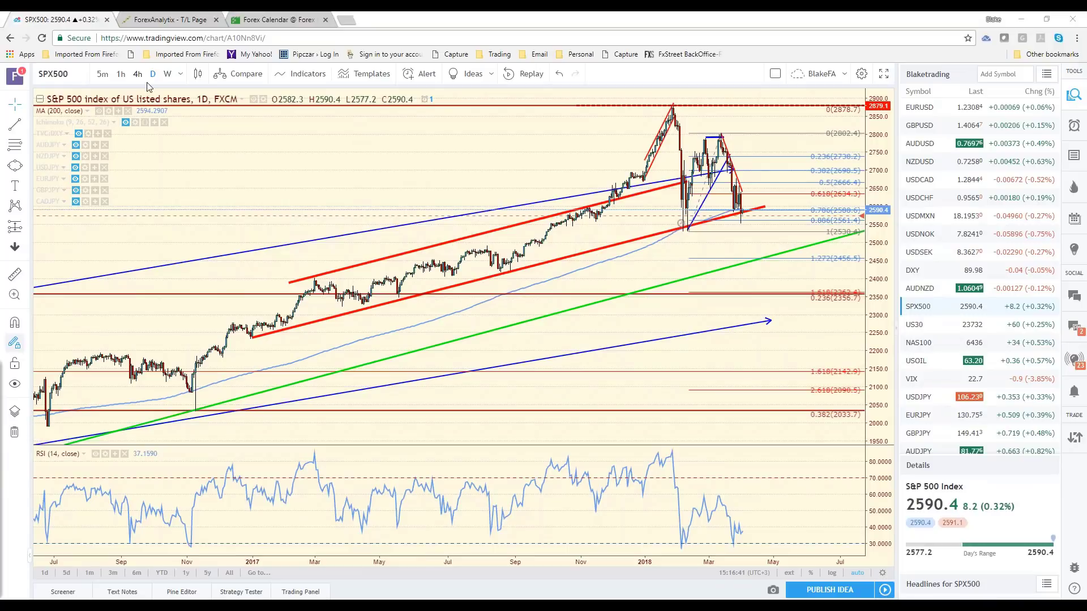
scroll(713, 303, "up", 3)
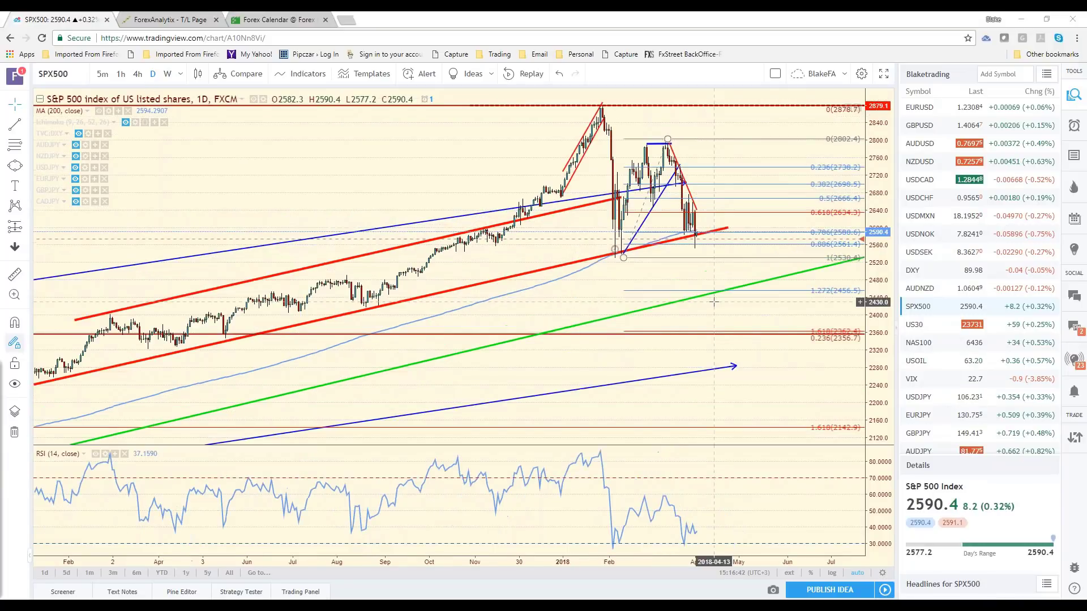
type("60")
key("Return")
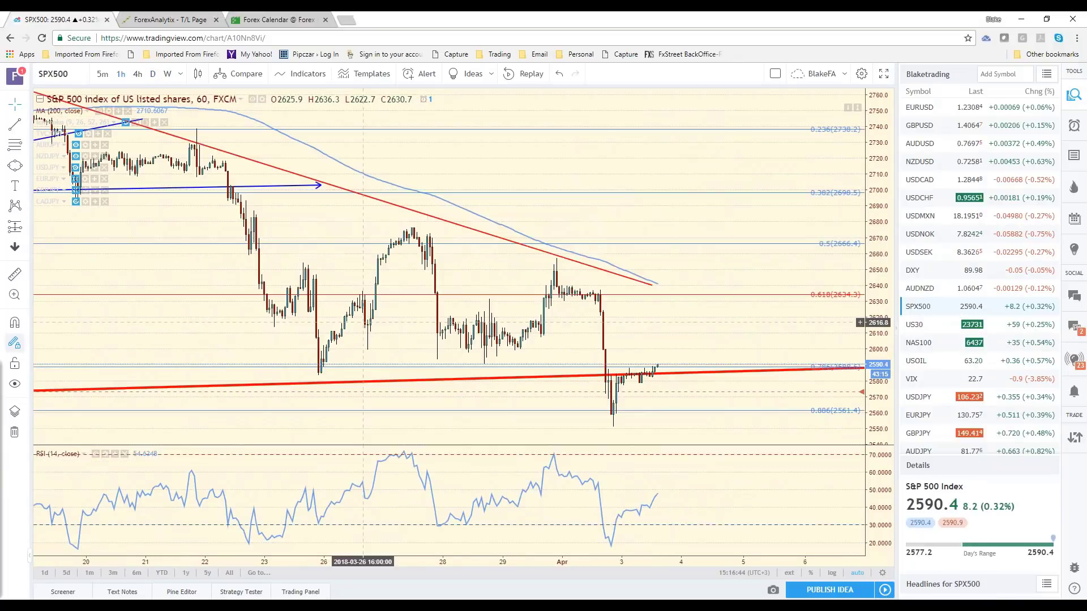
scroll(553, 335, "down", 2)
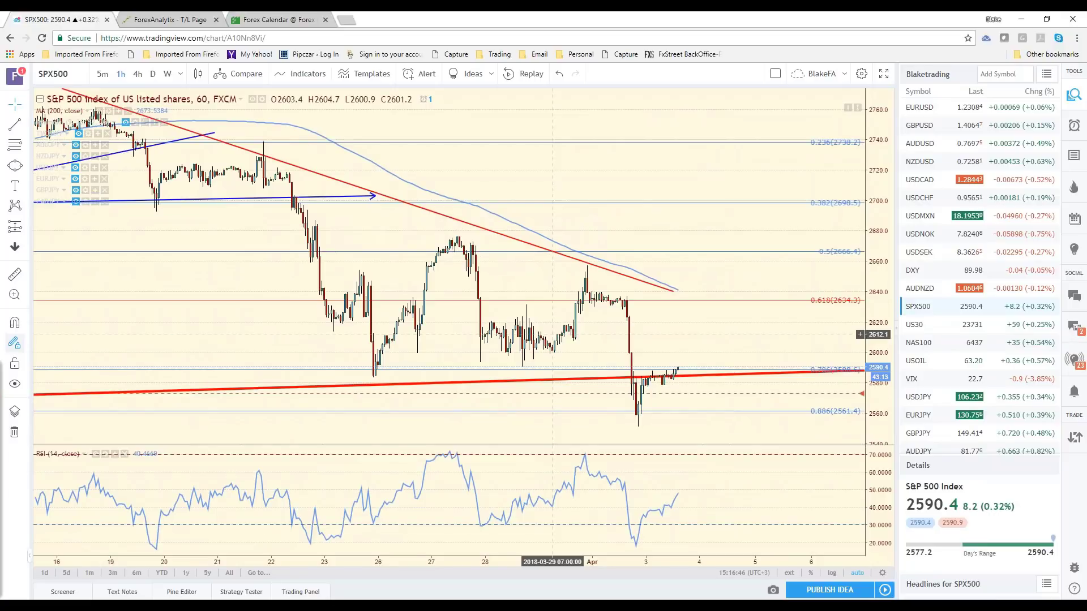
scroll(460, 279, "down", 2)
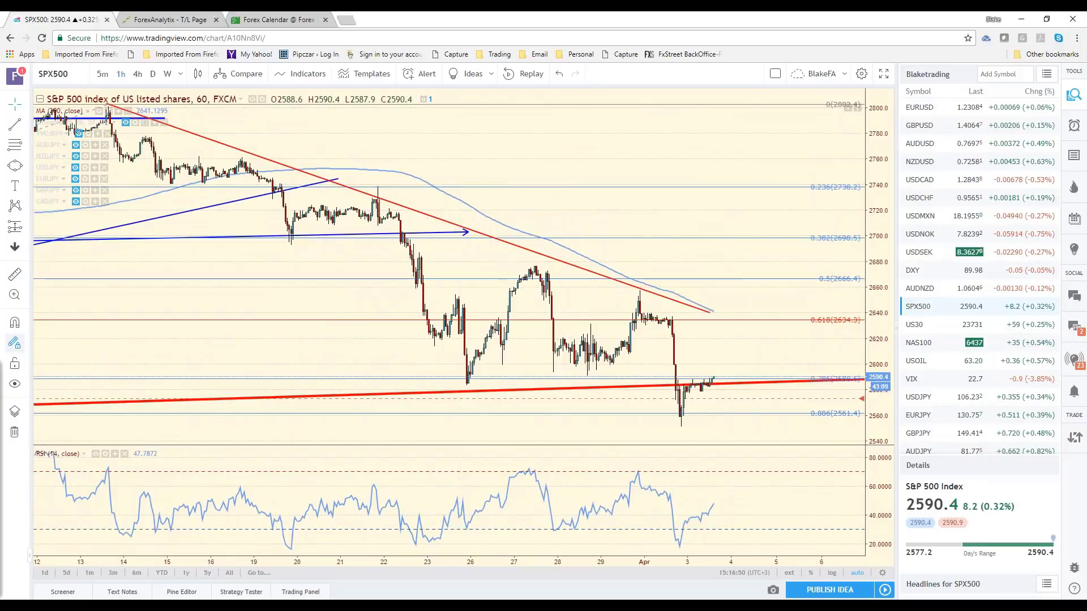
- Draw a Fibonacci retracement from the 2657.8 swing high down to the 2551.9 low
left_click(638, 290)
left_click(670, 425)
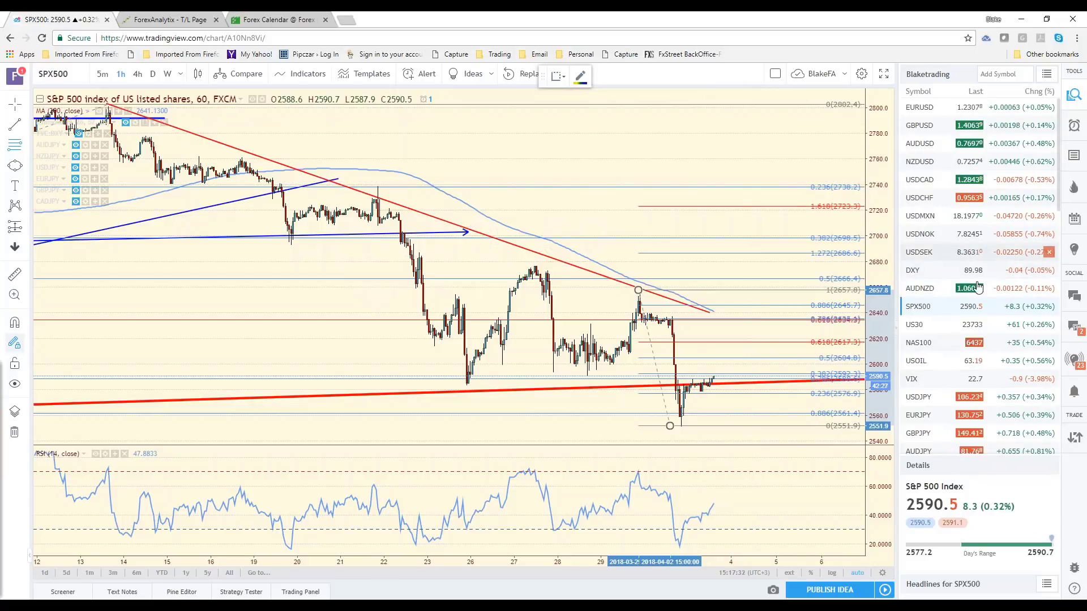
- Scroll the watchlist down, view the DAX (GER30) chart, then load the Nikkei 225 (JPN225)
scroll(951, 323, "down", 3)
scroll(951, 350, "down", 5)
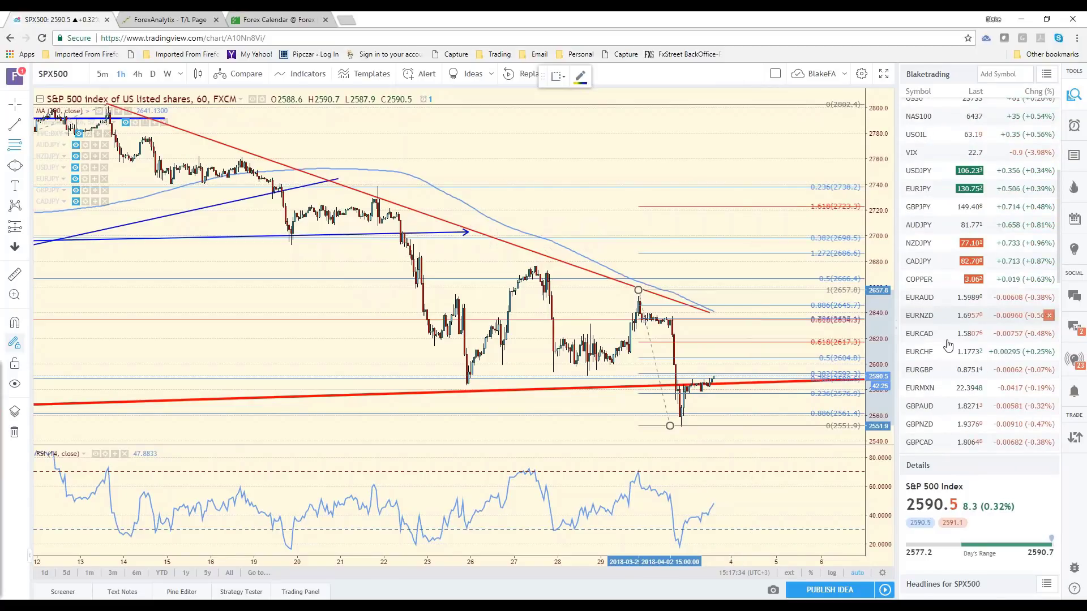
scroll(955, 394, "down", 1)
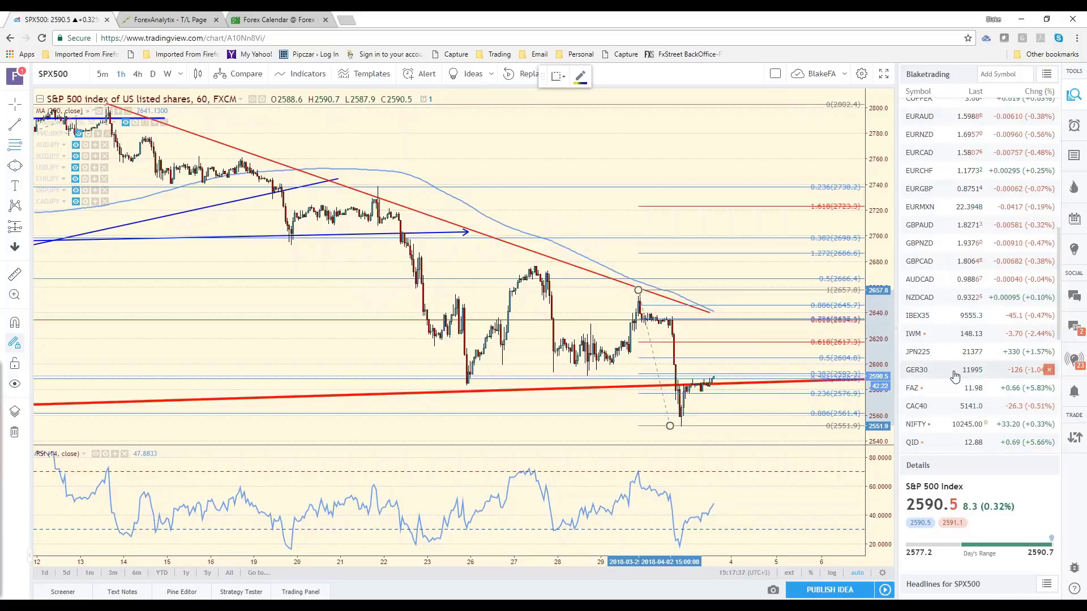
left_click(955, 376)
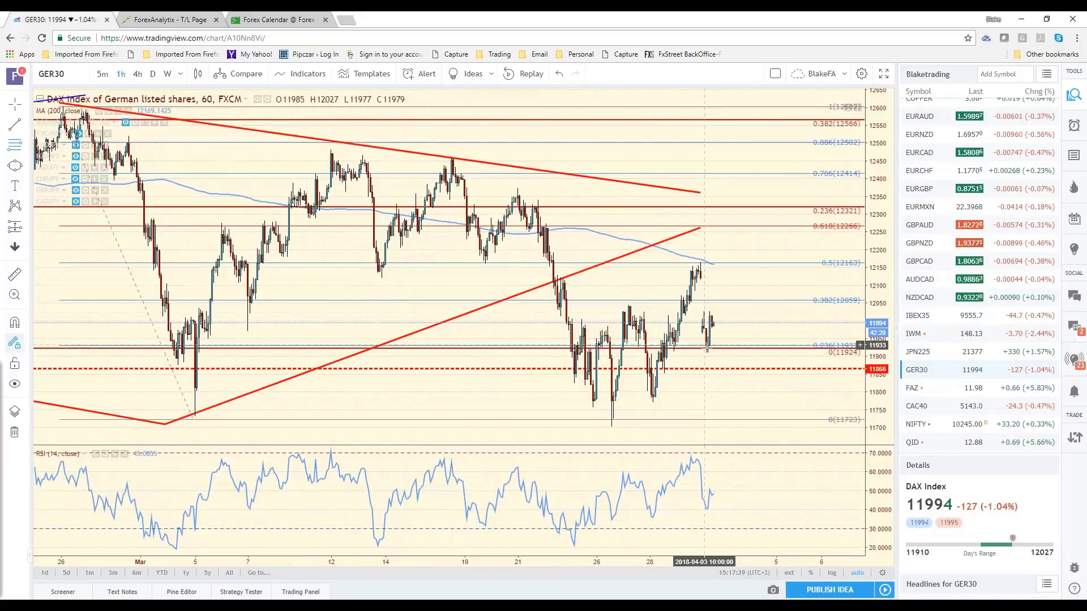
left_click(933, 362)
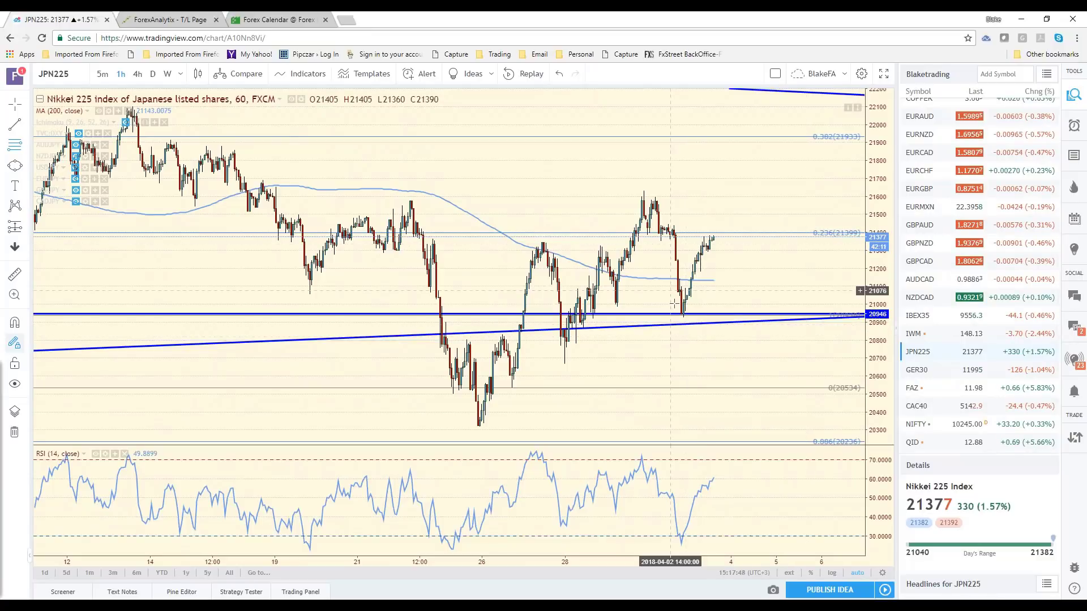
- Look through the CAC40 and IBEX35 charts, then bring up the US30 Dow Jones chart
left_click(941, 411)
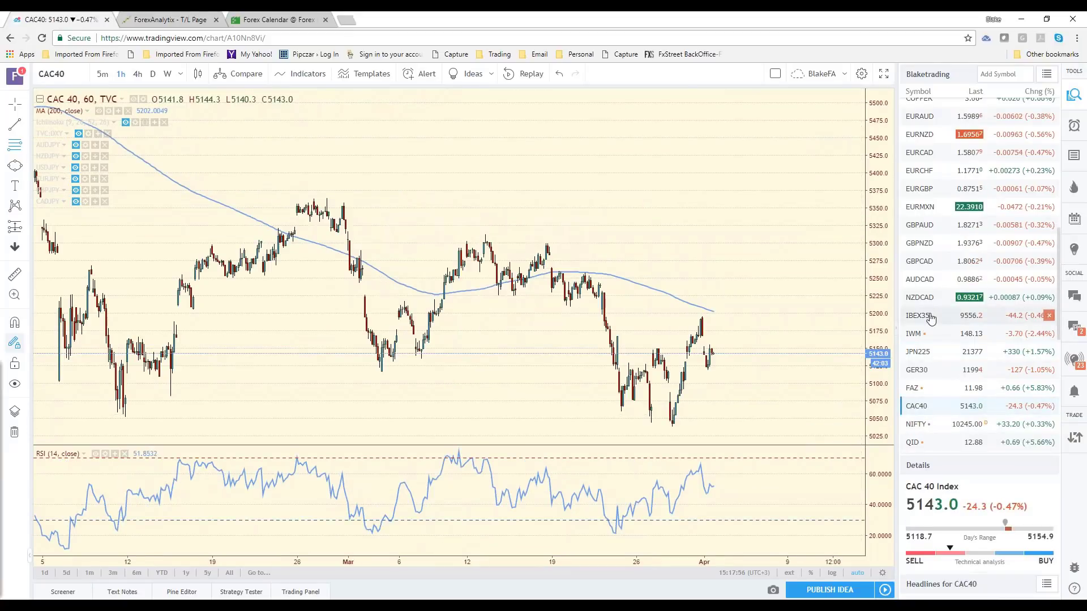
left_click(931, 320)
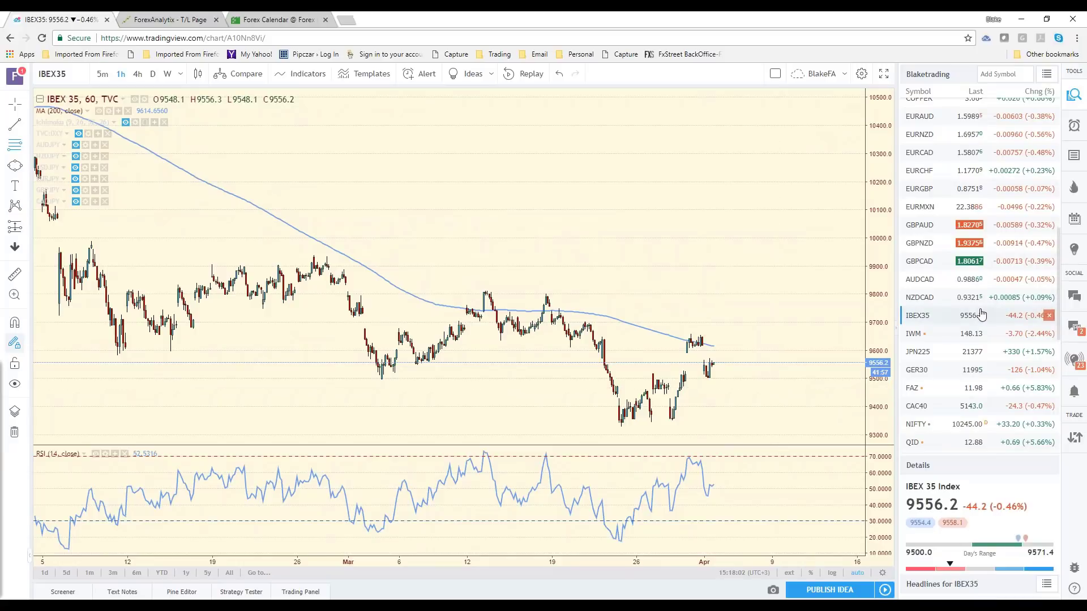
scroll(949, 240, "up", 5)
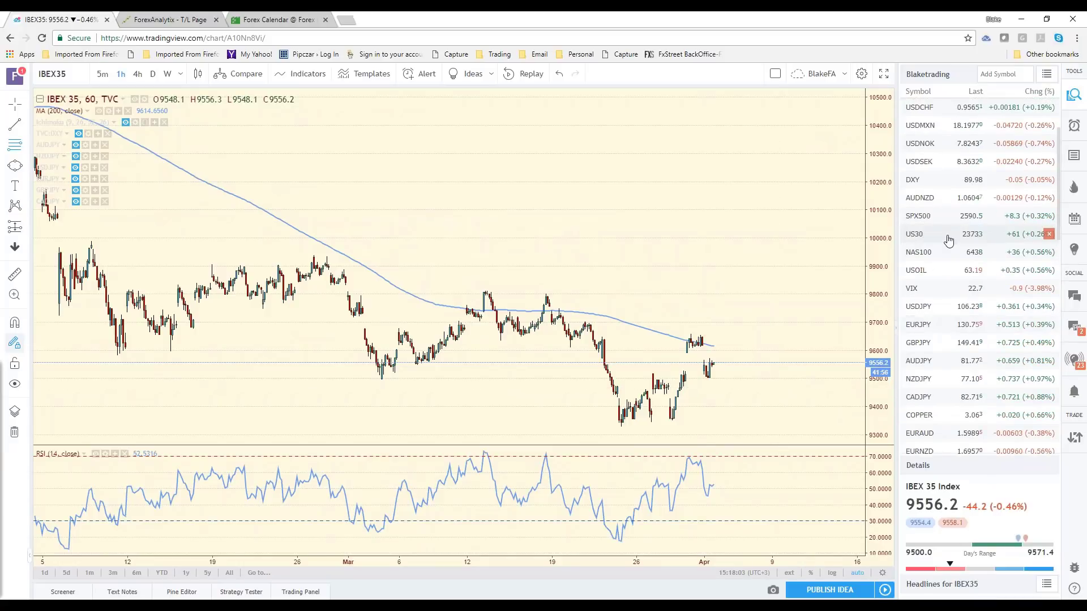
left_click(941, 238)
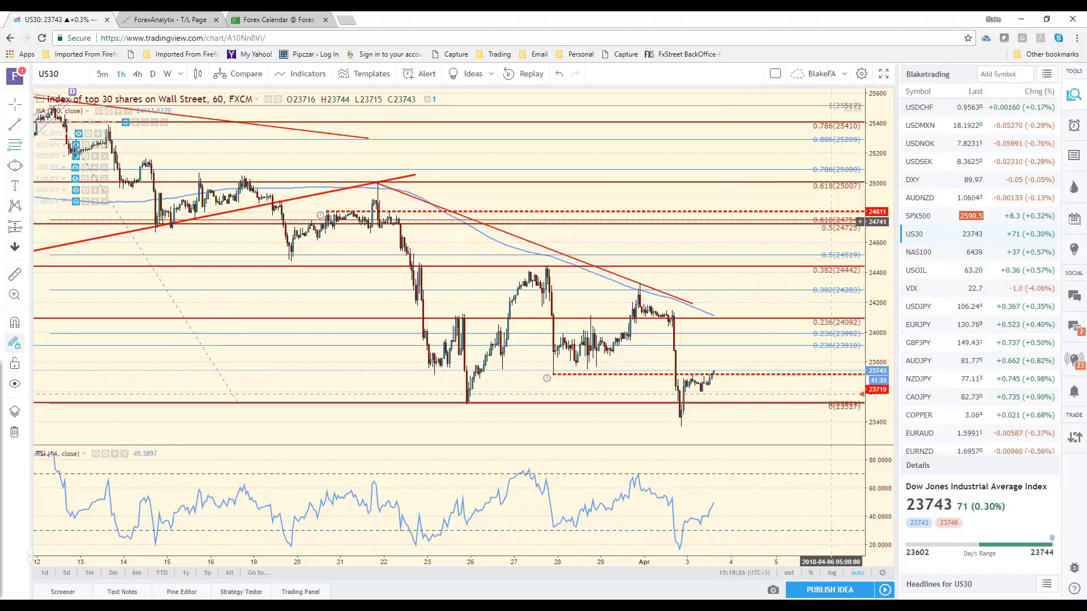
- Switch the chart to NAS100 and review its hourly trendlines and Fibonacci levels
left_click(940, 252)
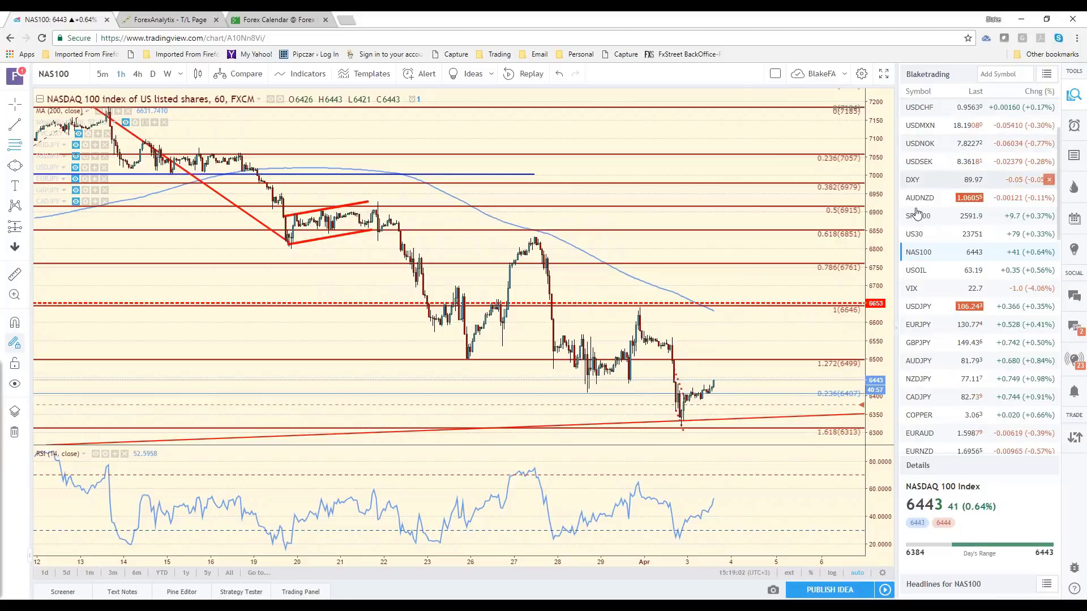
scroll(928, 198, "up", 3)
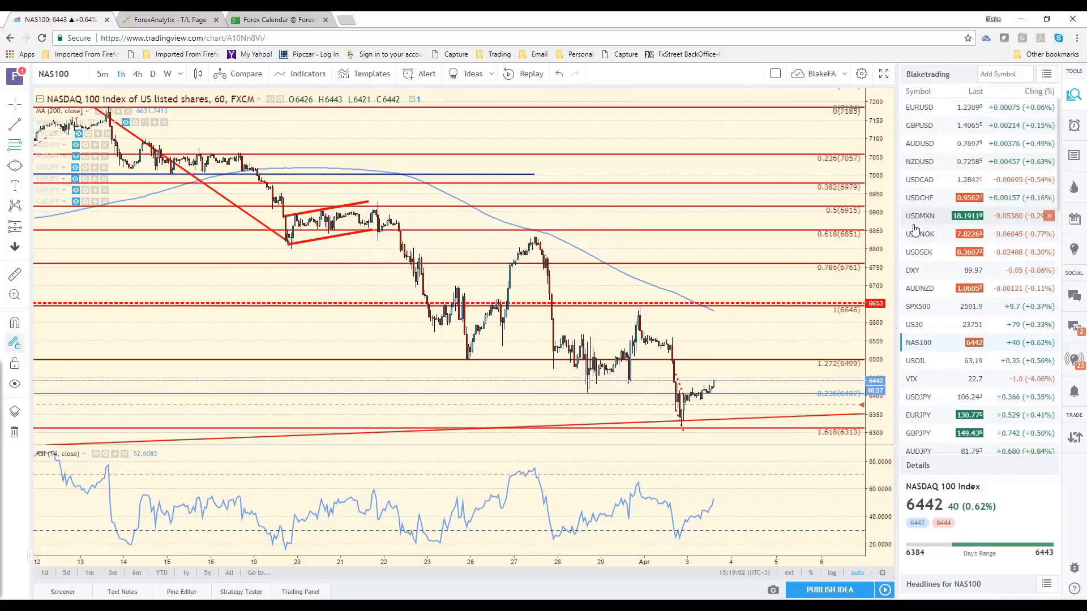
- Check USDCAD, glance at USDMXN, and return to the USDCAD hourly chart
left_click(942, 181)
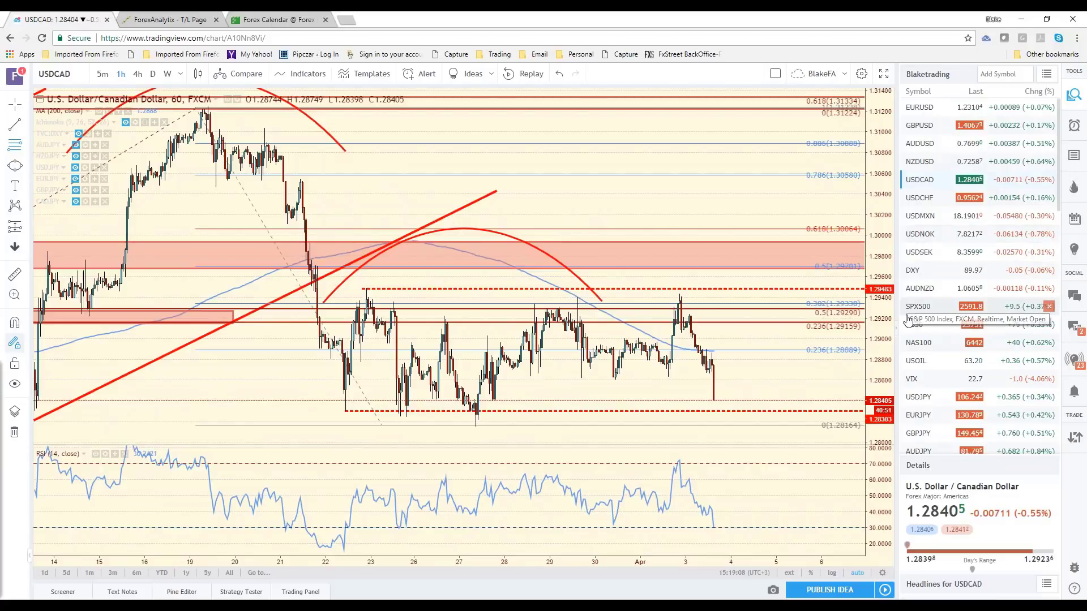
left_click(934, 218)
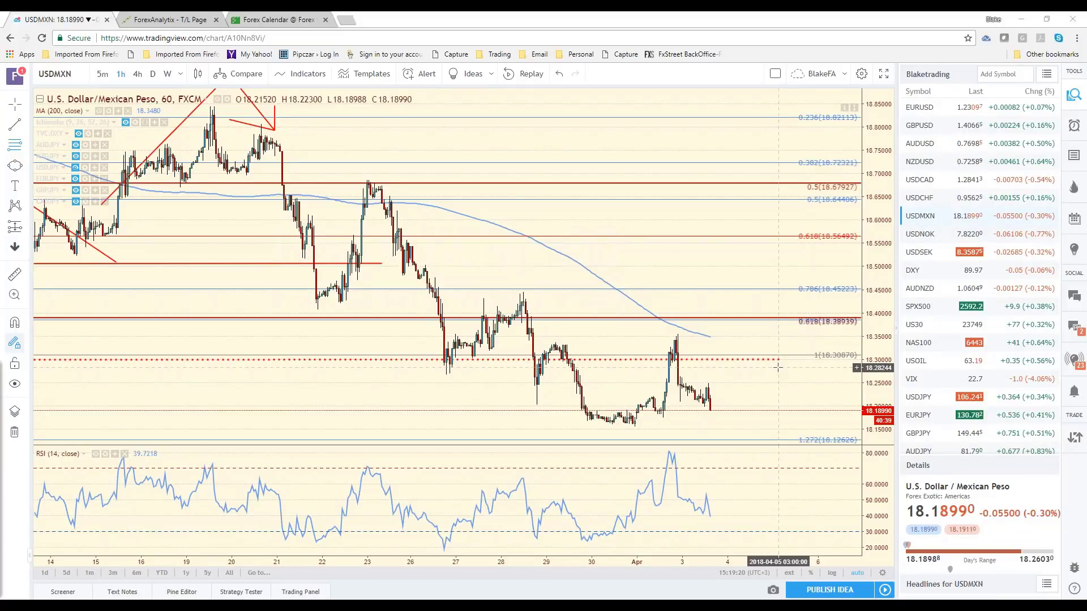
left_click(919, 180)
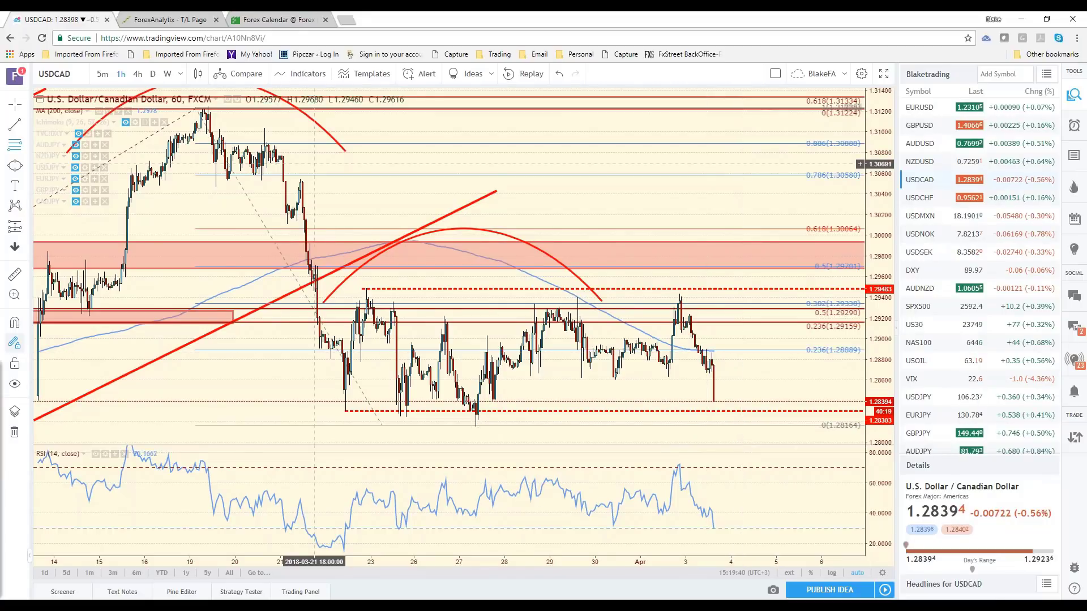
- Review USDCAD on the daily timeframe via 1D, zoom in, then switch to 5-minute candles
key("1")
key("d")
key("Return")
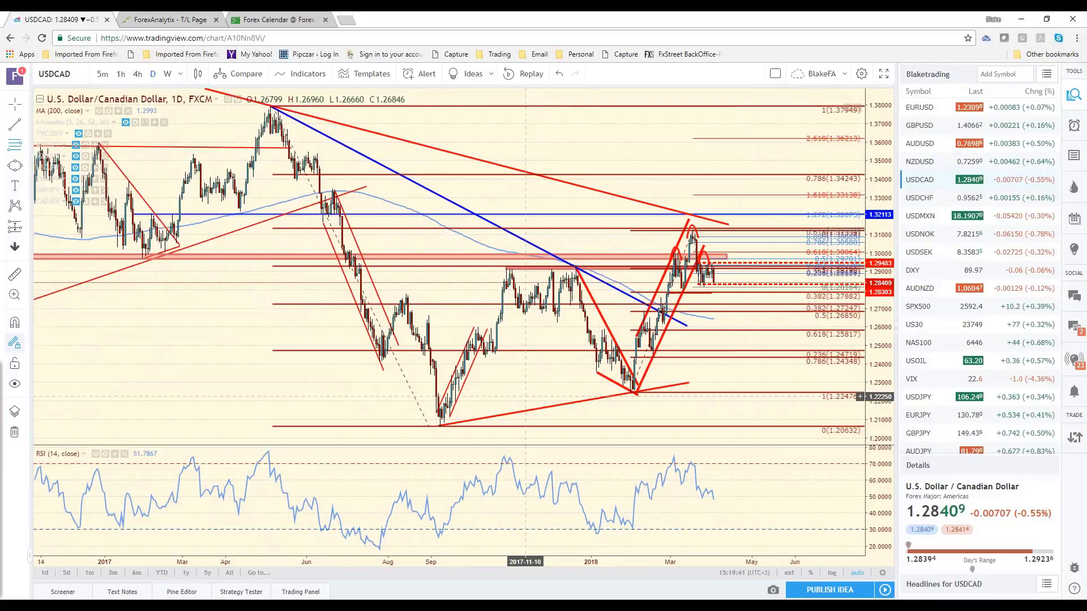
scroll(525, 396, "up", 3)
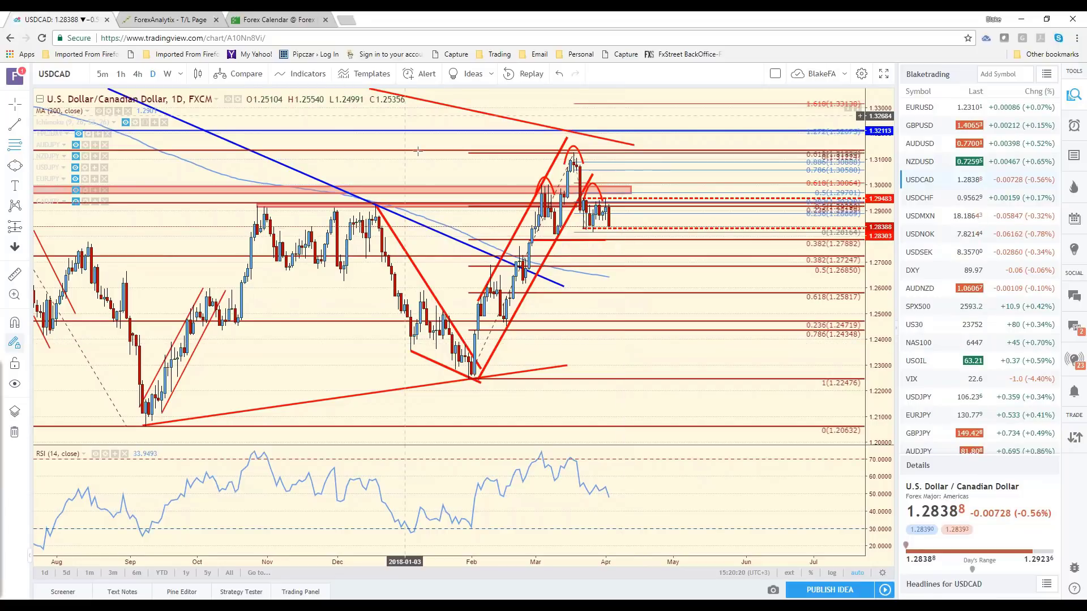
left_click(101, 75)
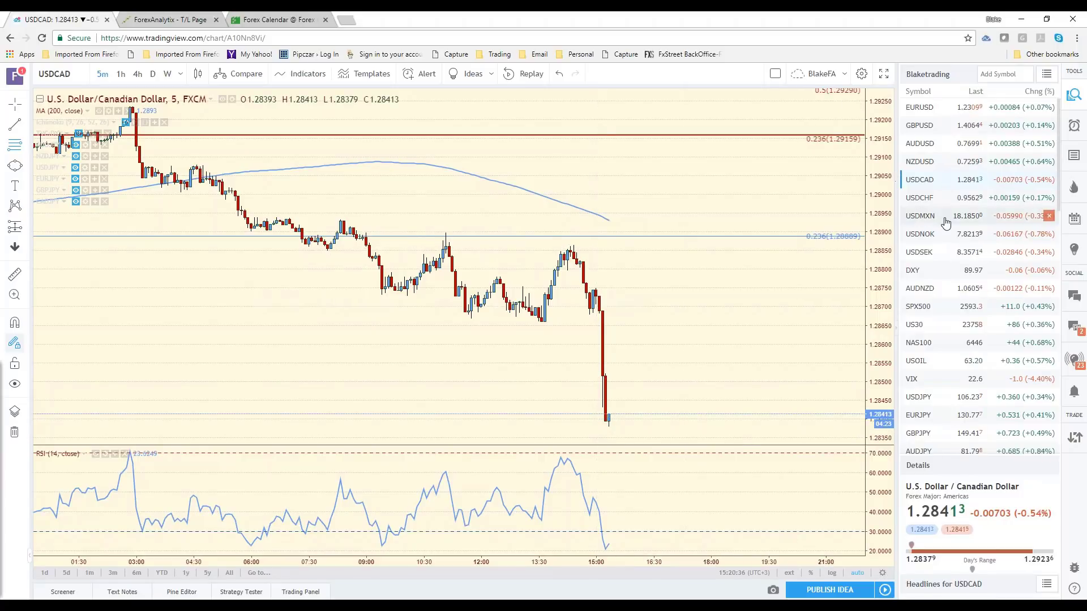
- Load the US Dollar Index (DXY) on the 4-hour timeframe and zoom out
left_click(925, 275)
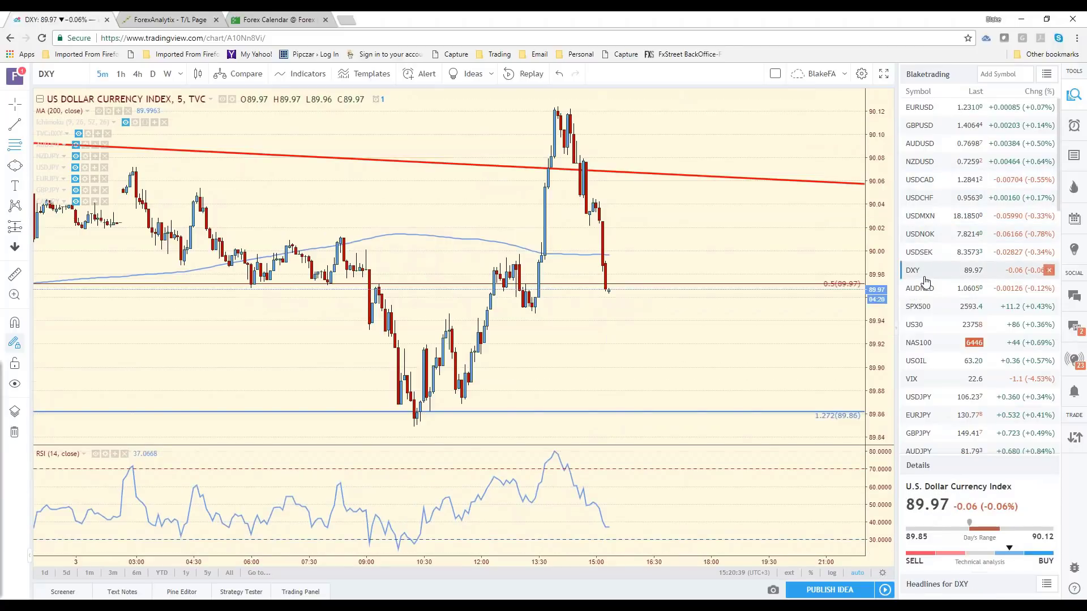
left_click(136, 75)
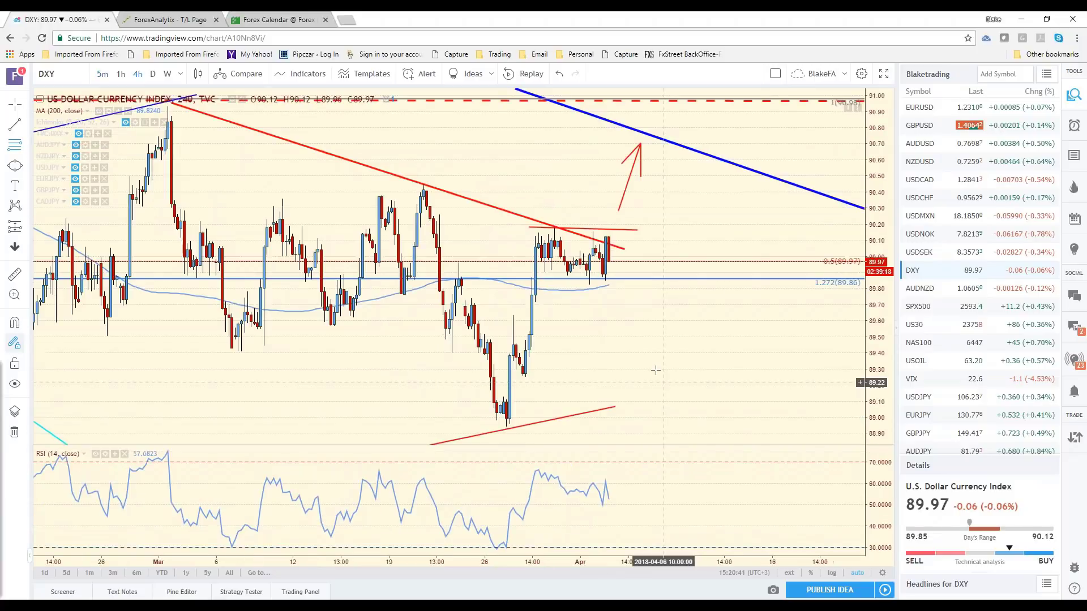
scroll(629, 209, "down", 1)
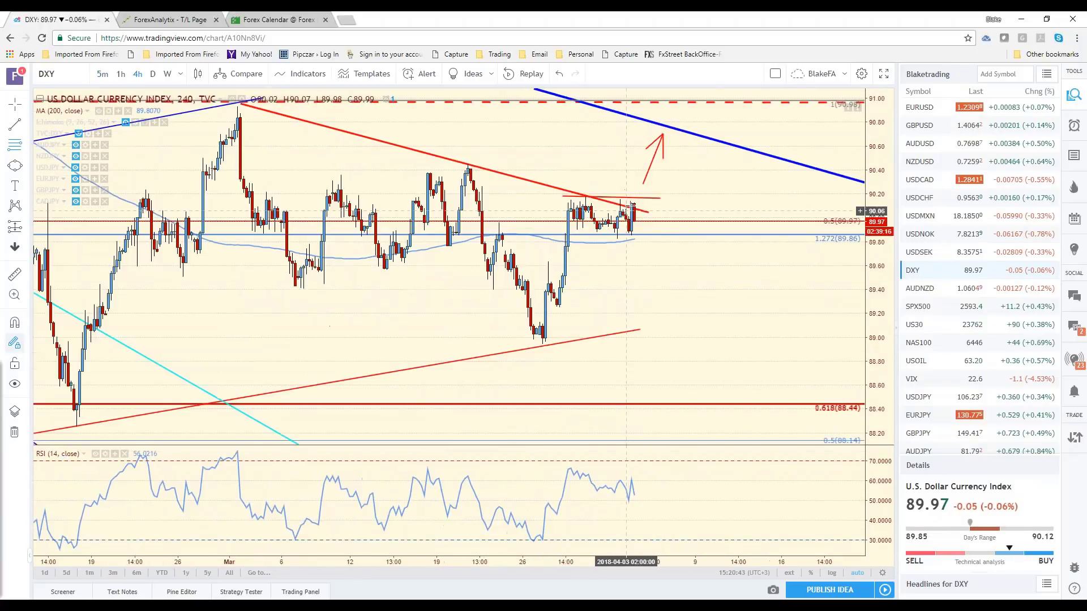
- Clone the short red horizontal line below the recent candles and extend the upper line rightward
right_click(634, 198)
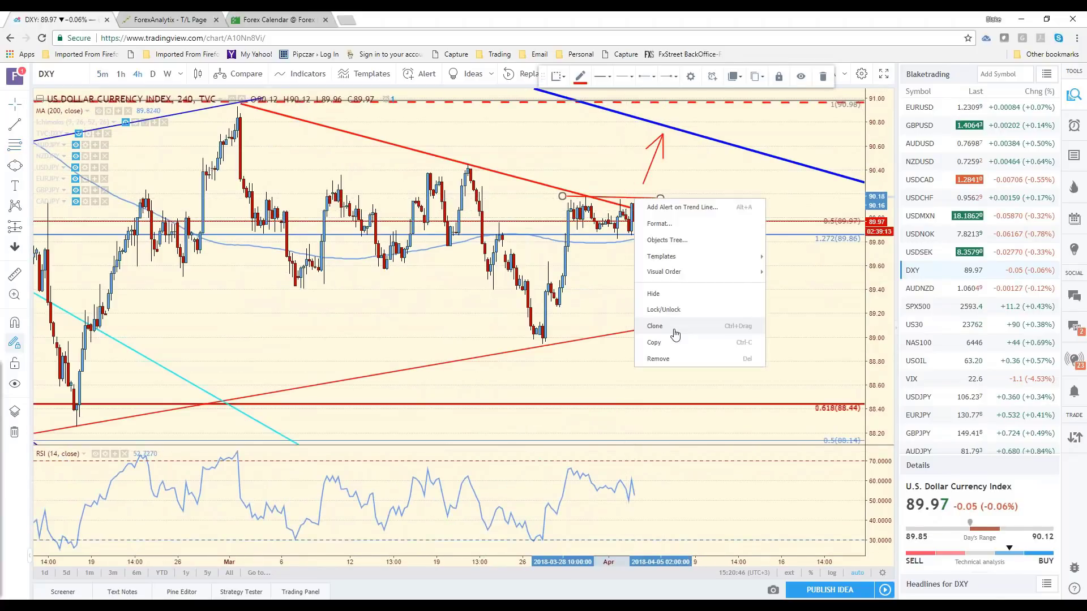
left_click(675, 334)
left_click_drag(613, 198, 669, 234)
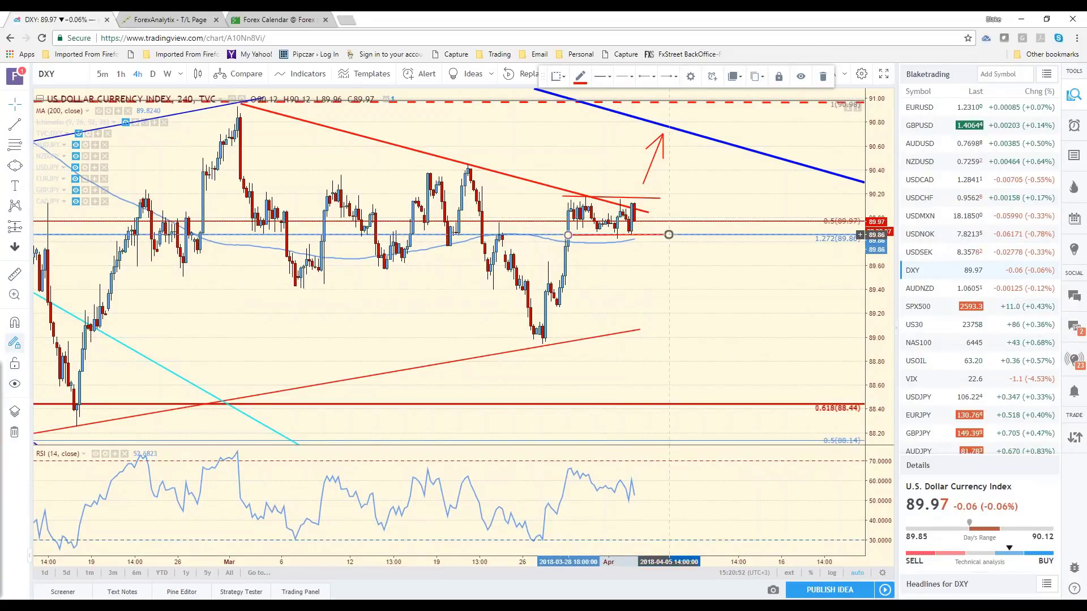
left_click_drag(661, 197, 669, 199)
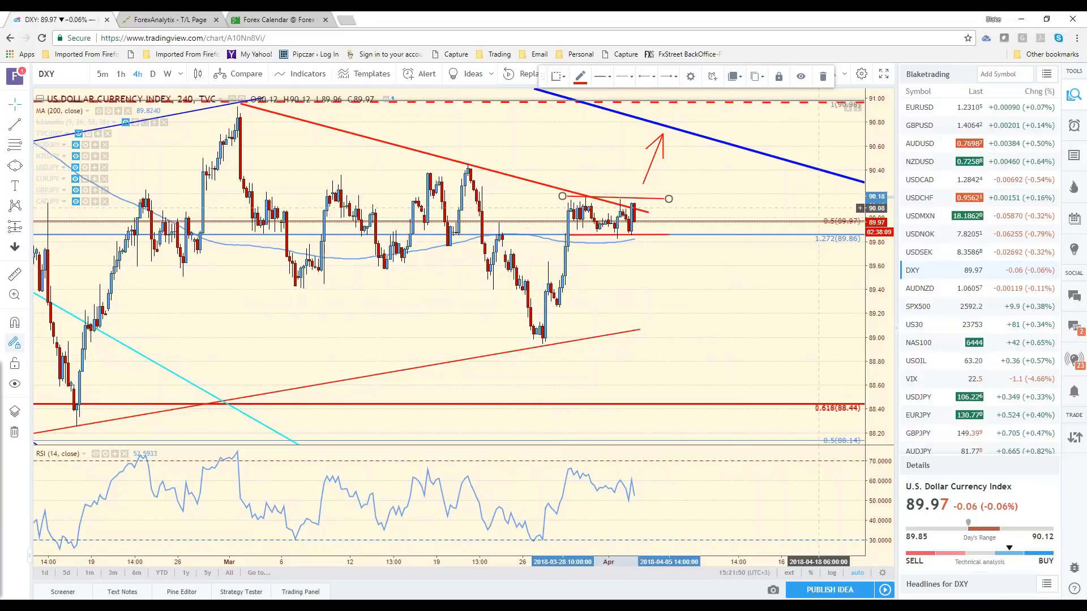
left_click(921, 145)
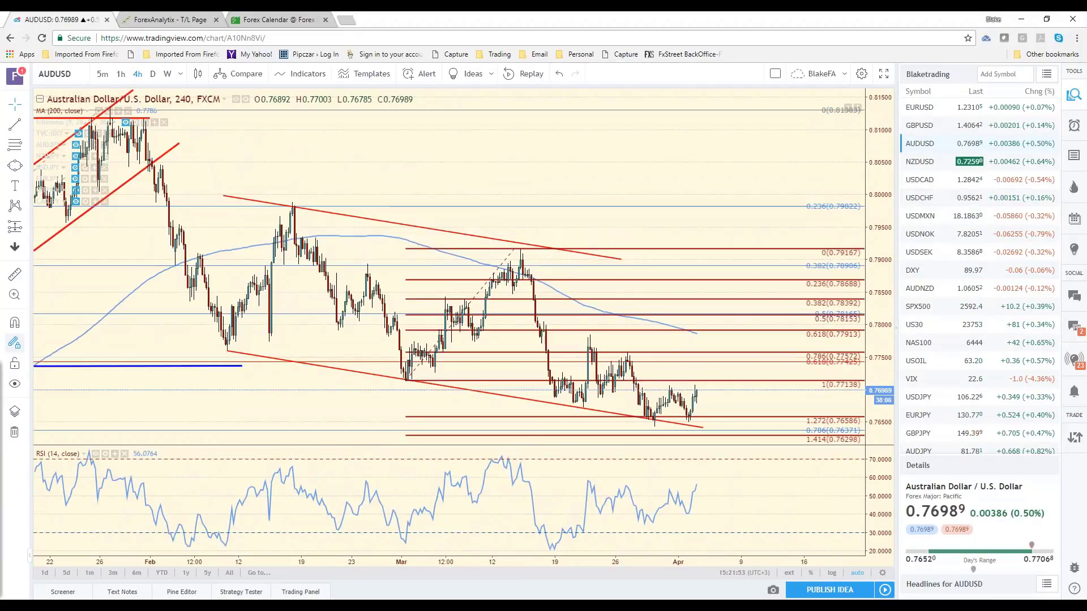
key("Down")
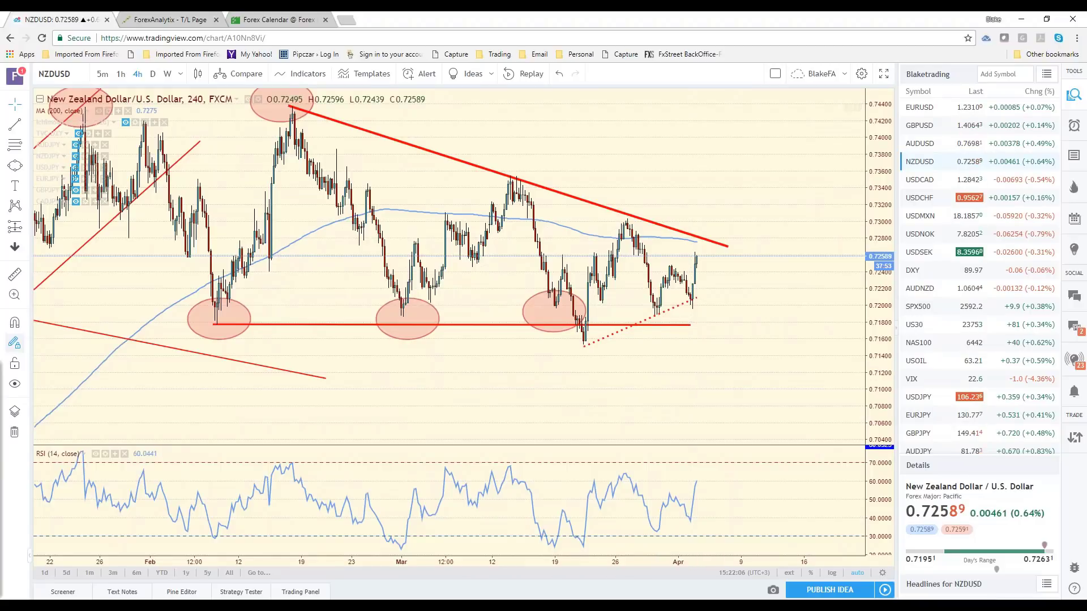
left_click(943, 124)
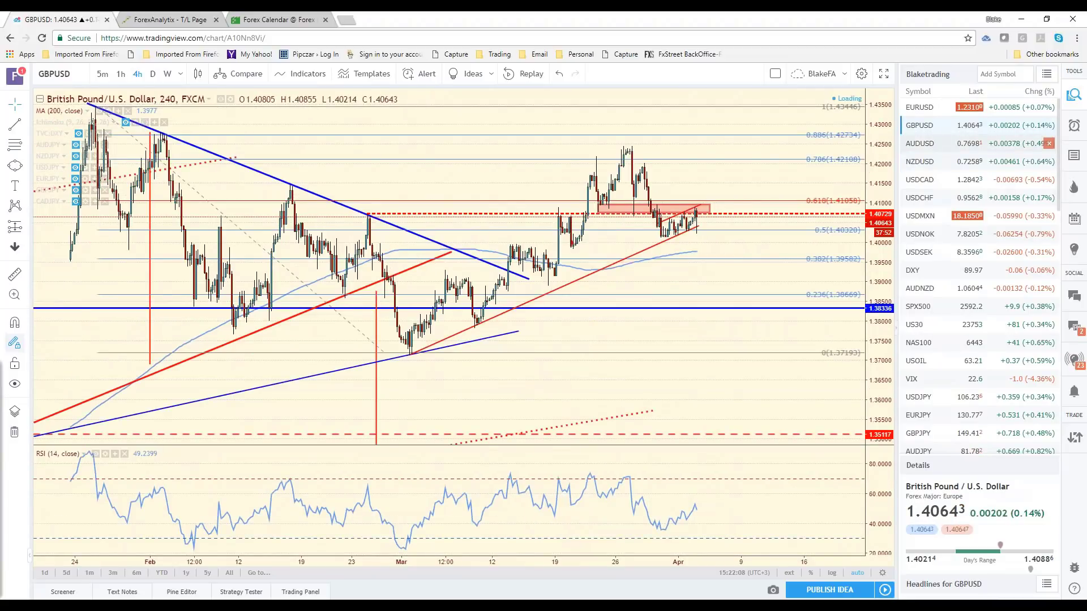
scroll(638, 357, "up", 2)
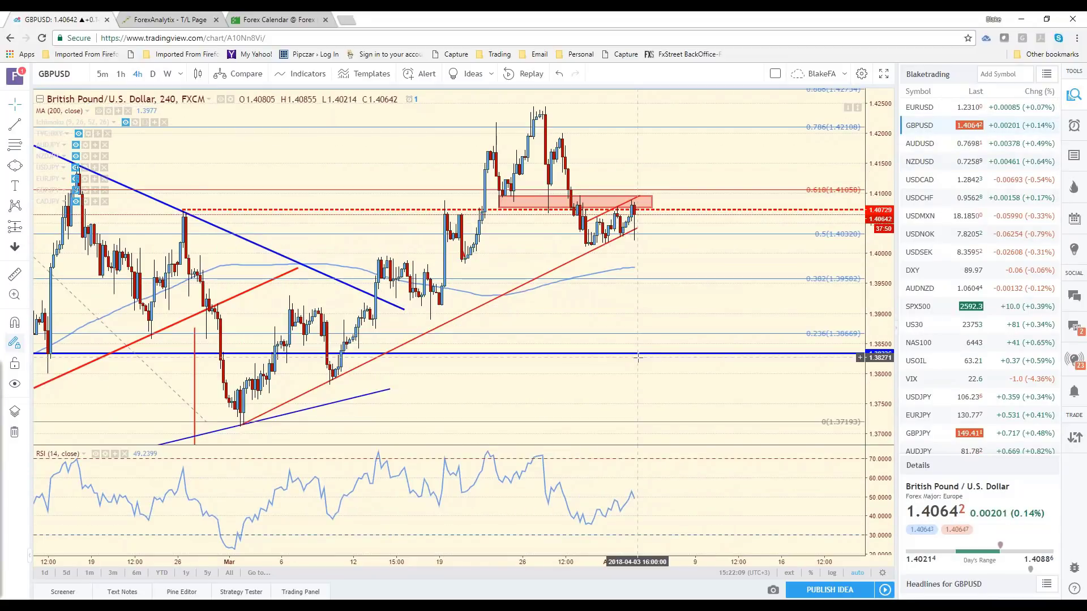
left_click(120, 74)
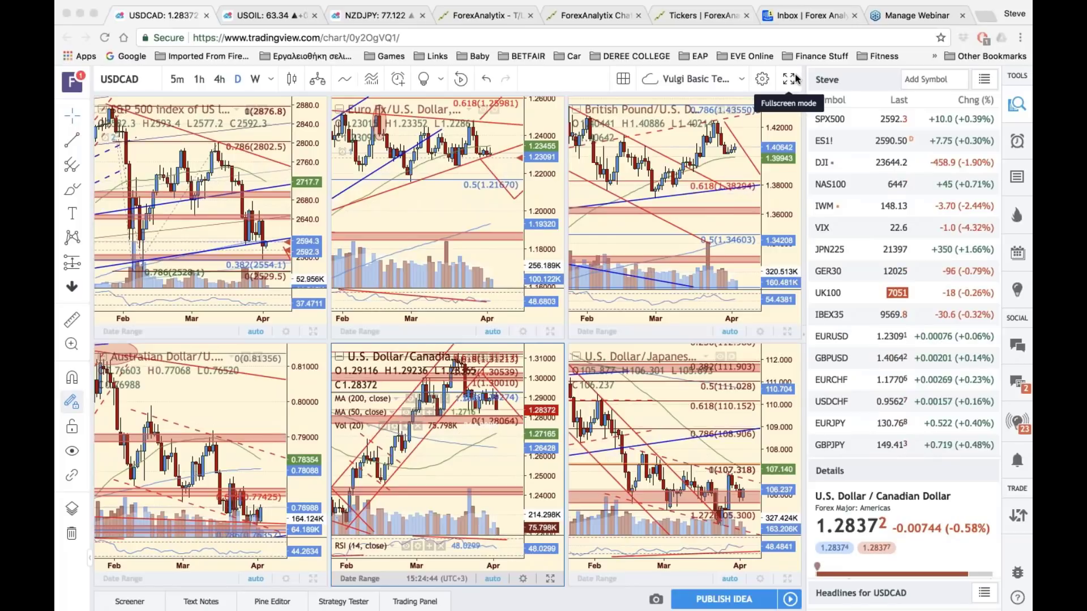
- Maximize the USDCAD daily pane so it fills the whole workspace
left_click(313, 335)
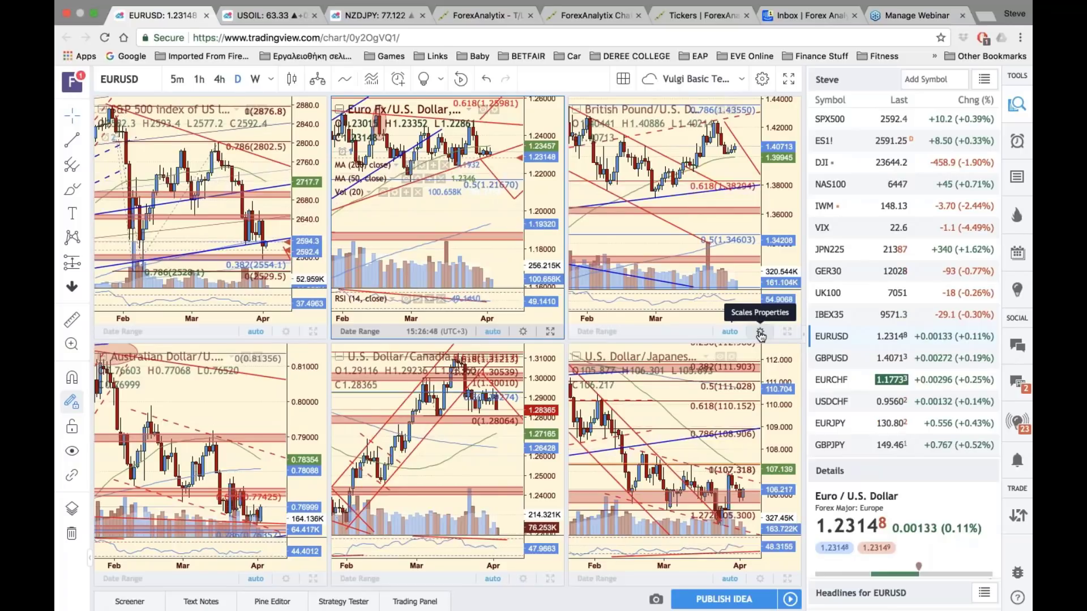
left_click(550, 578)
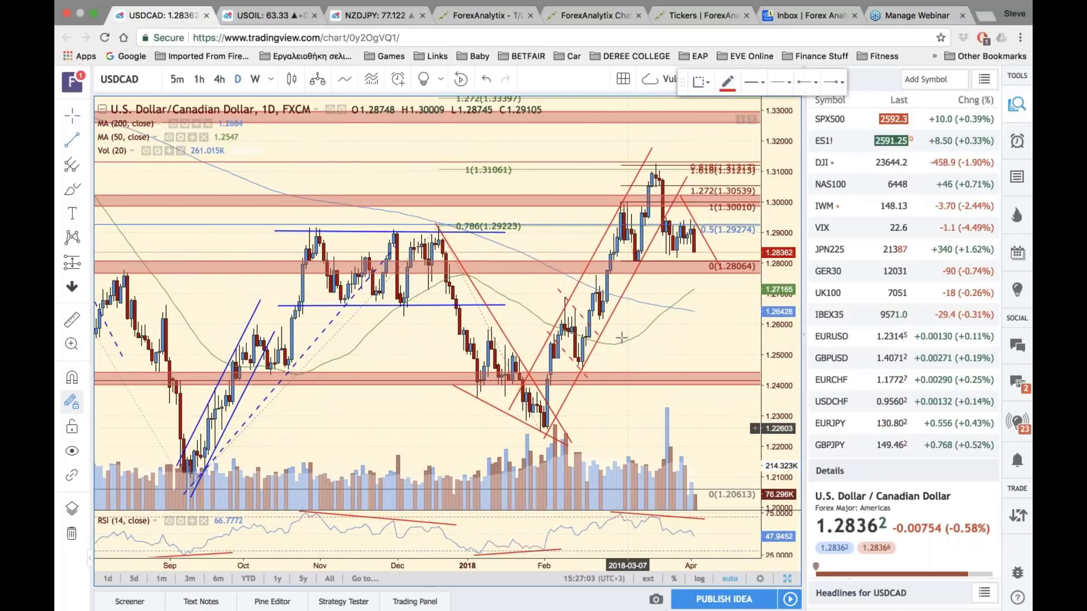
- Draw a thicker red trend line over USDCAD's recent highs
left_click(658, 215)
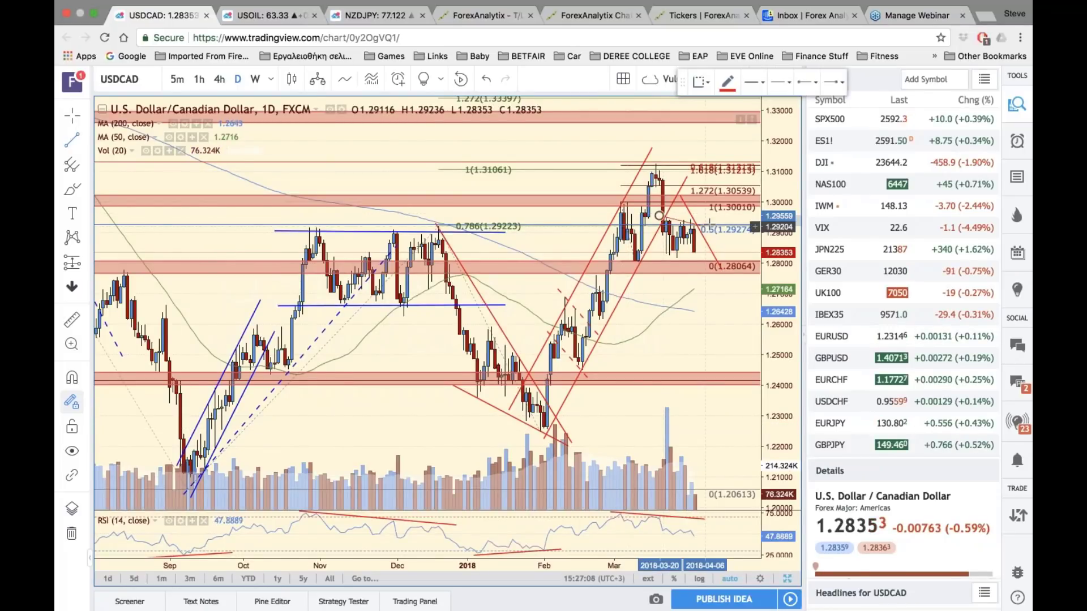
left_click(712, 224)
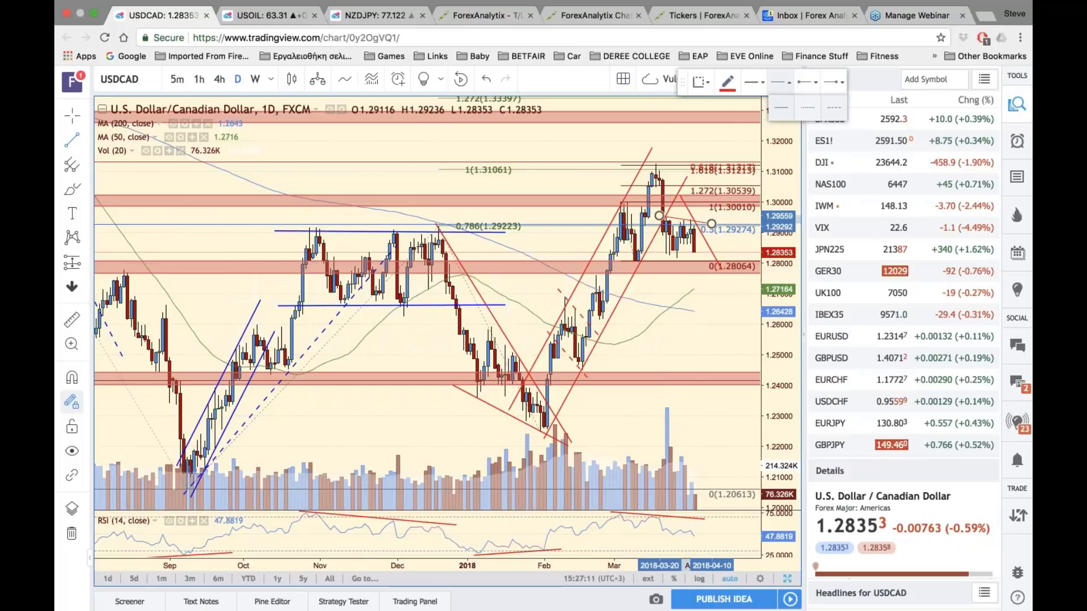
left_click(754, 82)
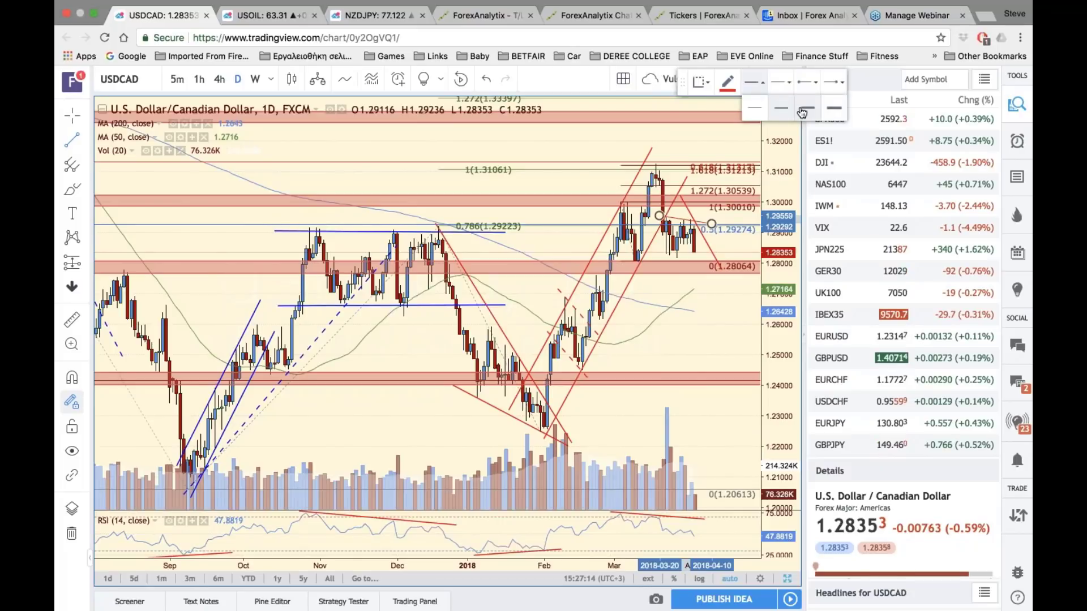
left_click(806, 108)
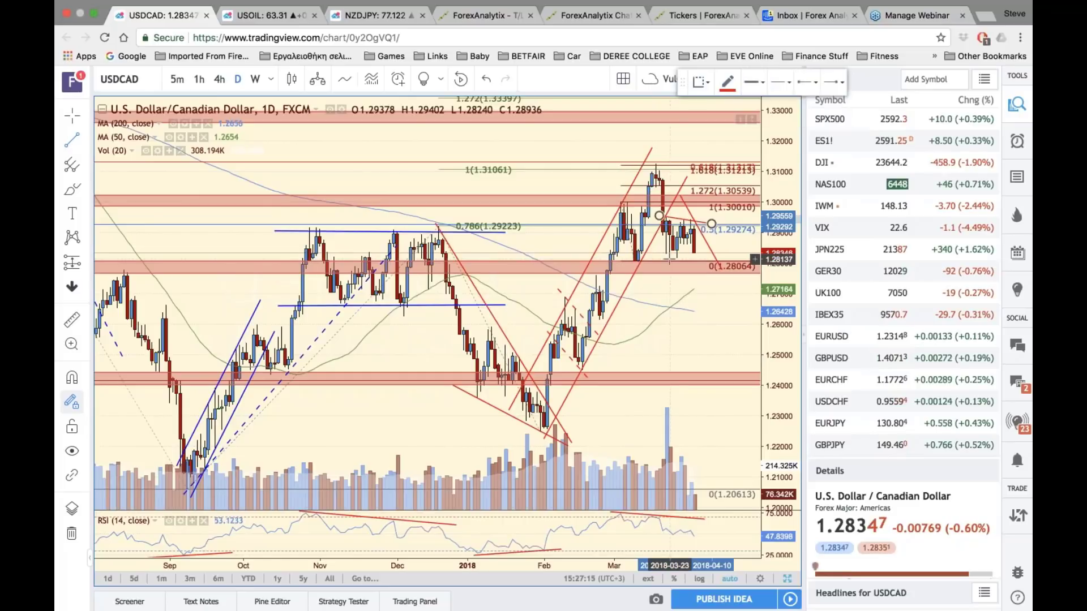
- Draw a line along the recent lows and a projected path falling toward about 1.263
left_click(670, 258)
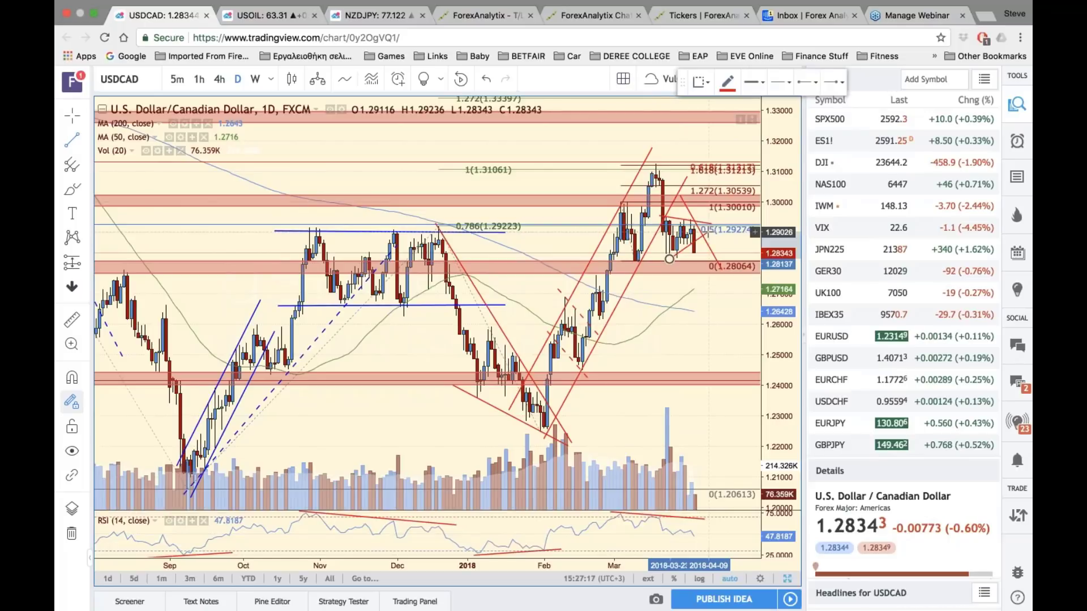
left_click(708, 231)
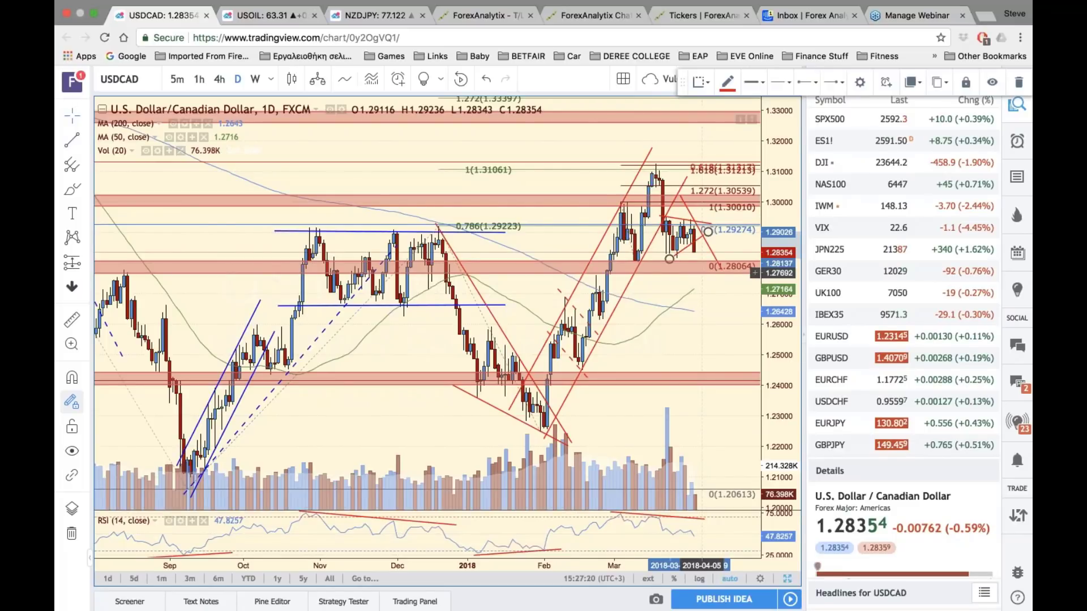
left_click(696, 248)
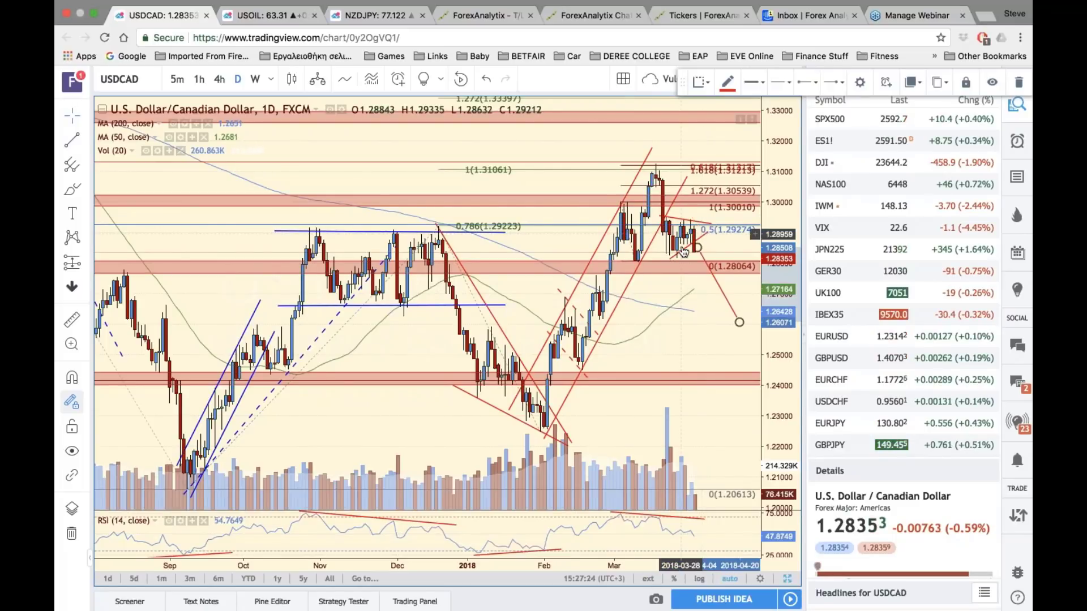
left_click_drag(739, 322, 729, 315)
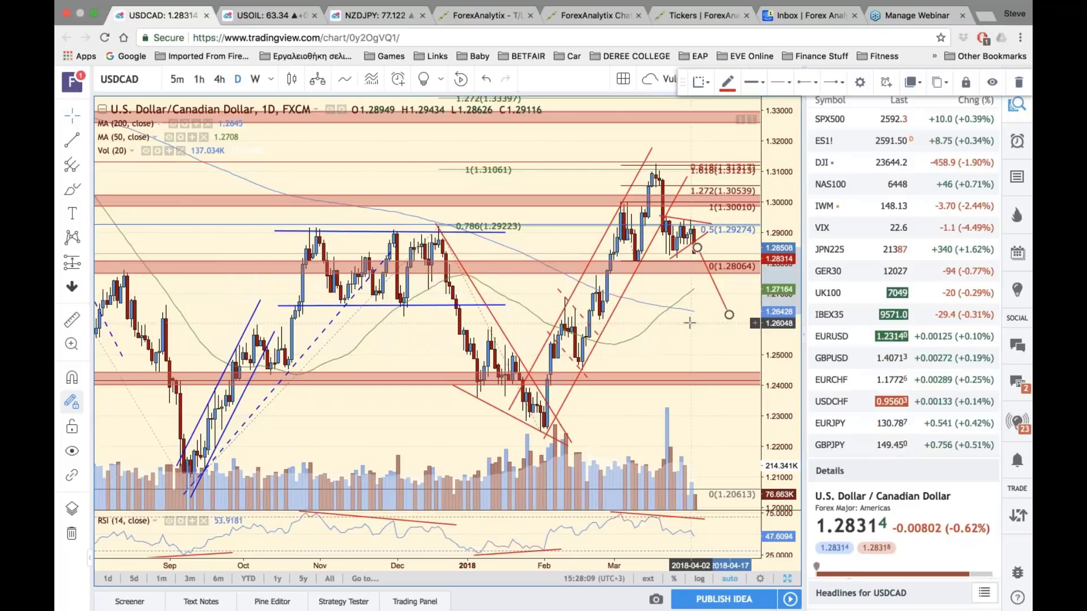
- Restore the six-chart grid, then maximize the AUDUSD daily pane
left_click(788, 582)
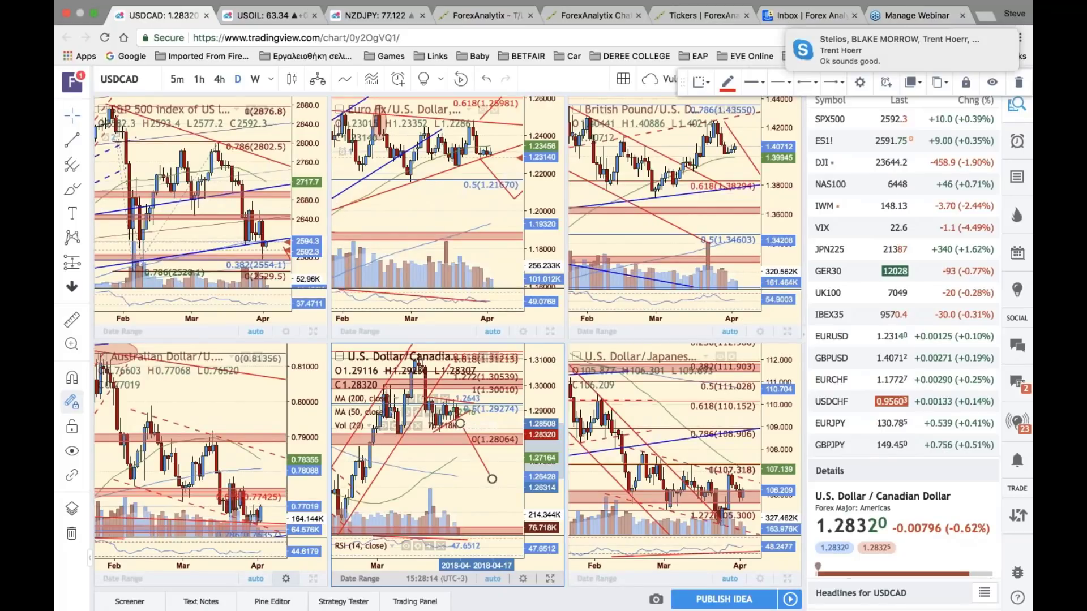
left_click(313, 579)
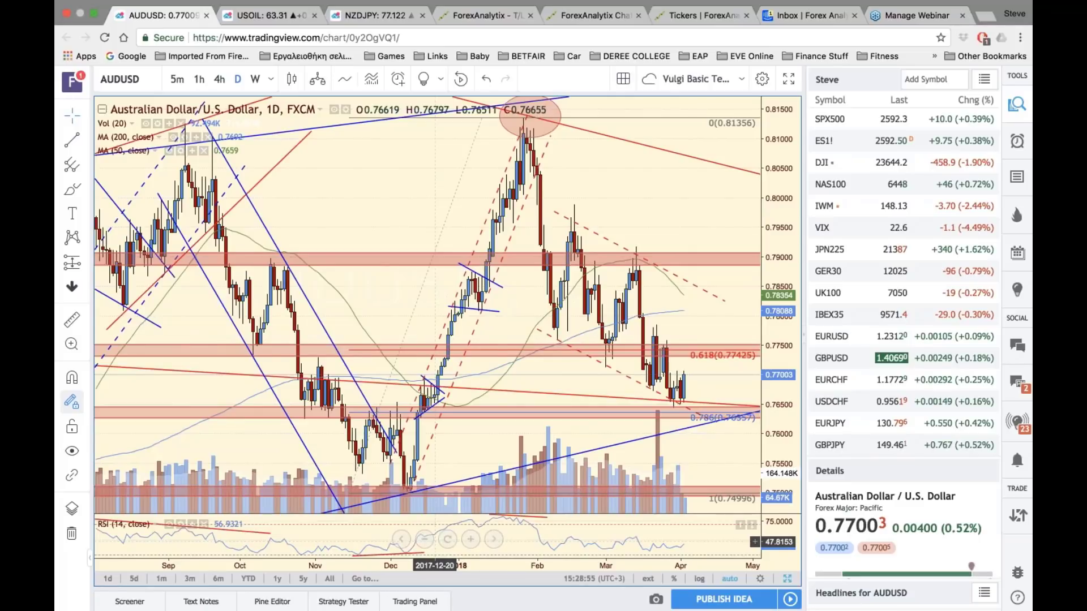
left_click(424, 539)
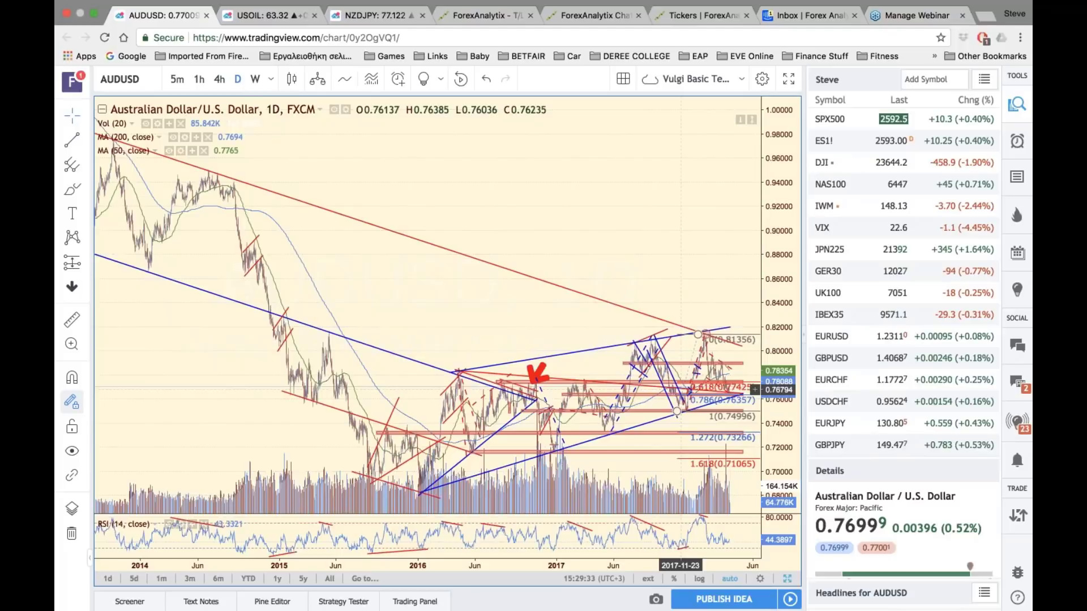
left_click(473, 540)
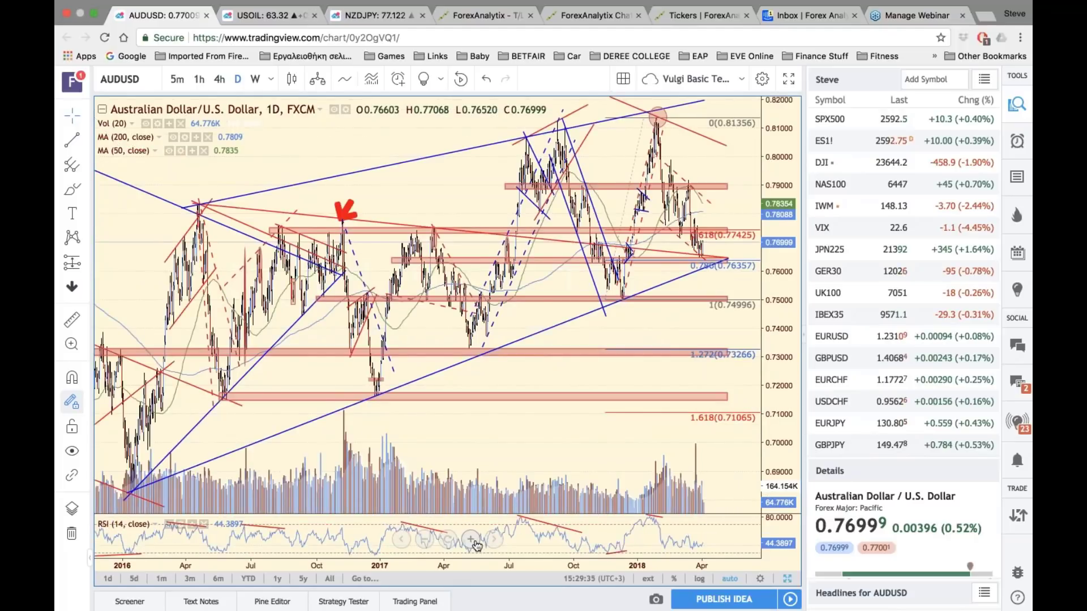
left_click(470, 539)
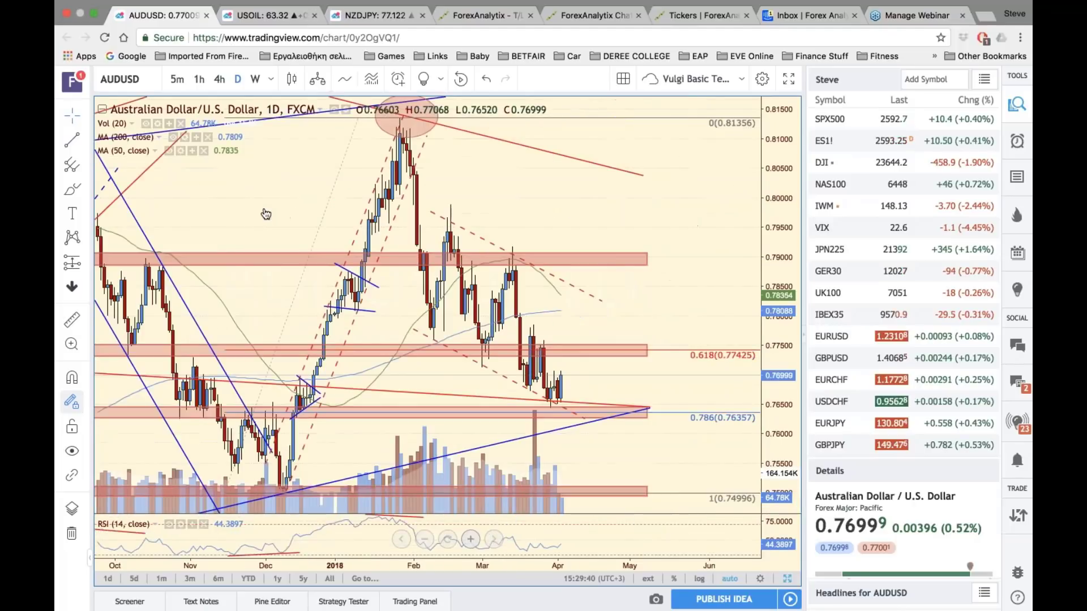
- Switch the chart symbol to NZDUSD
left_click(138, 78)
type("NZDUSD")
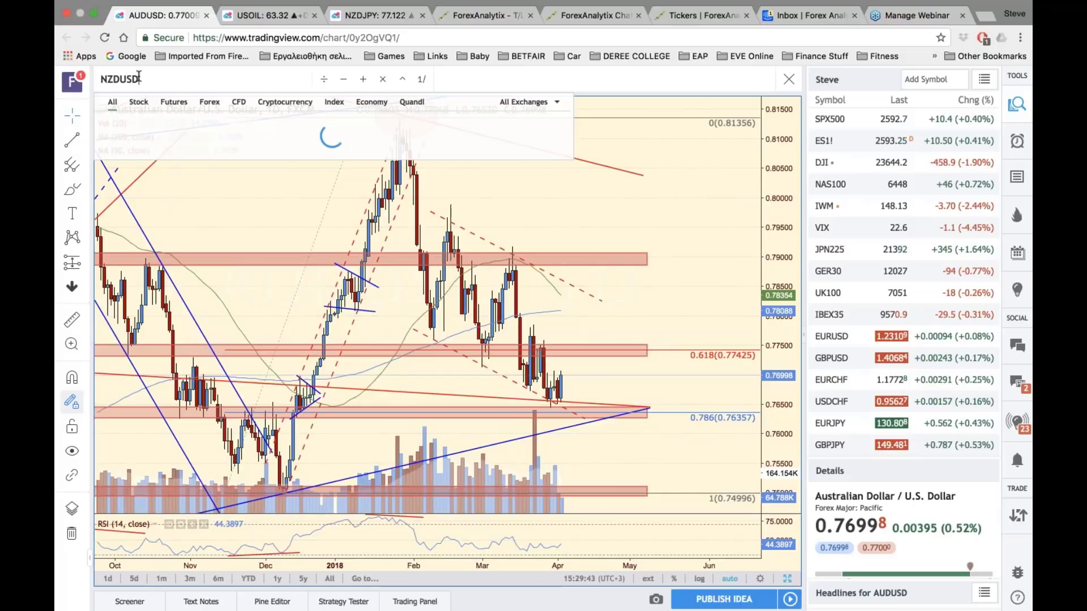
key("Return")
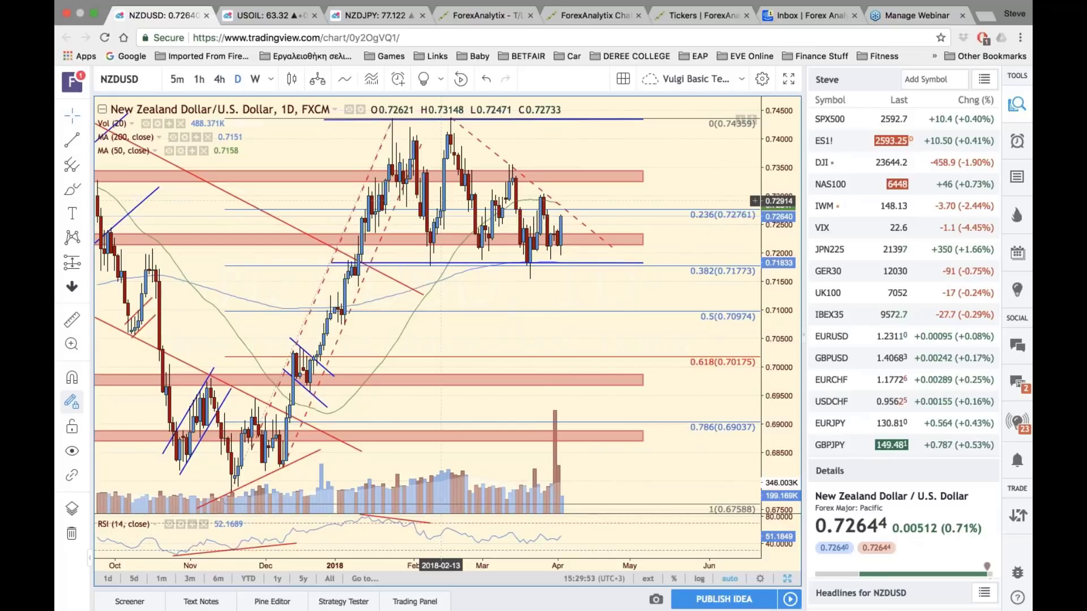
- Draw a red rising projection past the latest candles and scroll back to August
left_click(567, 197)
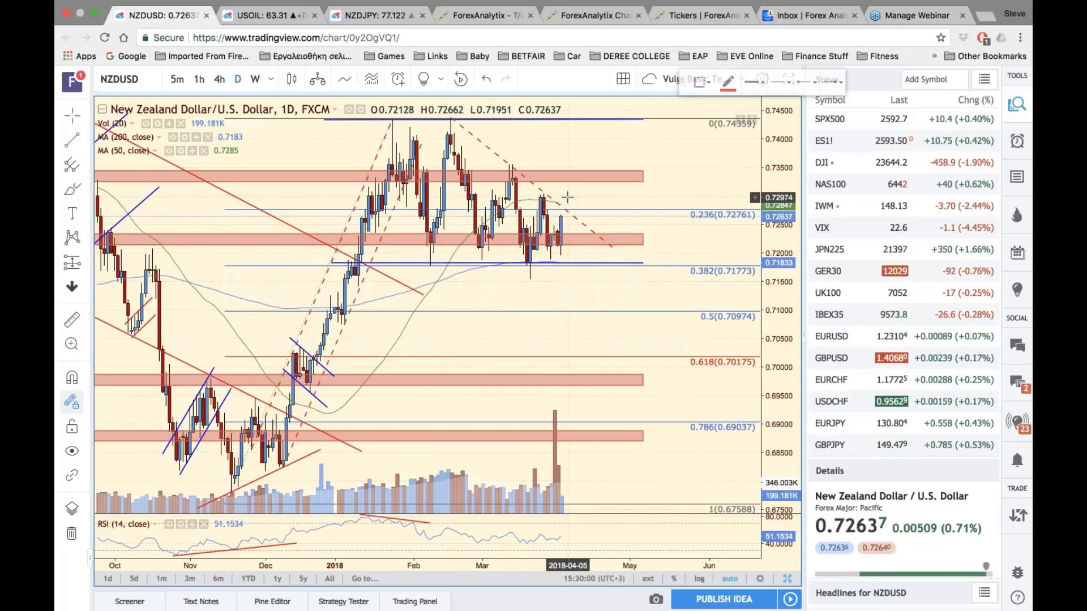
left_click(616, 241)
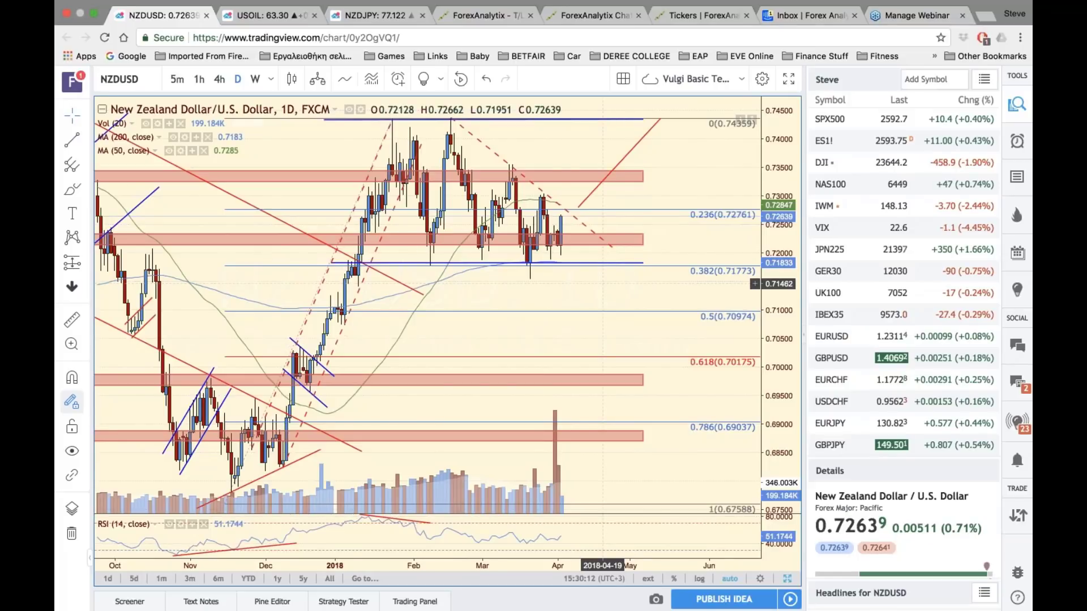
left_click_drag(603, 283, 764, 299)
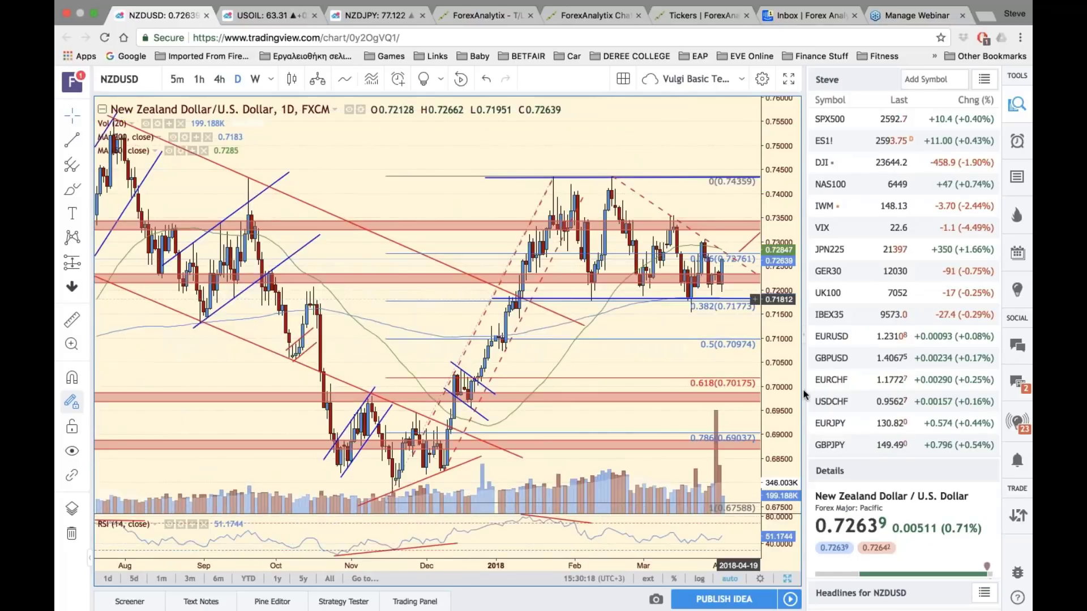
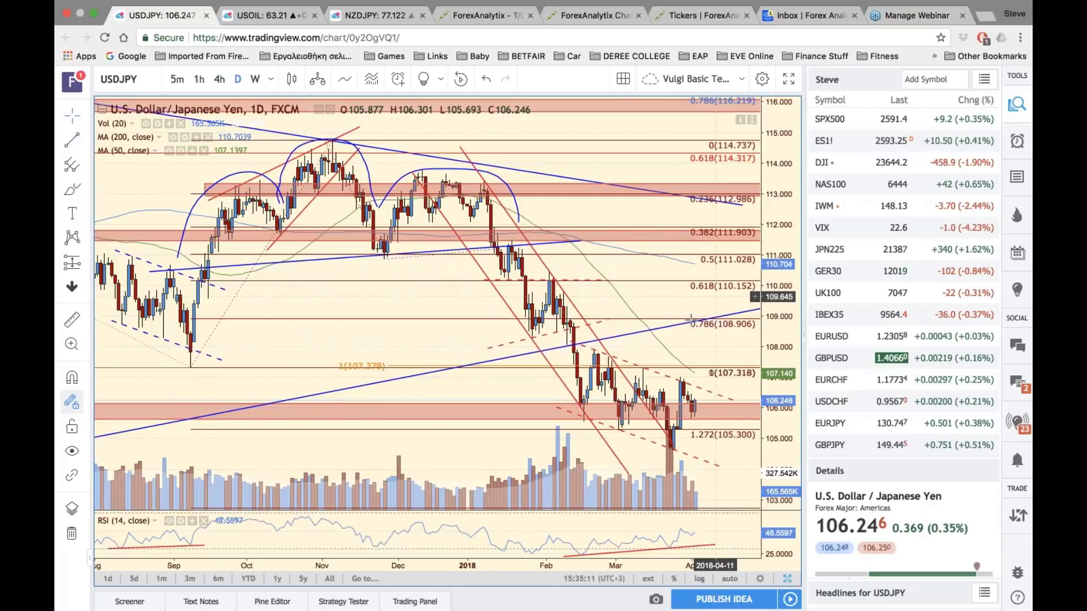
- Zoom the chart out to show about two years of price history
left_click(426, 539)
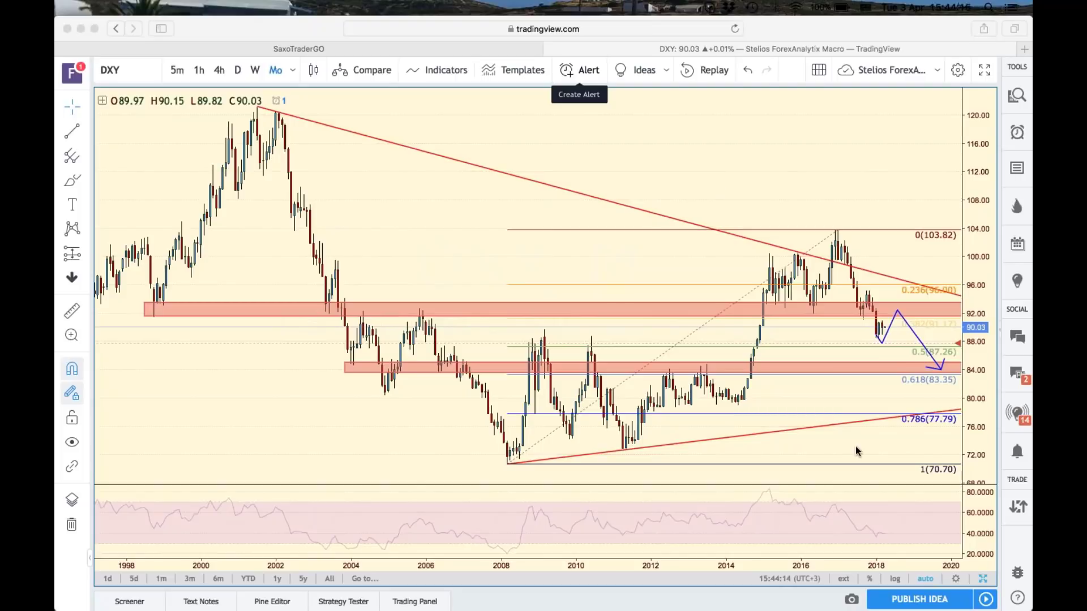
- Return to the multi-chart grid layout and make the top-left chart active
left_click(983, 581)
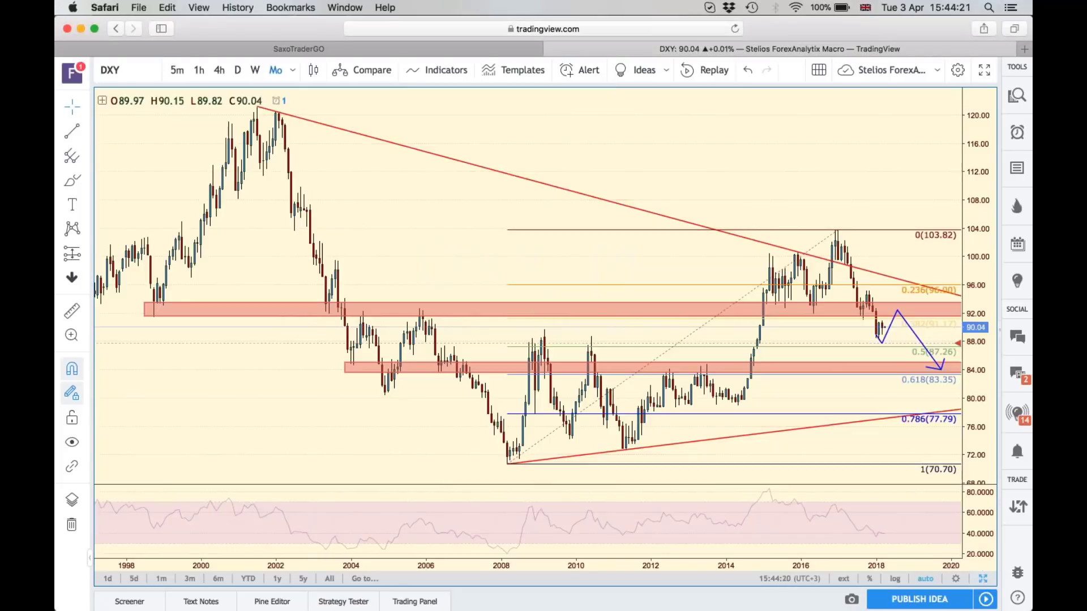
left_click(984, 579)
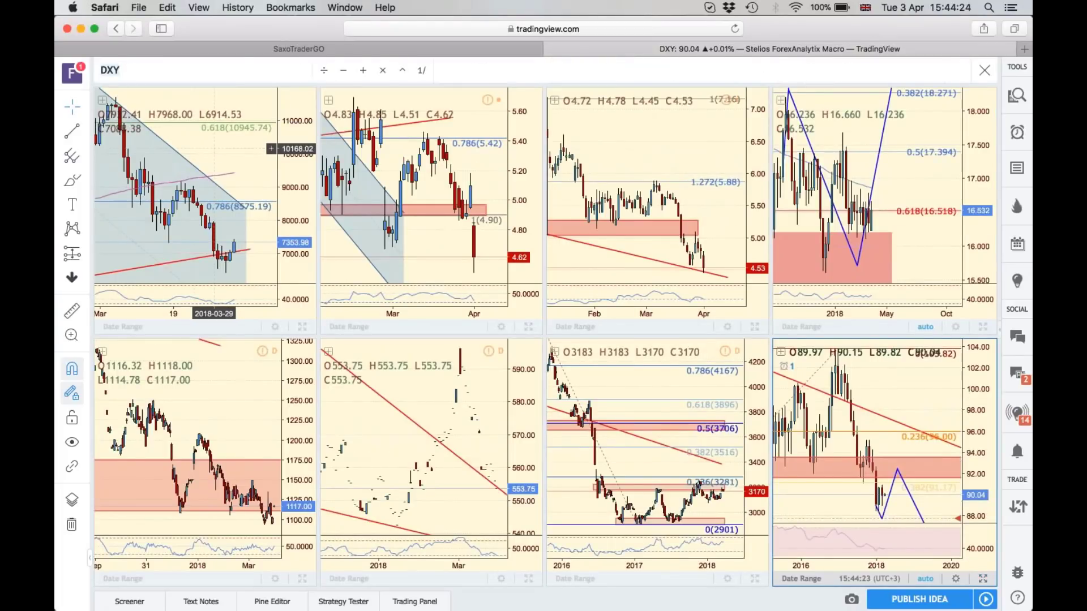
left_click(214, 148)
- Load USDNOK into the top-left chart, maximize it, and switch to weekly candles
left_click(121, 69)
type("u")
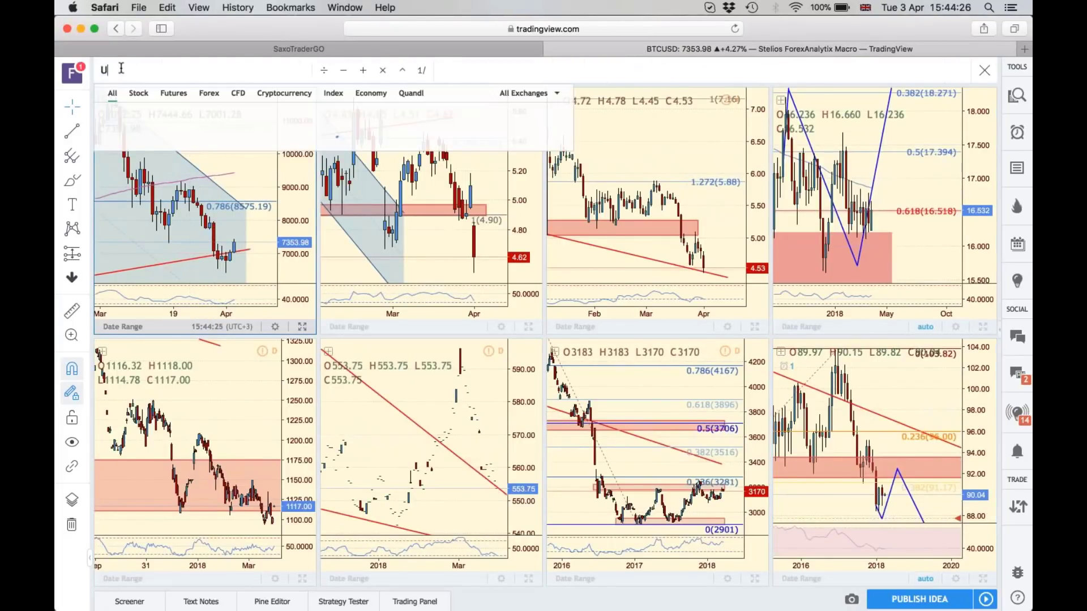
type("sdnok")
key("Return")
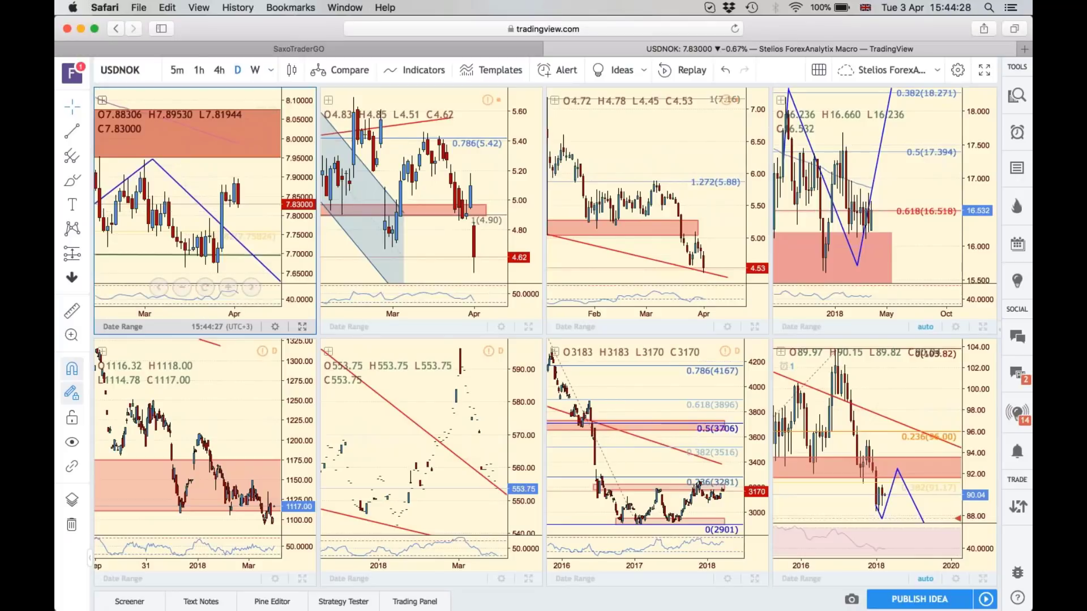
key("alt+Return")
left_click(253, 70)
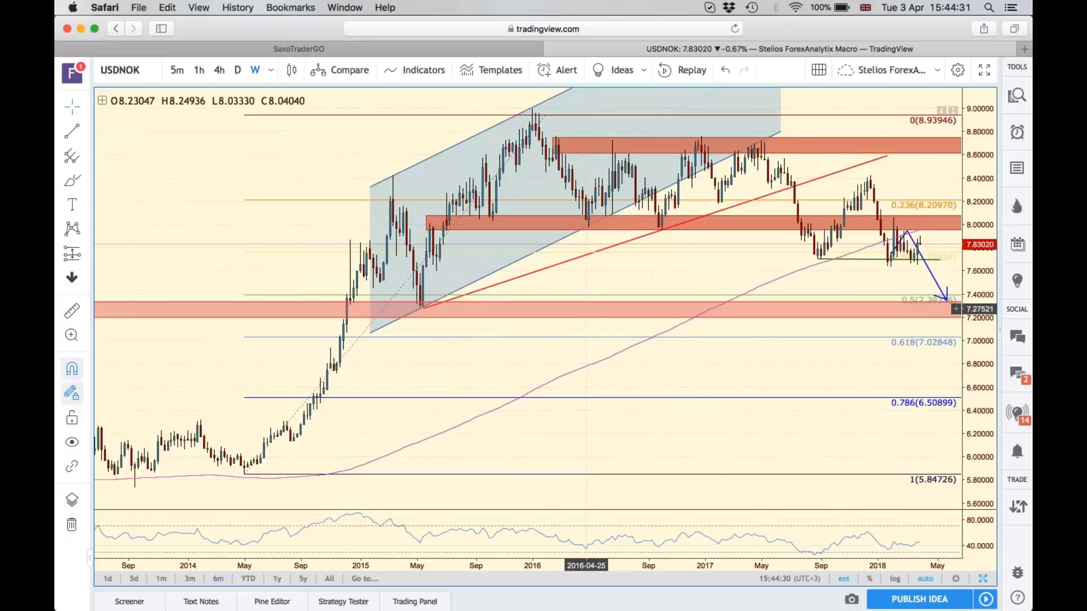
left_click_drag(674, 375, 647, 378)
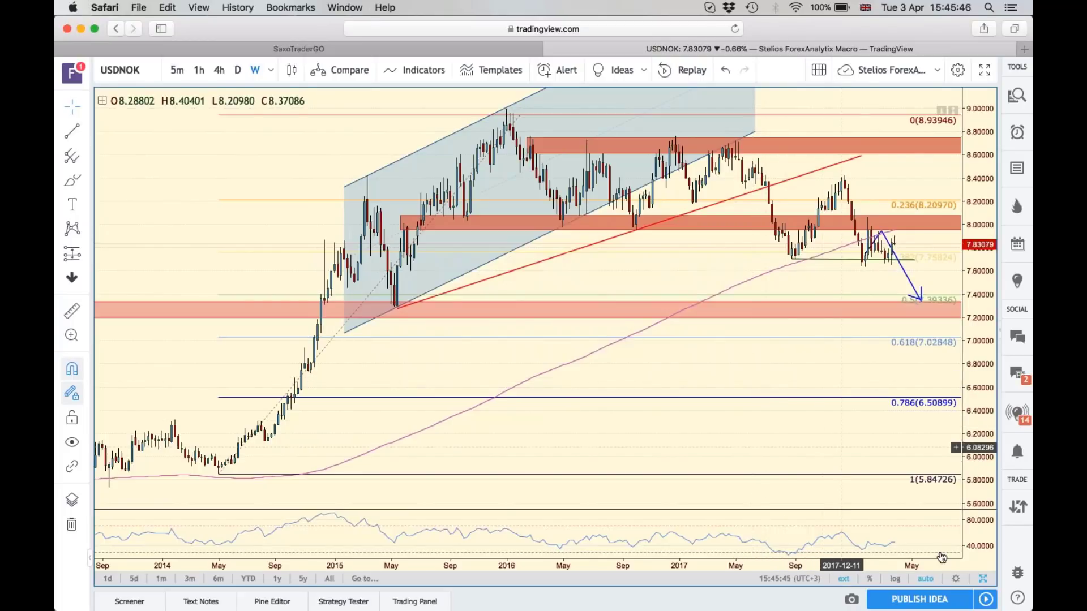
- Restore the eight-chart grid layout
left_click(985, 579)
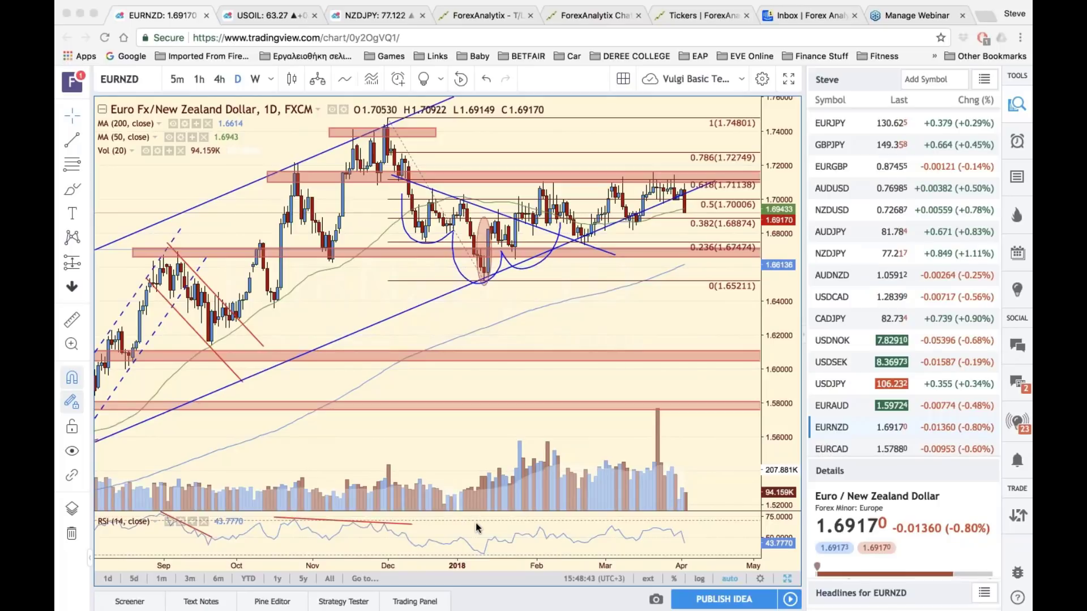
left_click(427, 540)
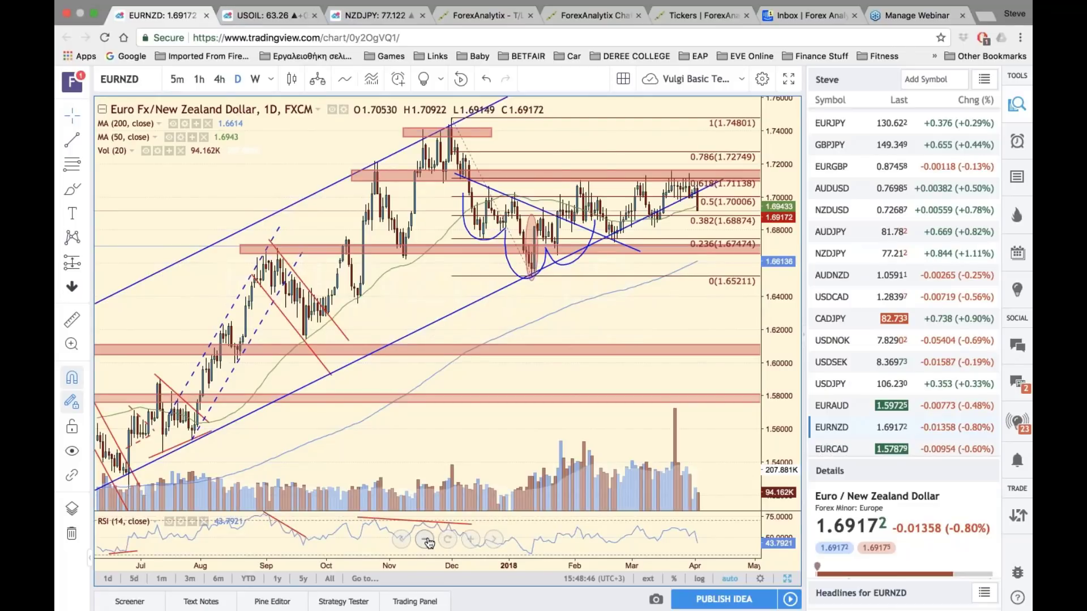
left_click(425, 540)
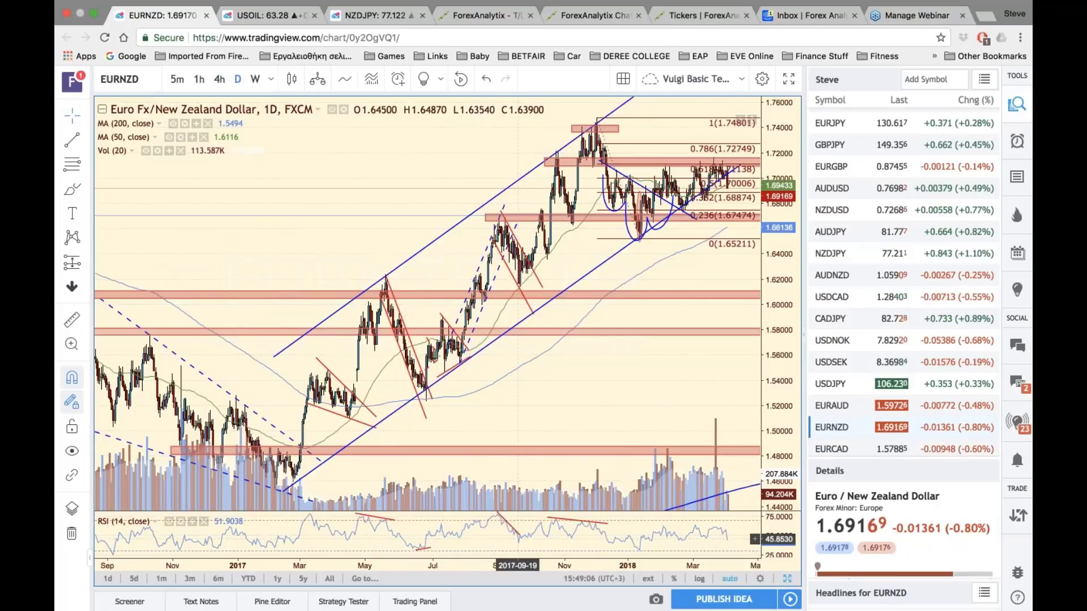
left_click(470, 540)
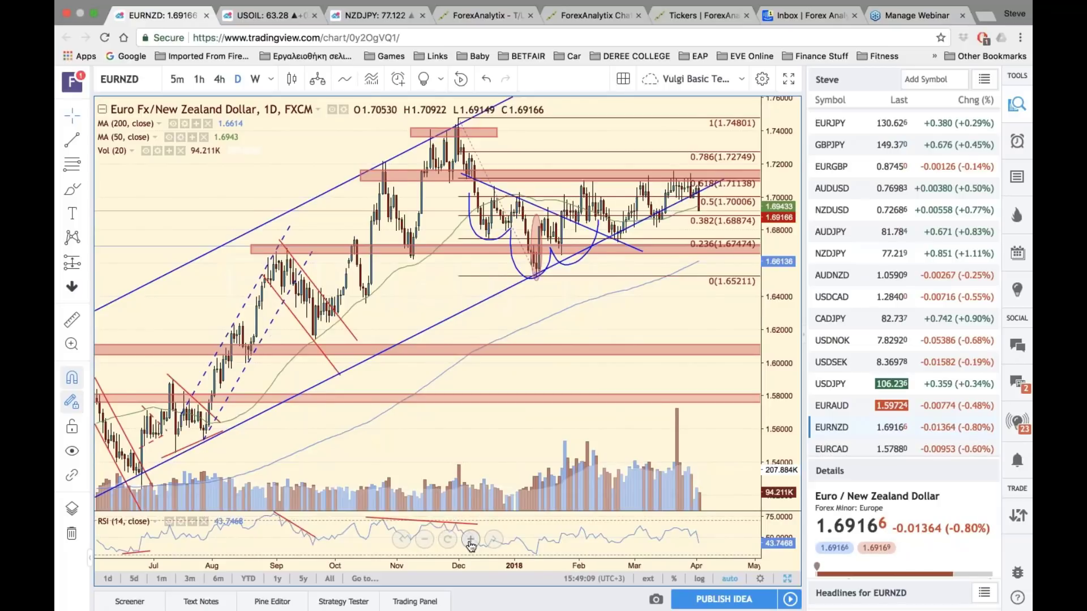
left_click(469, 540)
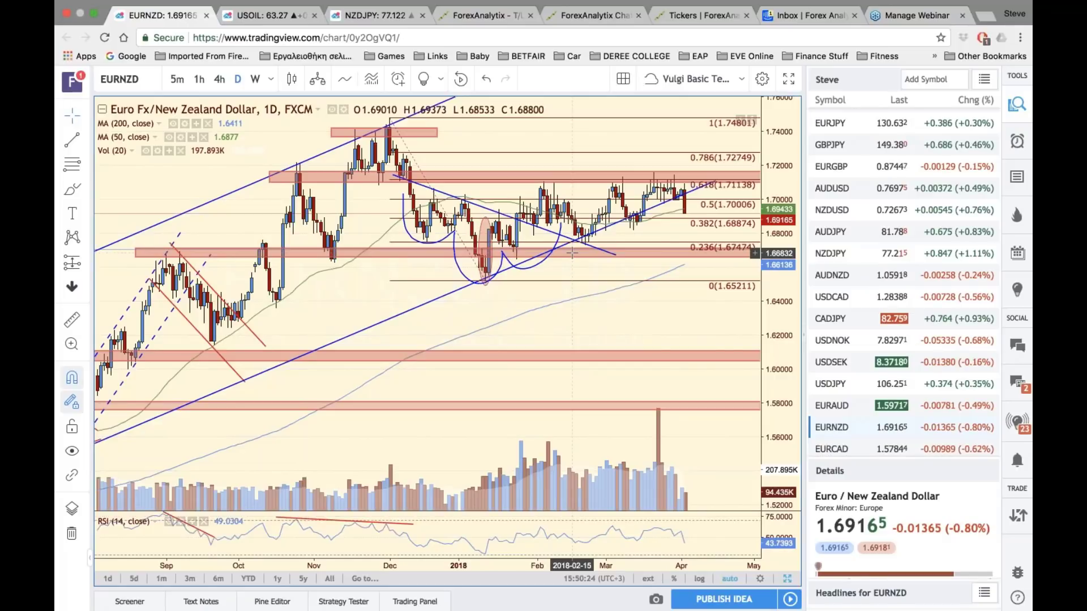
- Put the EURNZD chart's symbol into edit mode to change instruments
left_click(119, 79)
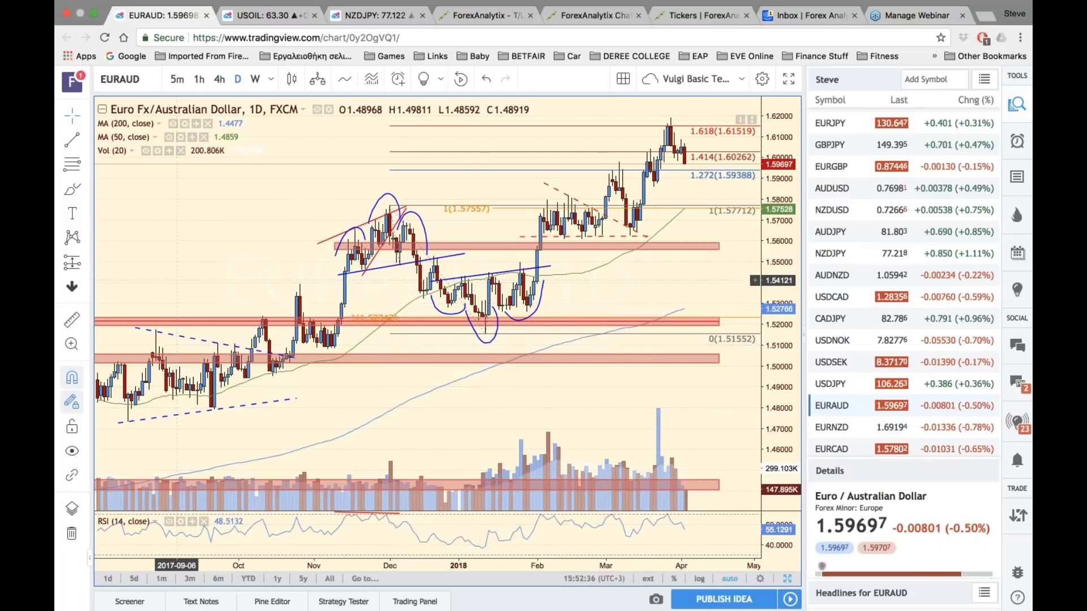
- Show all six charts, then maximize the GBPAUD chart to fill the view
left_click(787, 578)
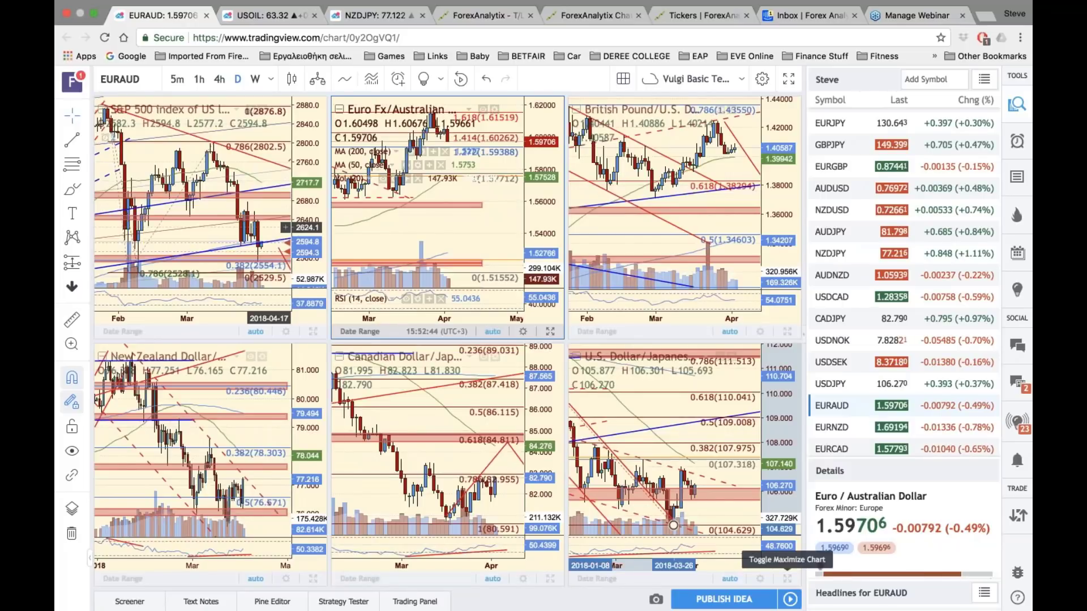
left_click(787, 578)
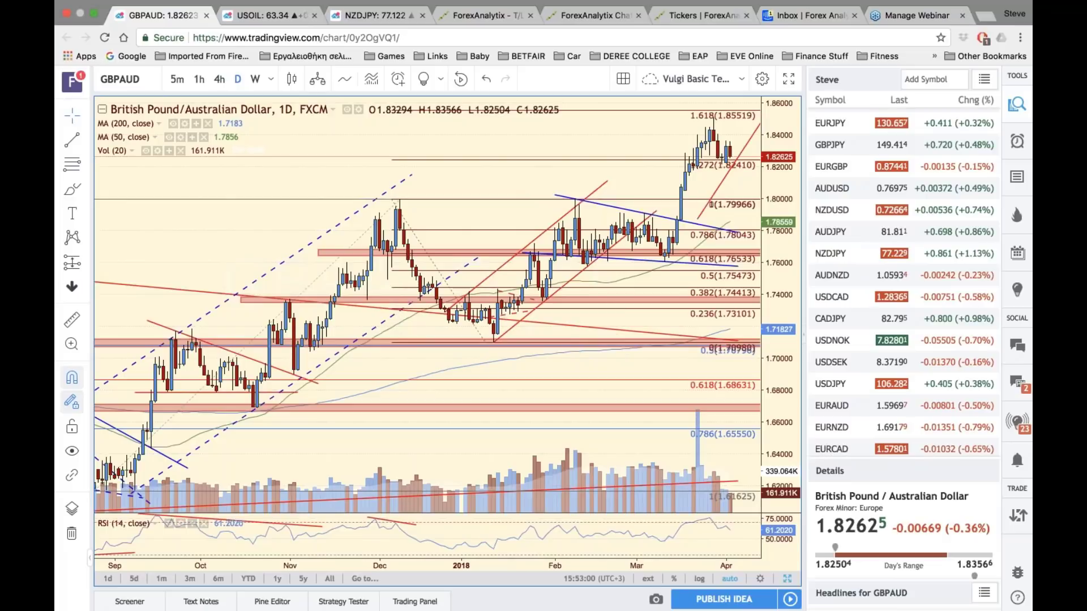
- Shift the GBPAUD chart toward recent dates and put its symbol into edit mode
left_click_drag(644, 150, 576, 150)
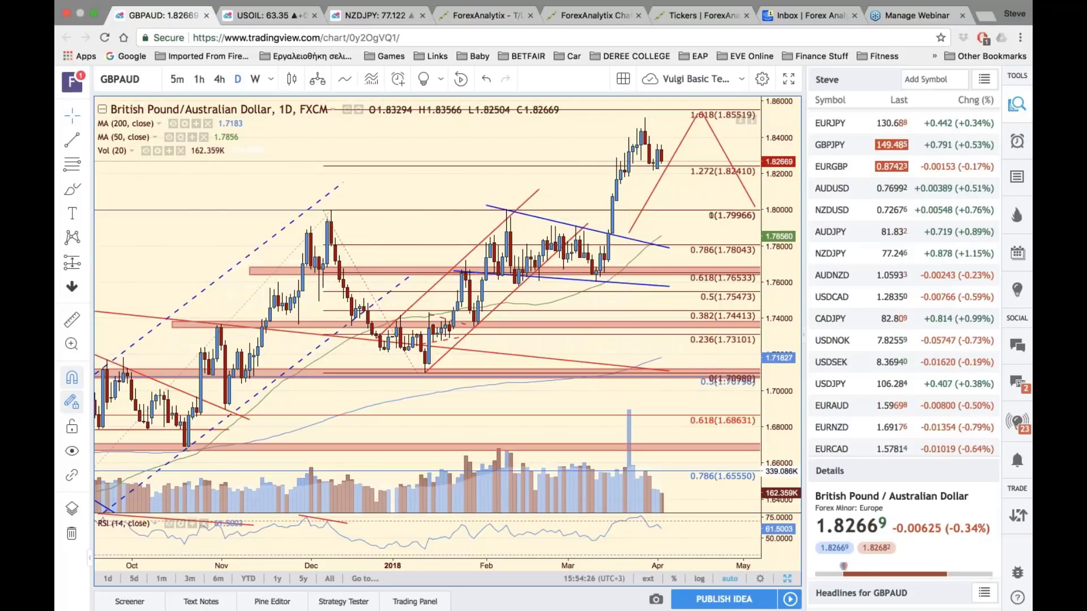
left_click(120, 79)
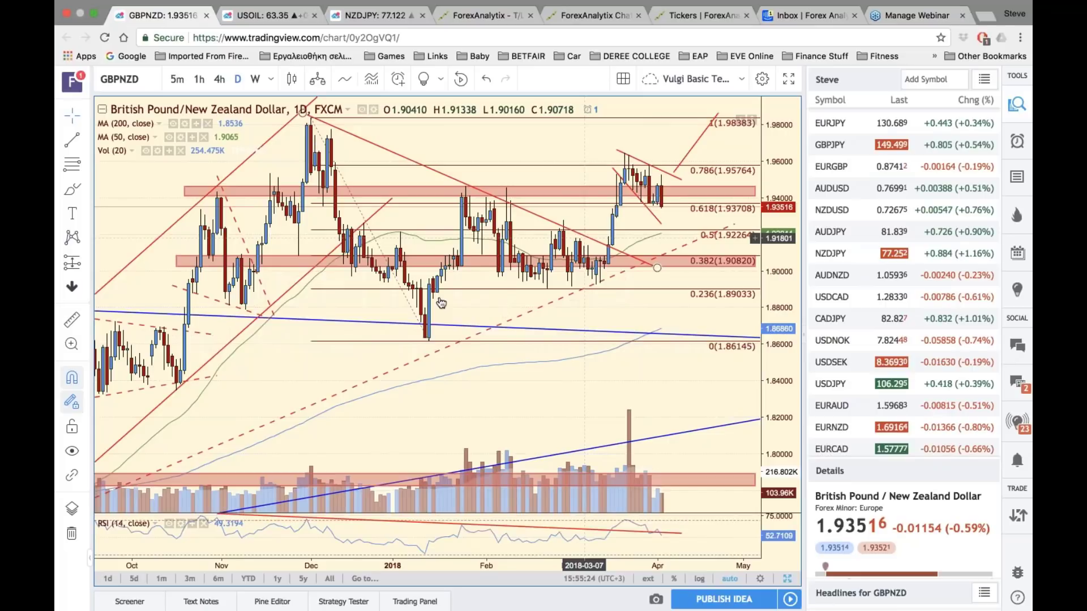
- Zoom the GBPNZD chart out to show a longer time span
mouse_move(429, 544)
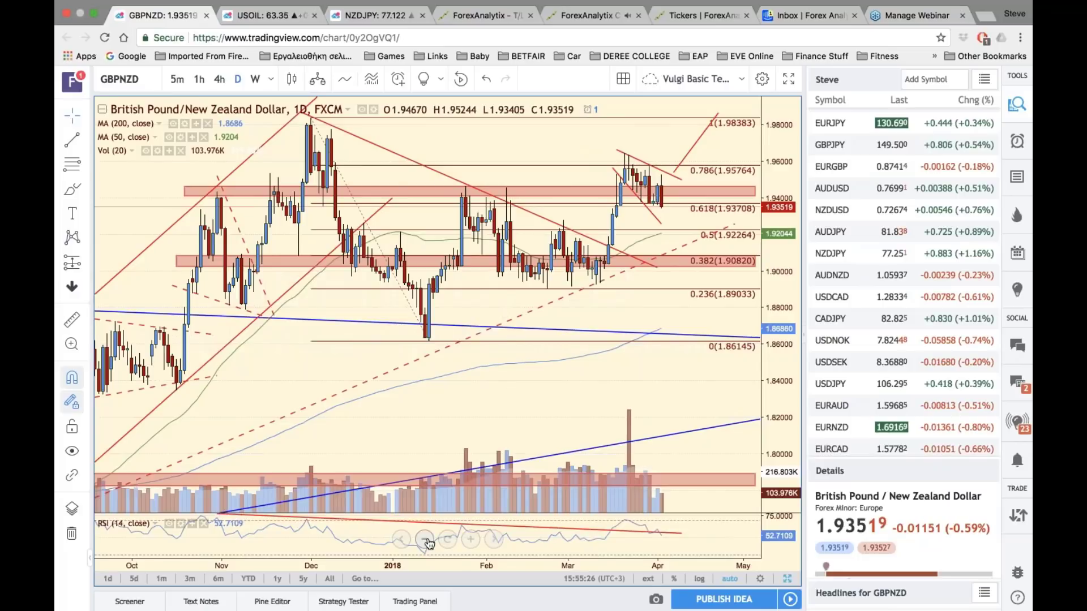
left_click(426, 540)
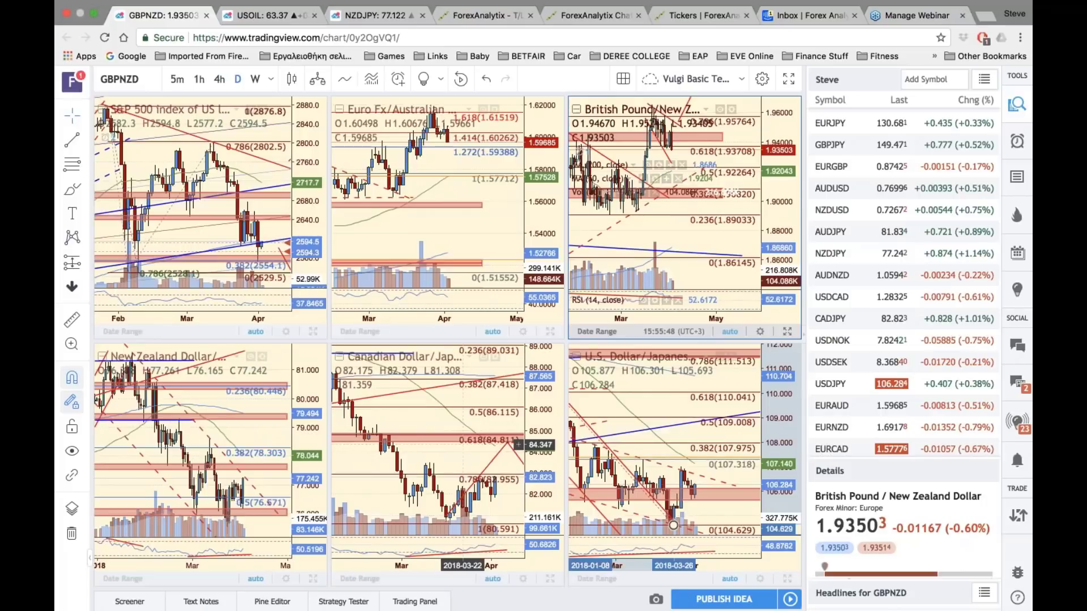
- Load USDNOK, then USDSEK into the bottom-middle chart, and edit the active chart's symbol
left_click(841, 341)
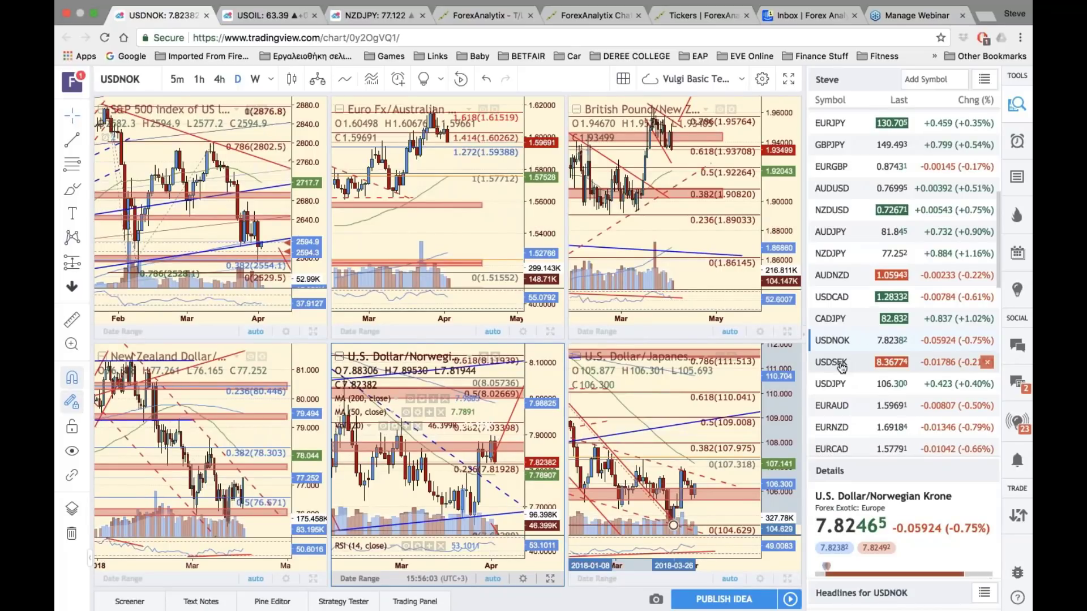
left_click(842, 367)
left_click(738, 229)
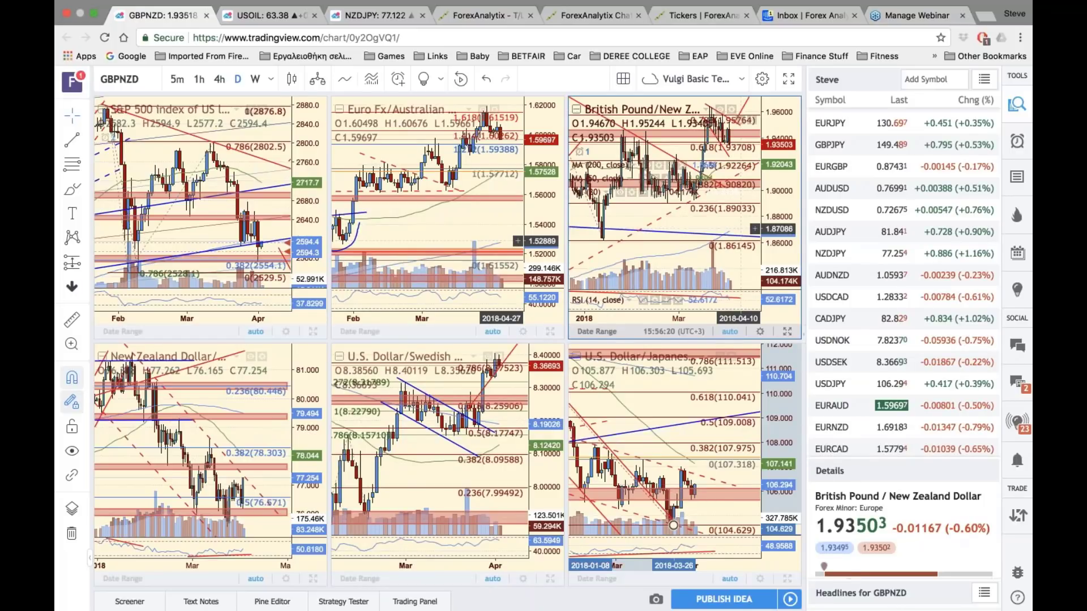
left_click(149, 76)
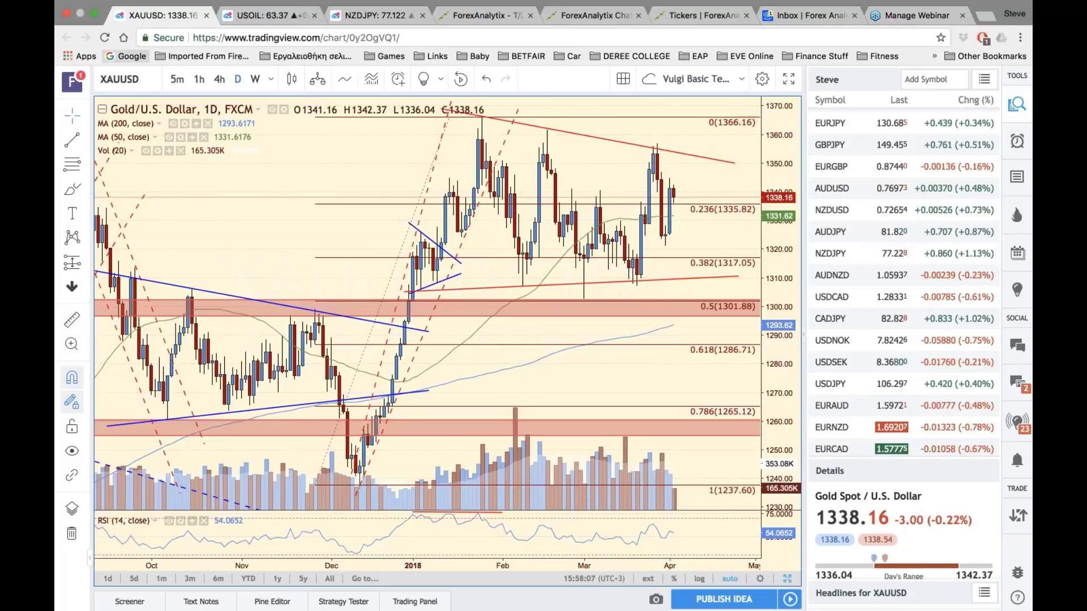
- Enter USOIL as the chart symbol to load WTI crude oil
type("USOIL")
key("Return")
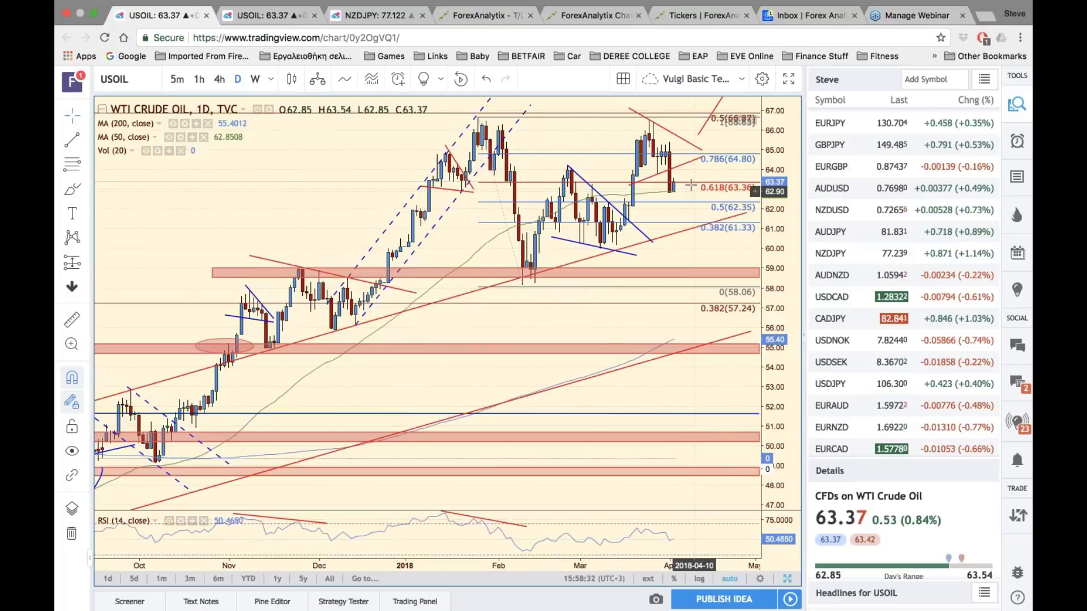
- Select the red trendline near the 0.786 level, then zoom the USOIL chart out
left_click(684, 165)
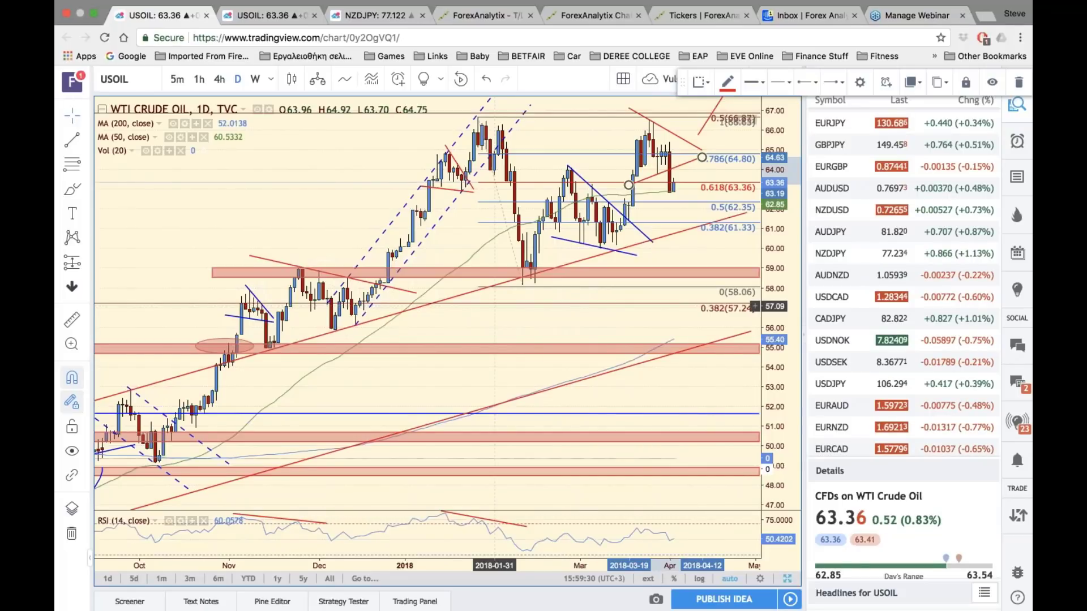
left_click(429, 541)
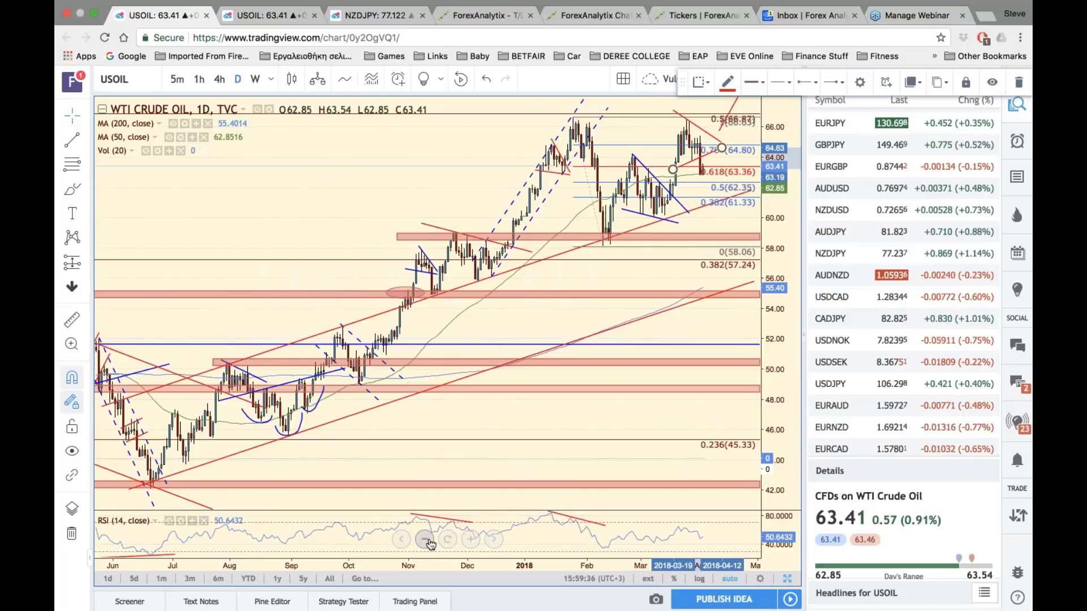
- Zoom the TradingView chart out toward May, then bring NetDania ChartStation's nine-chart window forward
left_click(429, 540)
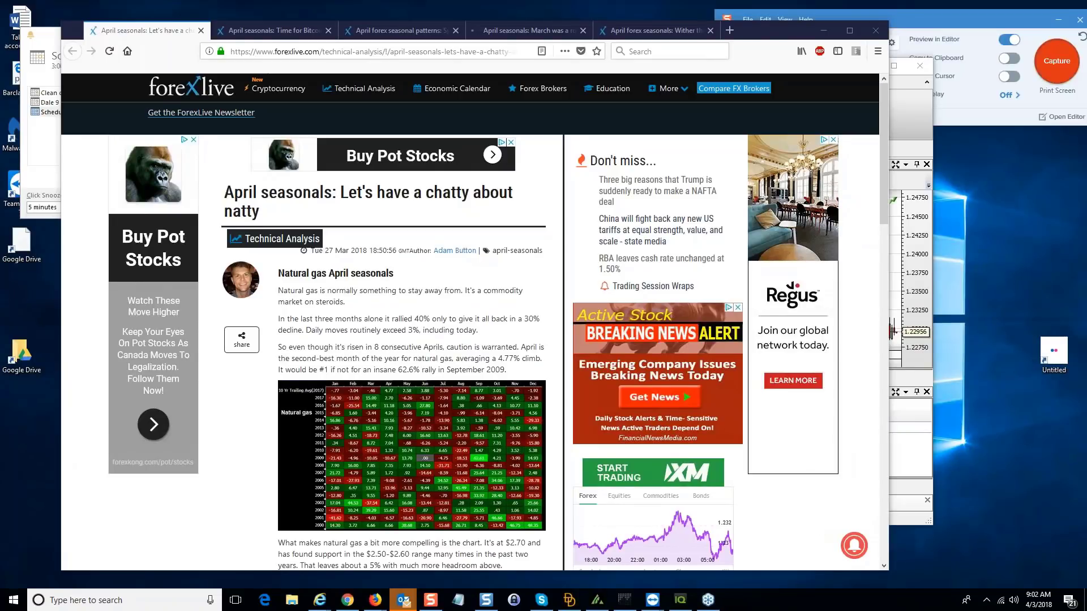
left_click(625, 600)
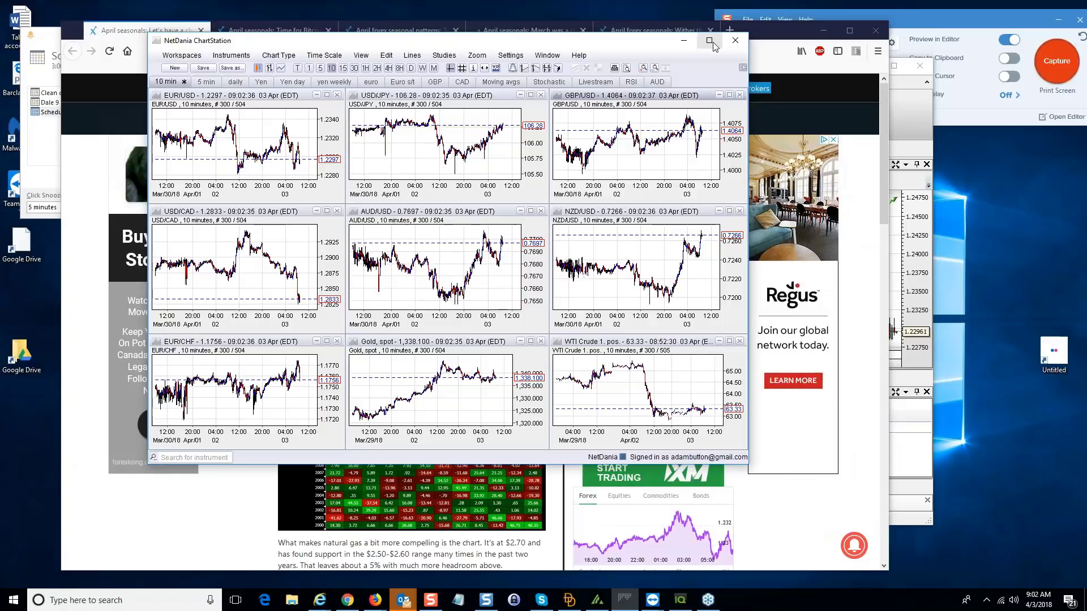
- Maximize ChartStation and the AUD/USD pane, and switch AUD/USD to daily candles
left_click(709, 40)
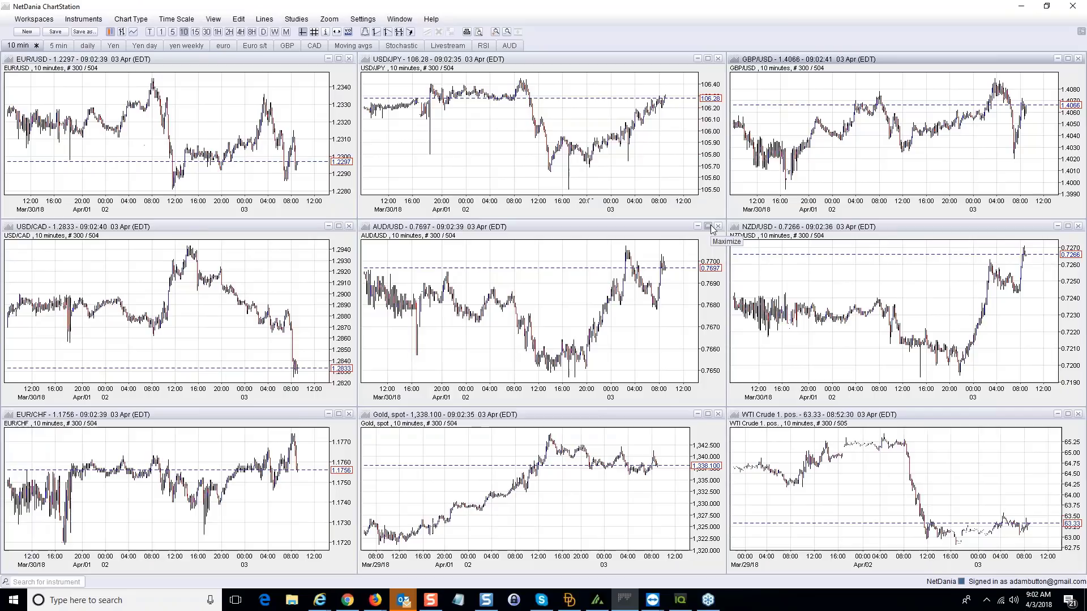
double_click(430, 227)
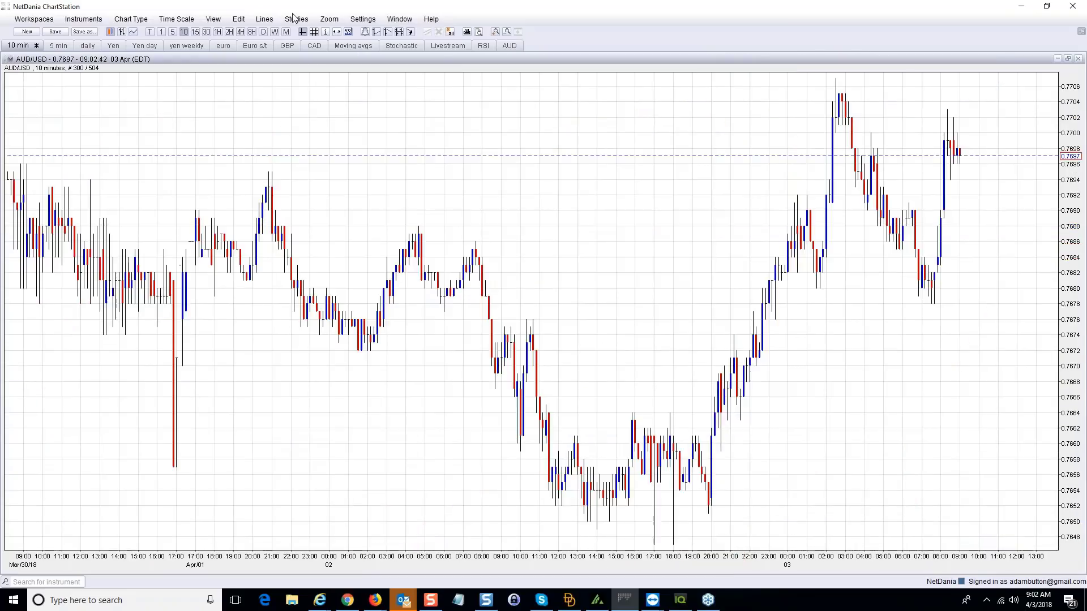
left_click(264, 33)
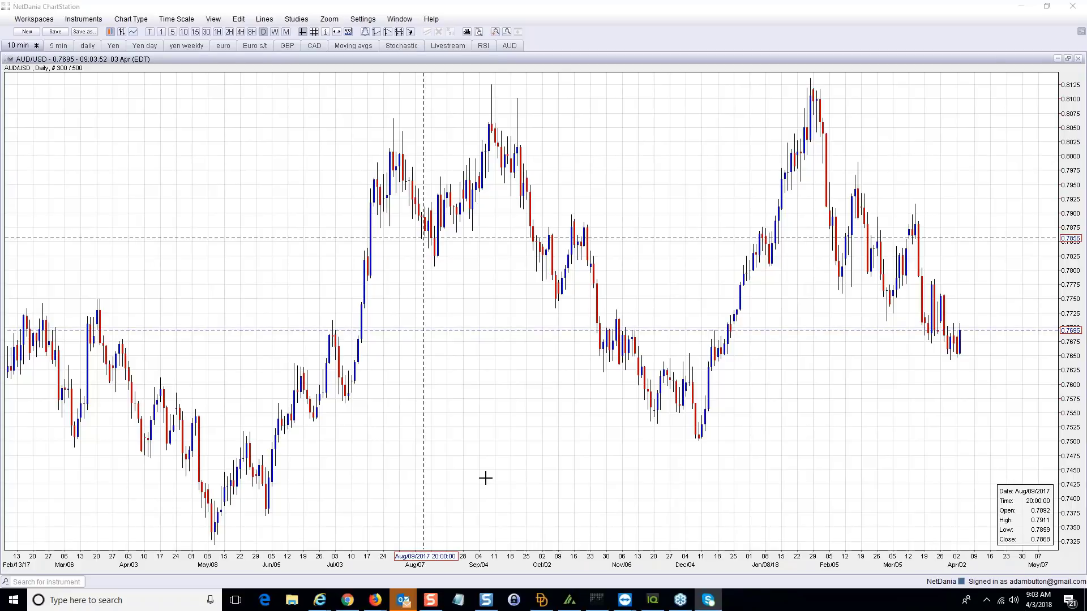
mouse_move(374, 603)
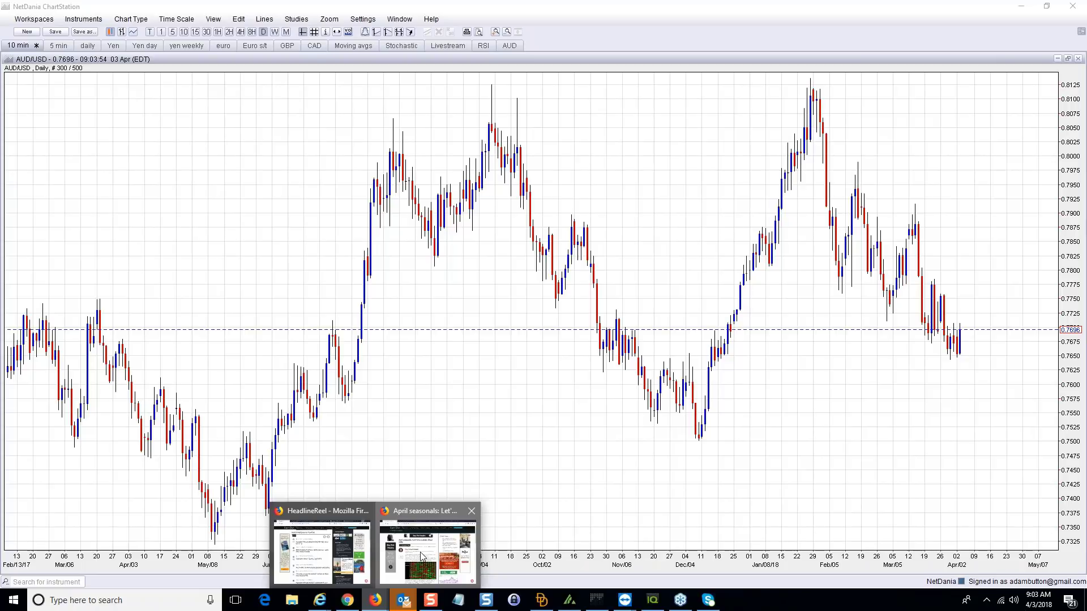
left_click(421, 557)
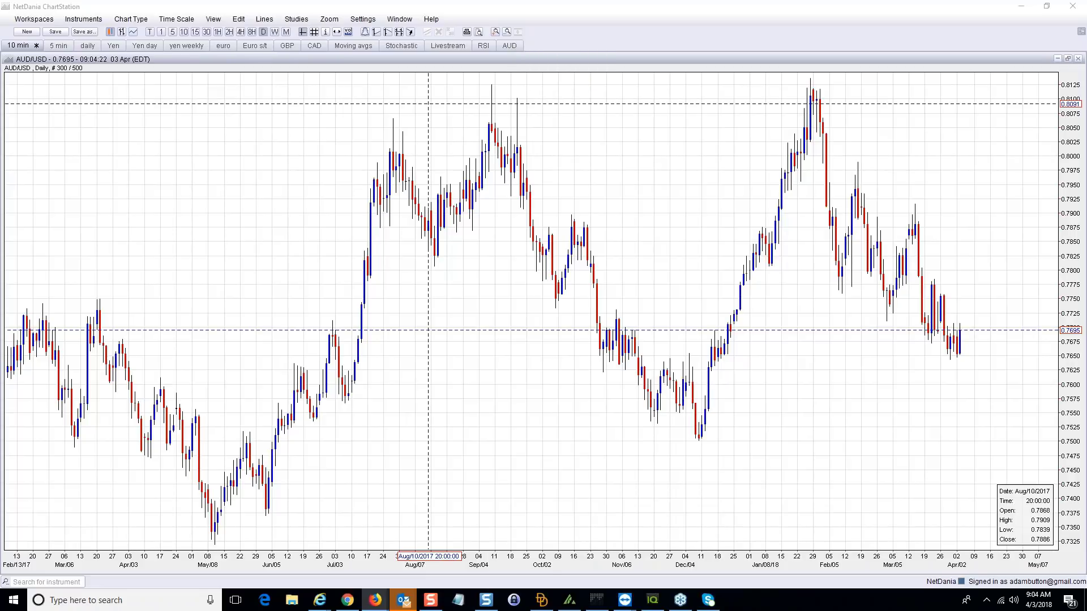
- Switch to the Firefox window with the ForexLive 'April forex seasonal patterns' article
key("alt+Tab")
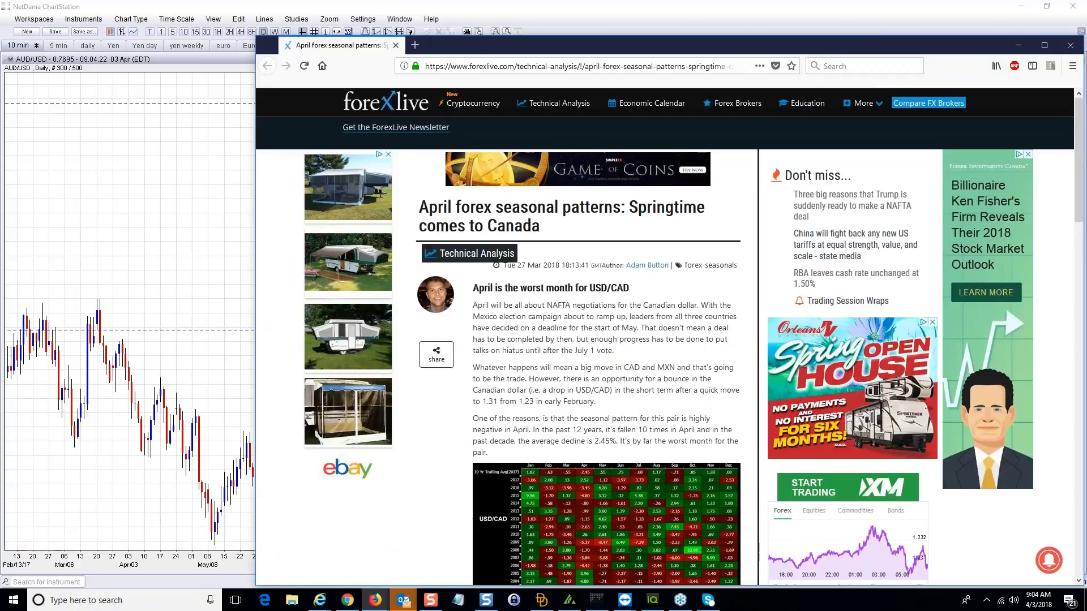
- Maximize the Firefox window and enlarge the USD/CAD monthly seasonal returns table image
left_click_drag(929, 40, 915, 40)
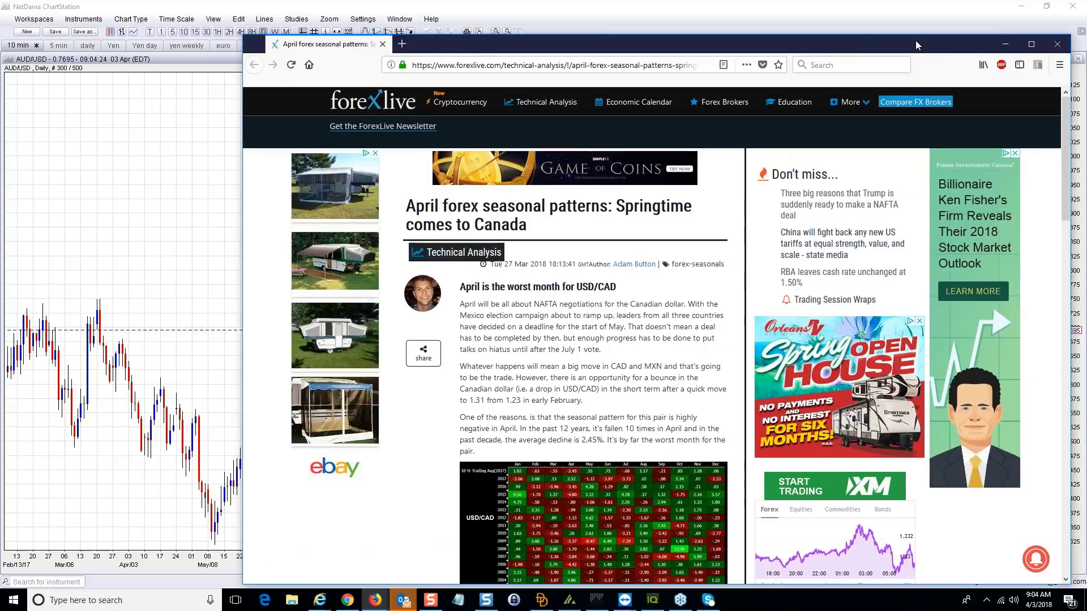
double_click(916, 40)
left_click(465, 521)
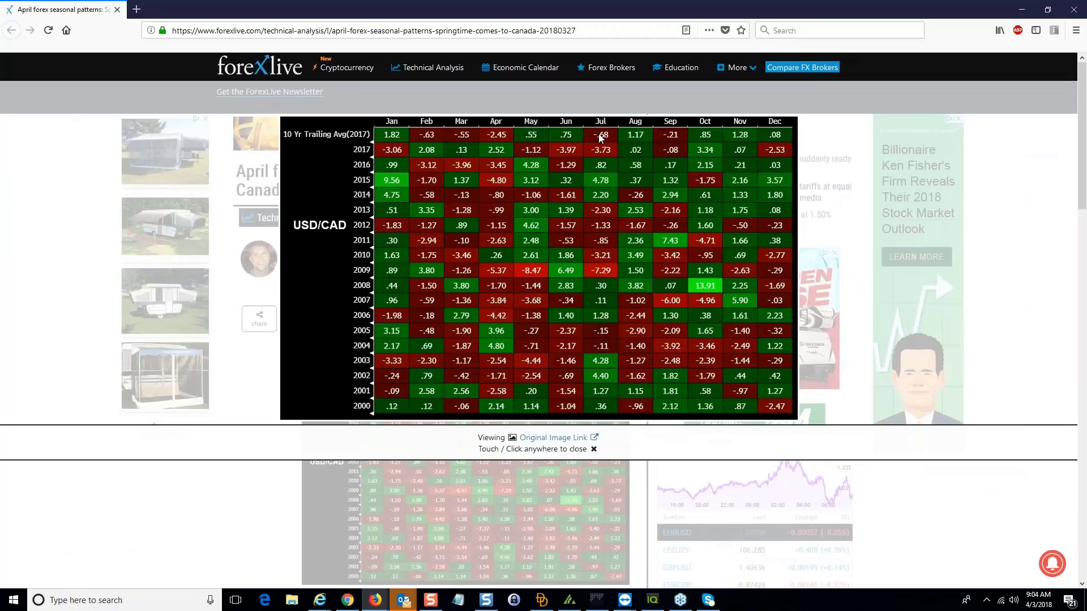
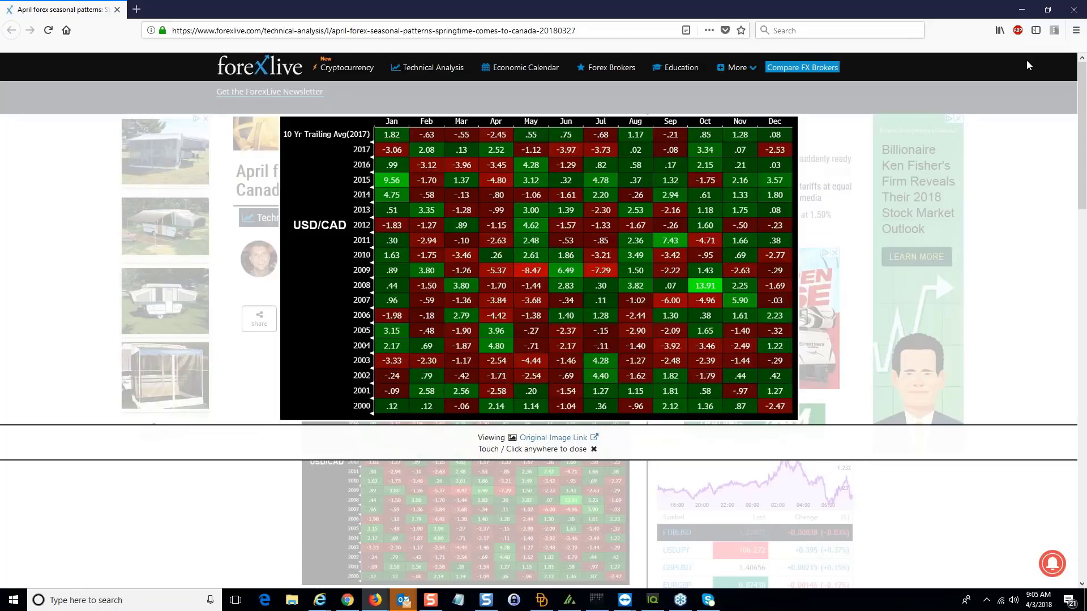
- Check the NetDania AUD/USD chart behind Firefox, then return to the dollar seasonals article
left_click(1019, 14)
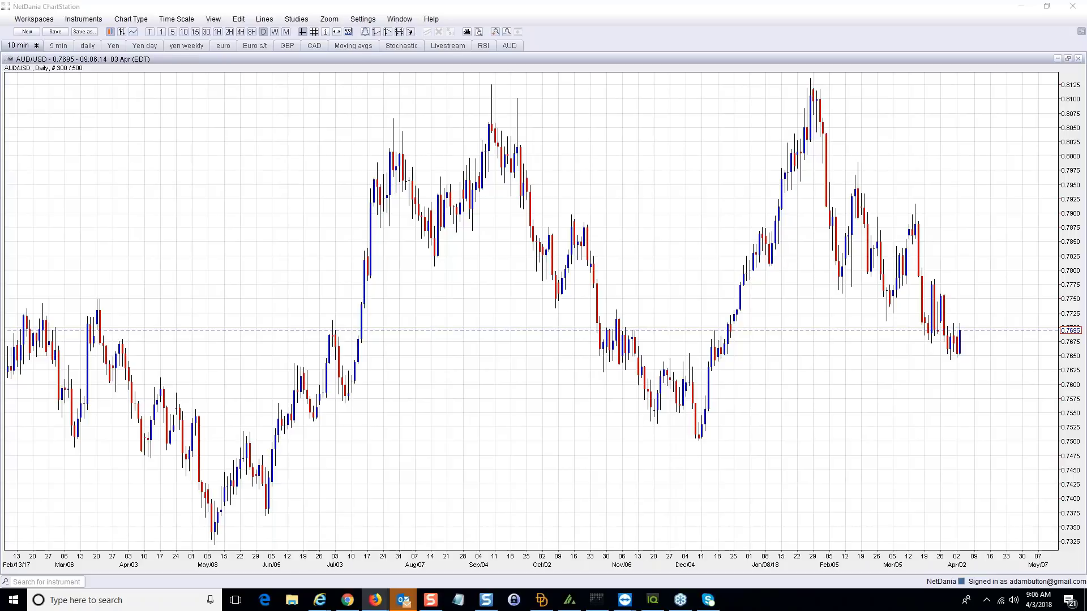
left_click(461, 46)
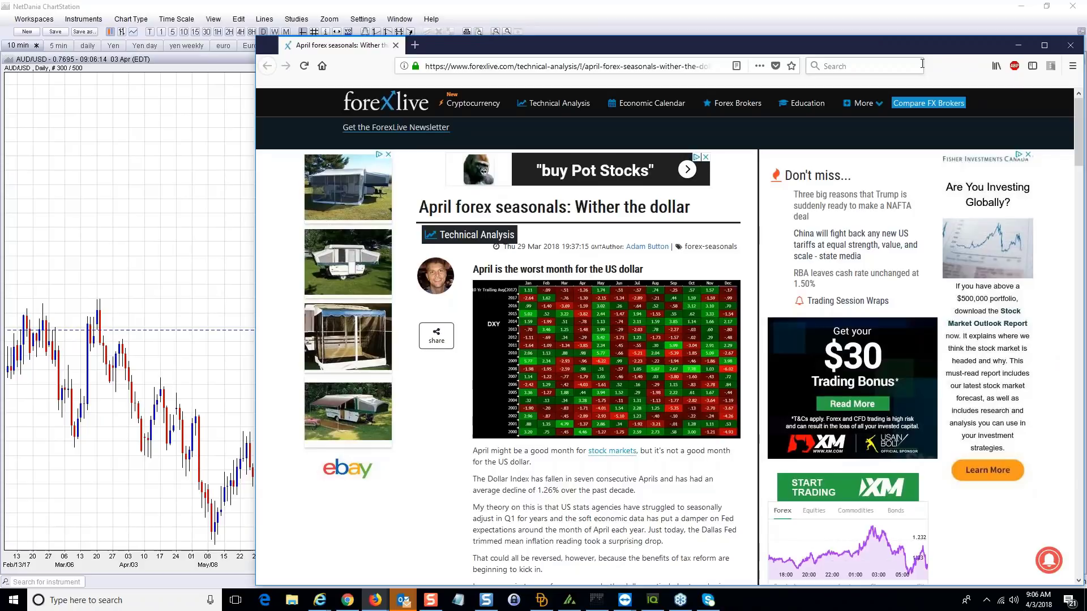
- View the DXY monthly seasonal table enlarged in a full-screen browser, then minimize Firefox
left_click(1045, 45)
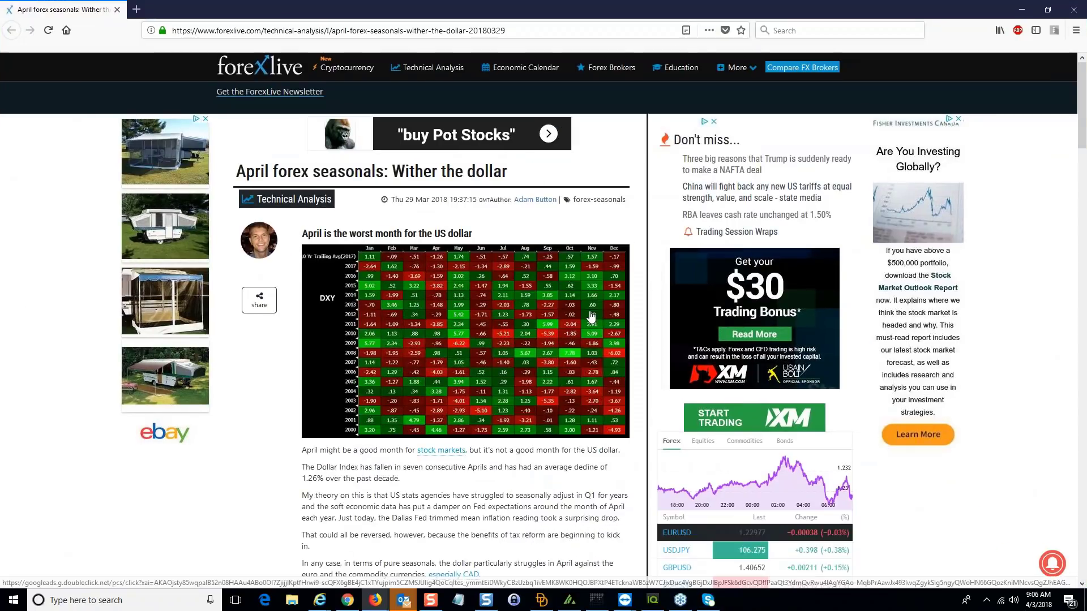
left_click(591, 315)
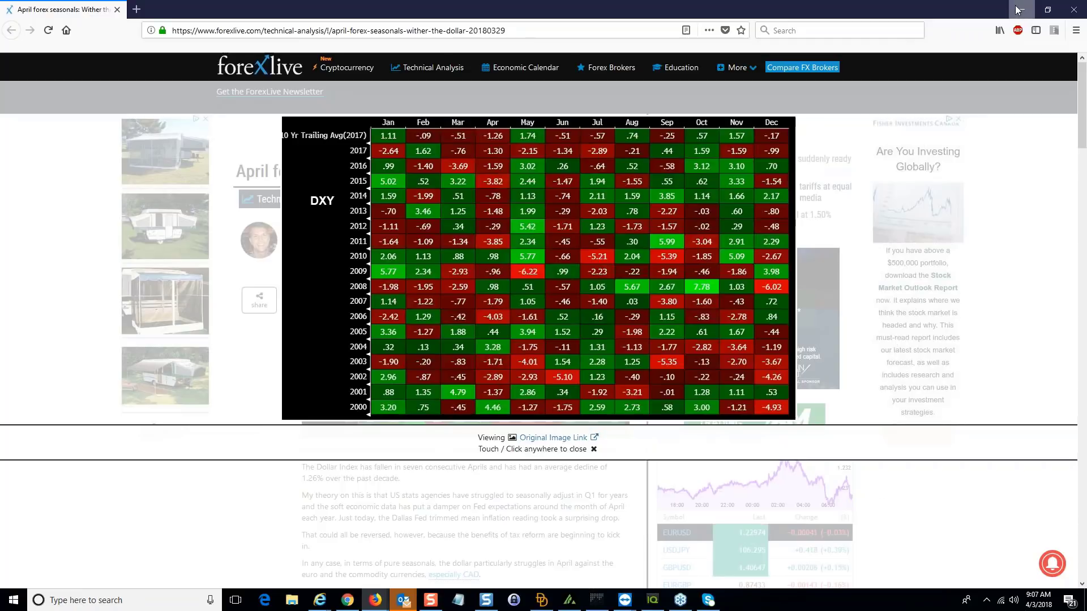
left_click(1017, 10)
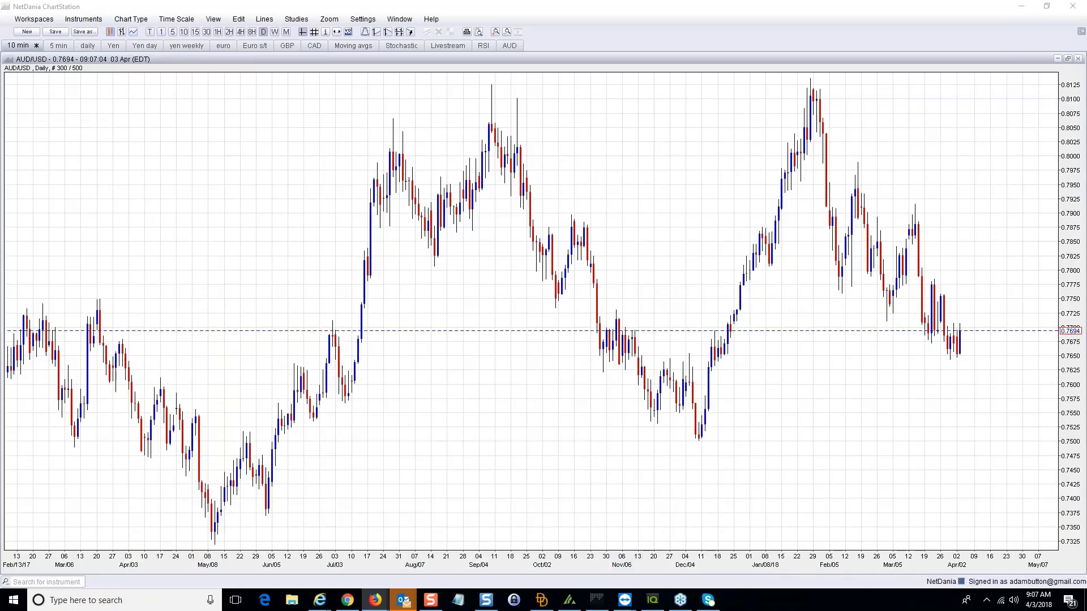
- Restore AUD/USD to the grid, then maximize the USD/CAD chart on daily candles
left_click(1067, 59)
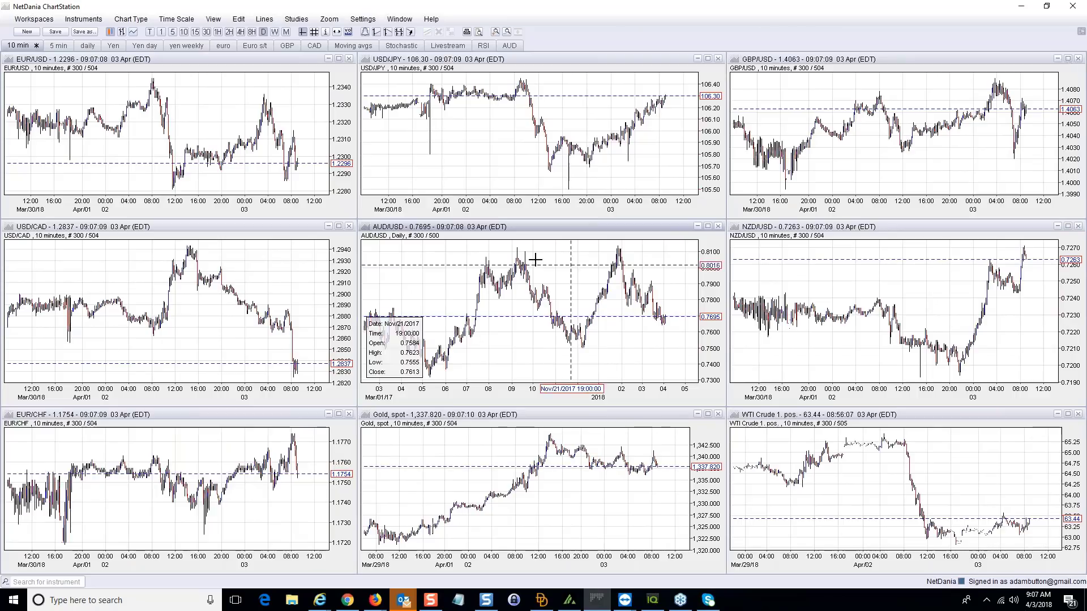
left_click(339, 226)
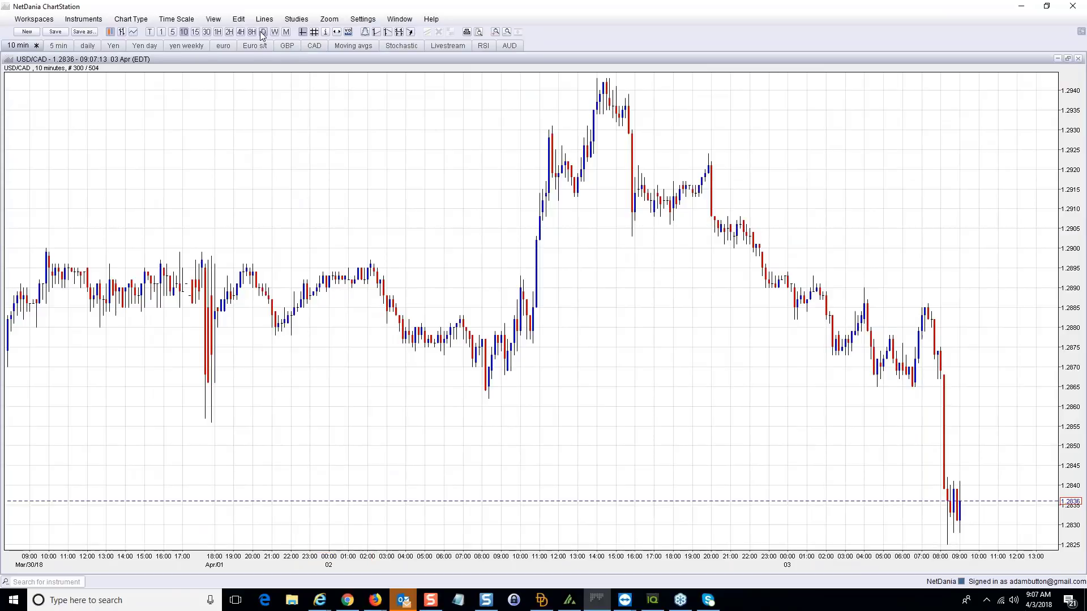
left_click(264, 31)
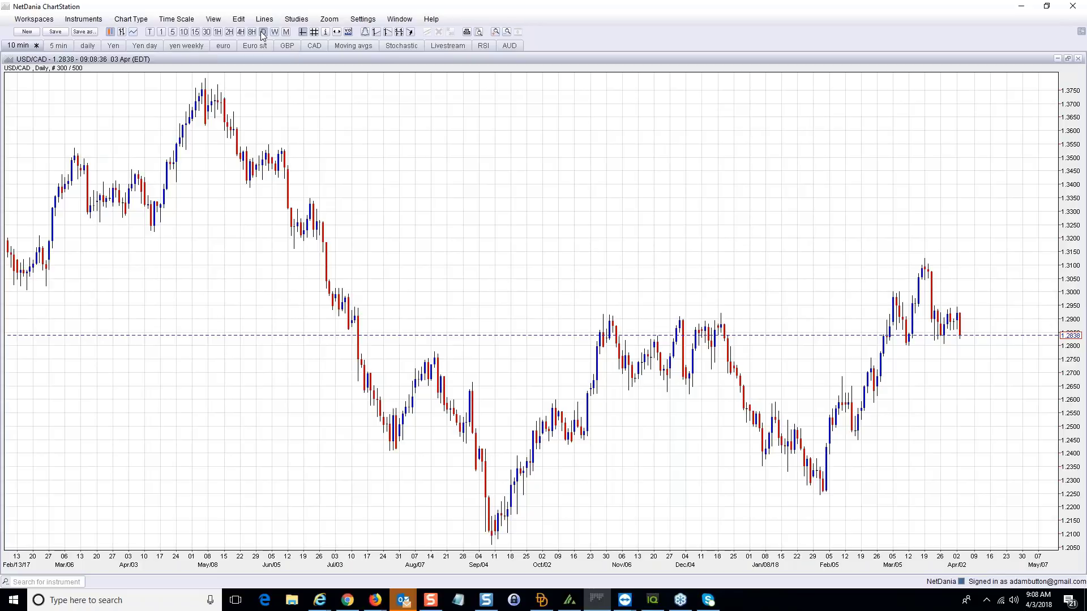
- Range-zoom the USD/CAD daily chart to December 2017 through April 2018
left_click(329, 19)
left_click(338, 32)
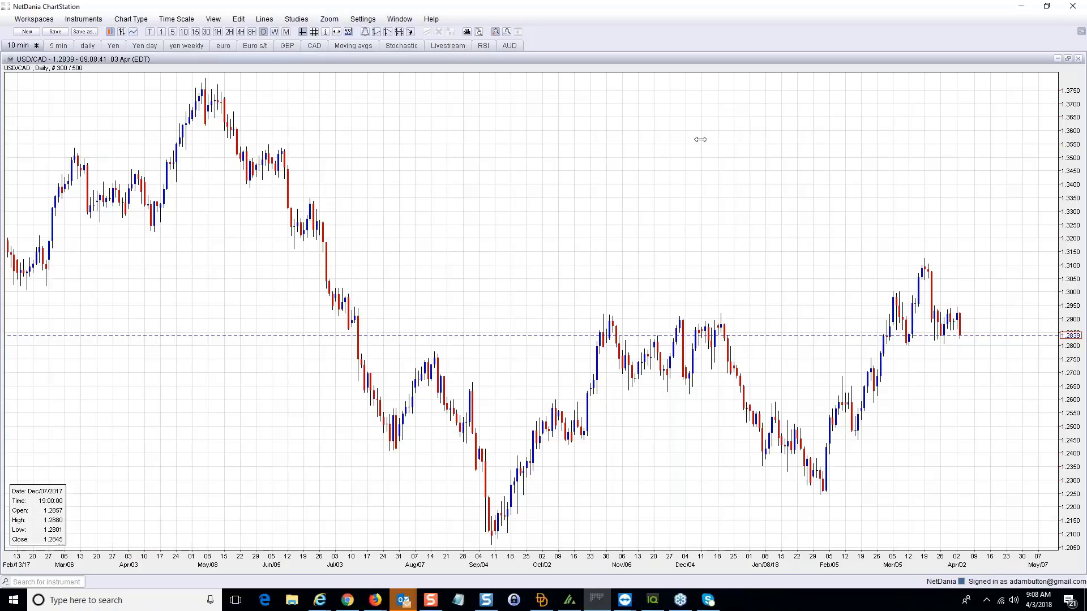
left_click_drag(700, 139, 1013, 141)
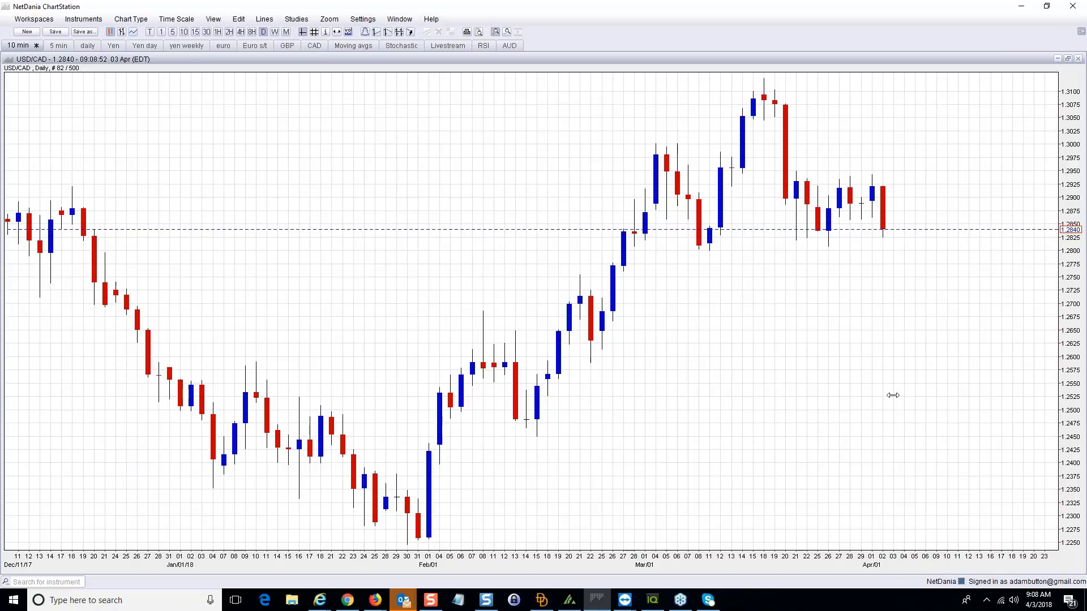
- Restore USD/CAD to the grid and bring the natural gas seasonals article forward
left_click(1067, 59)
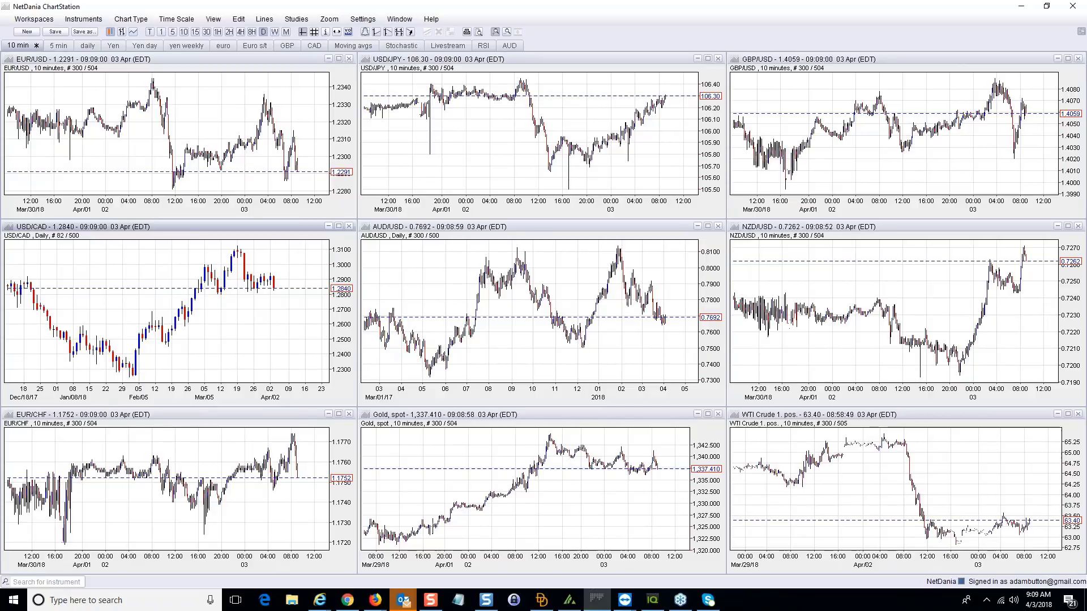
key("alt+Tab")
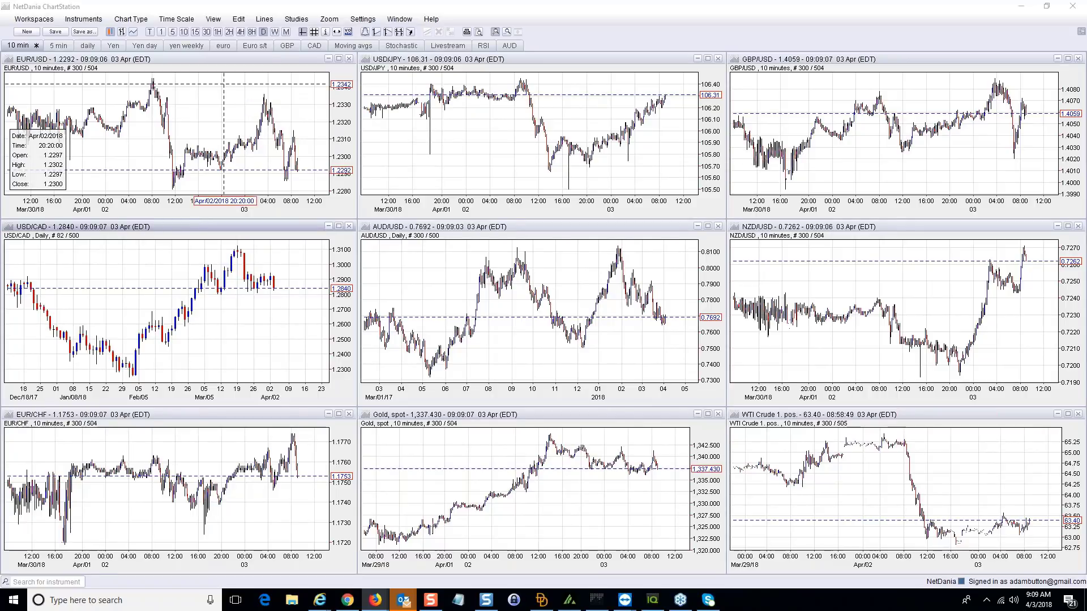
key("alt+Tab")
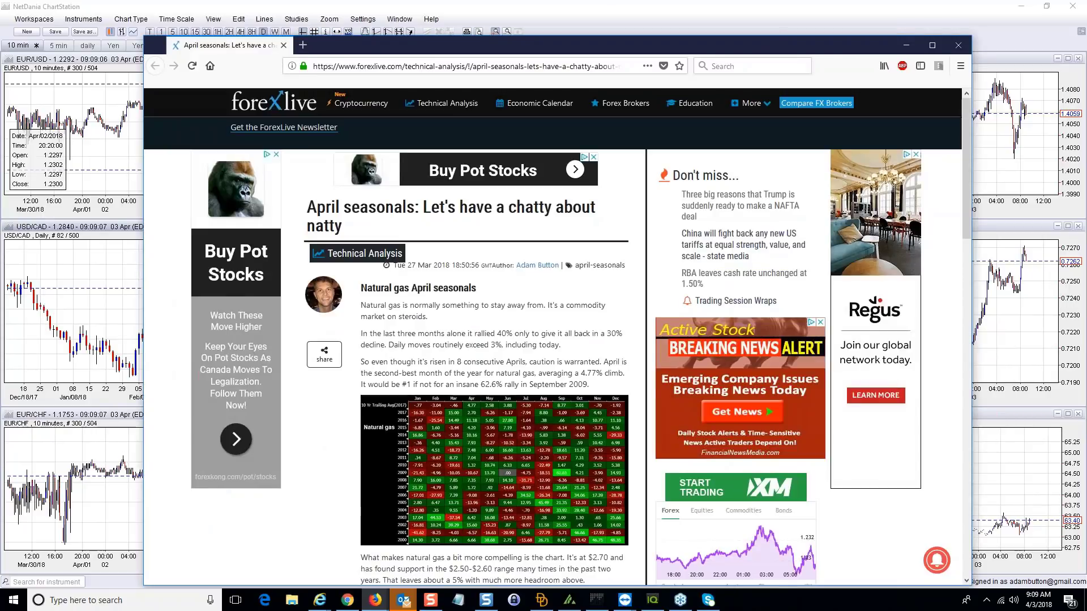
- View the natural gas seasonal table enlarged in a full-screen browser, then minimize Firefox
key("super+Up")
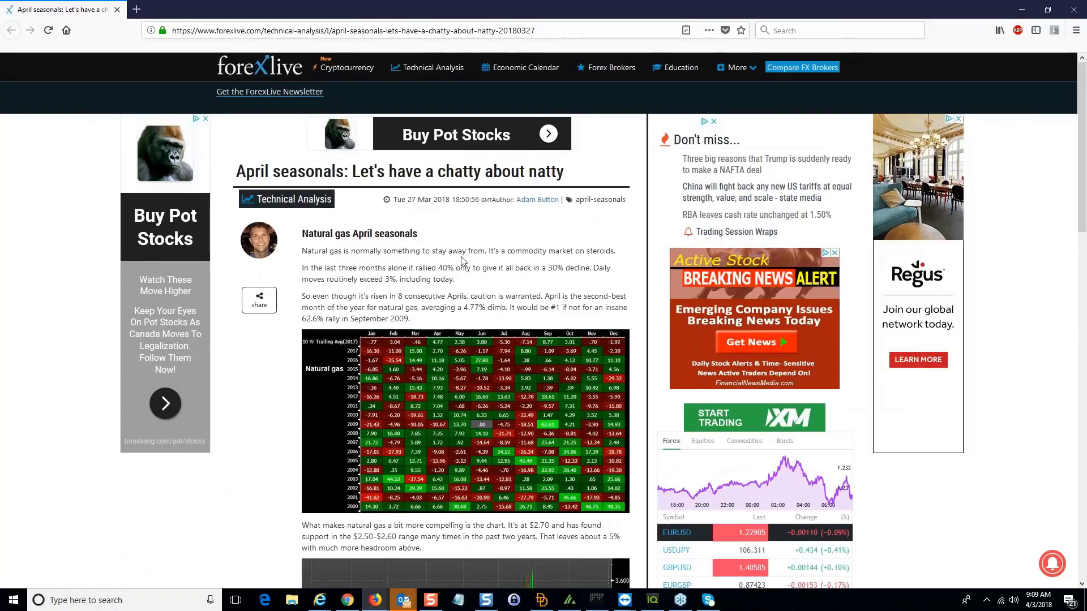
left_click(509, 362)
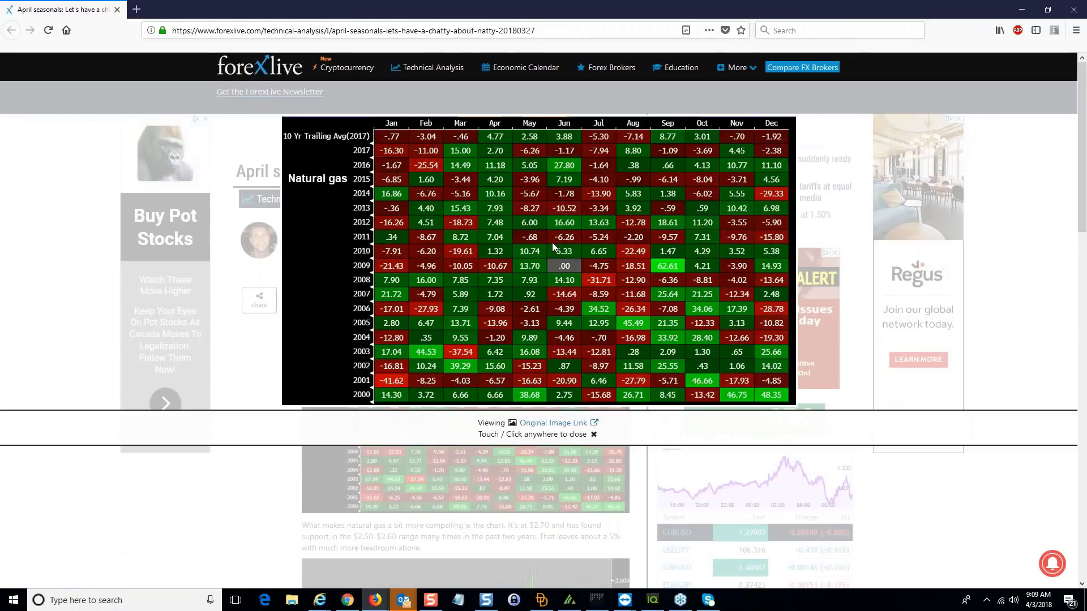
left_click(1027, 12)
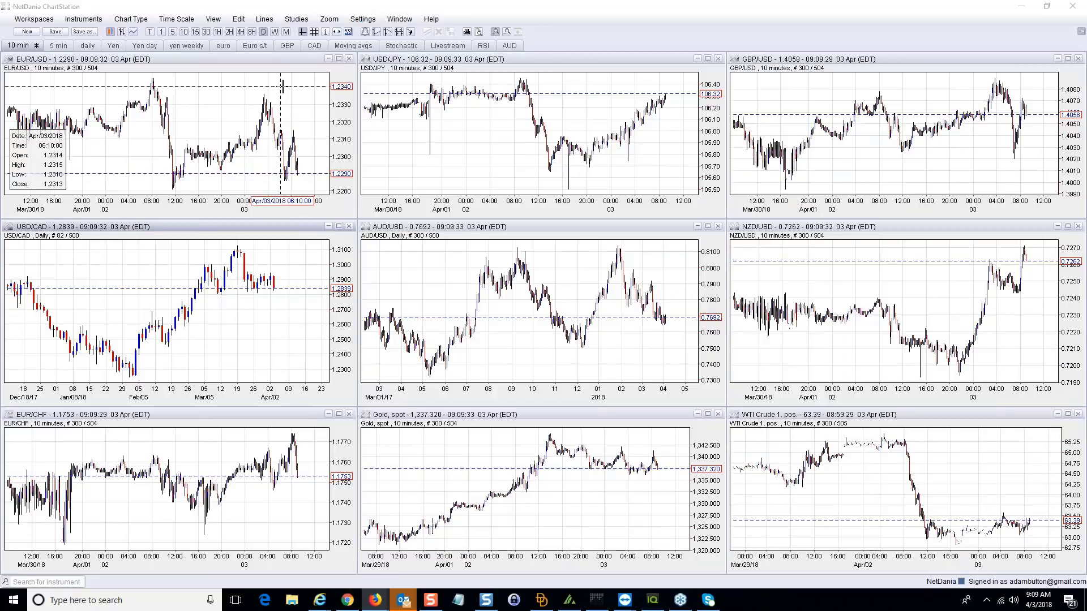
- Show the stock-market April seasonals article full screen and dismiss the corner video ad
key("alt+Tab")
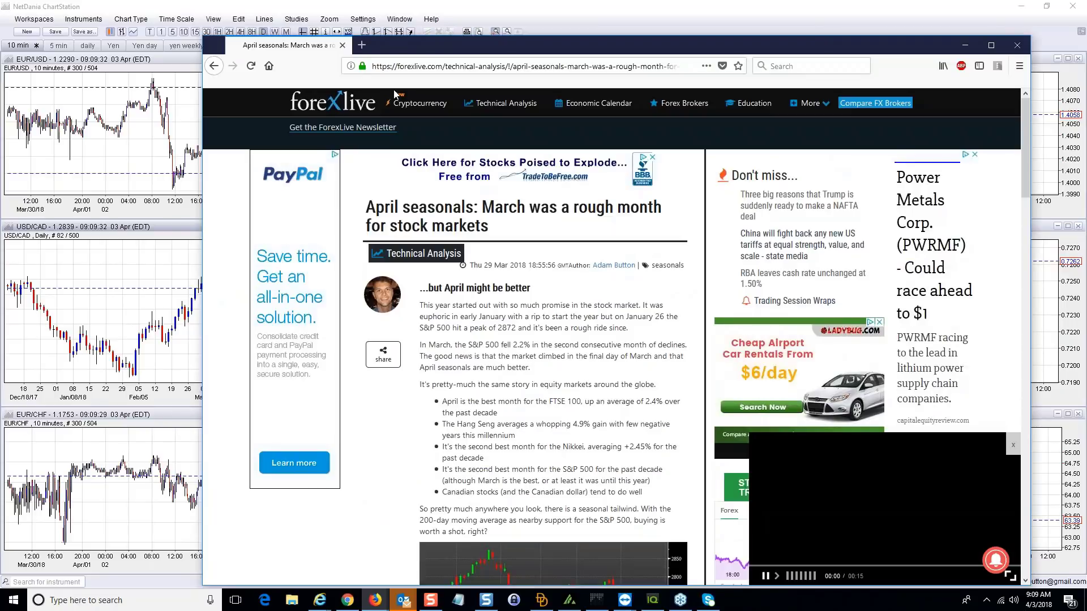
key("super+Up")
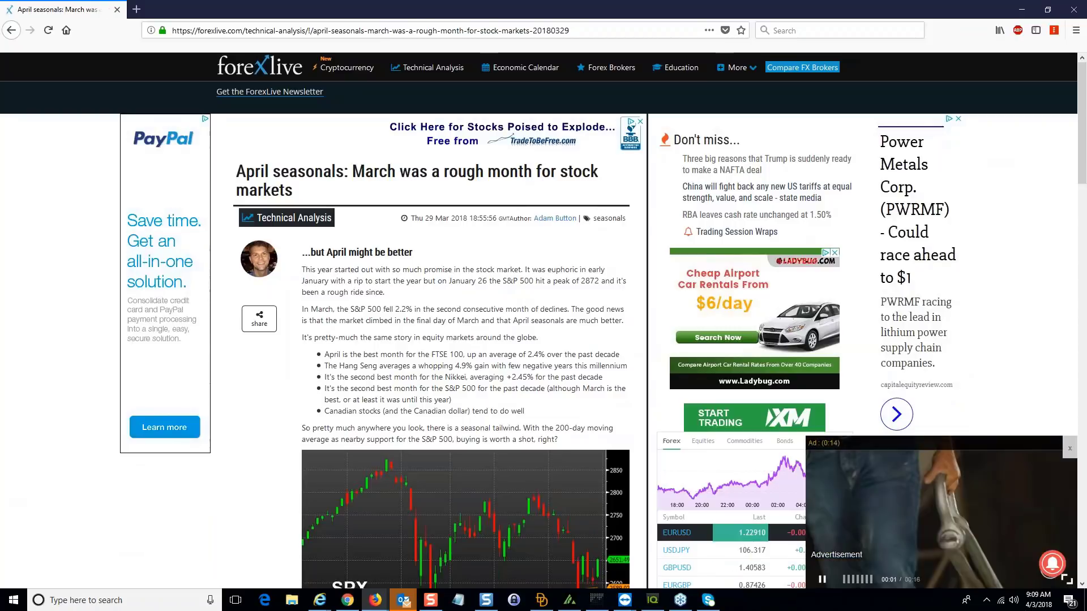
left_click(1070, 448)
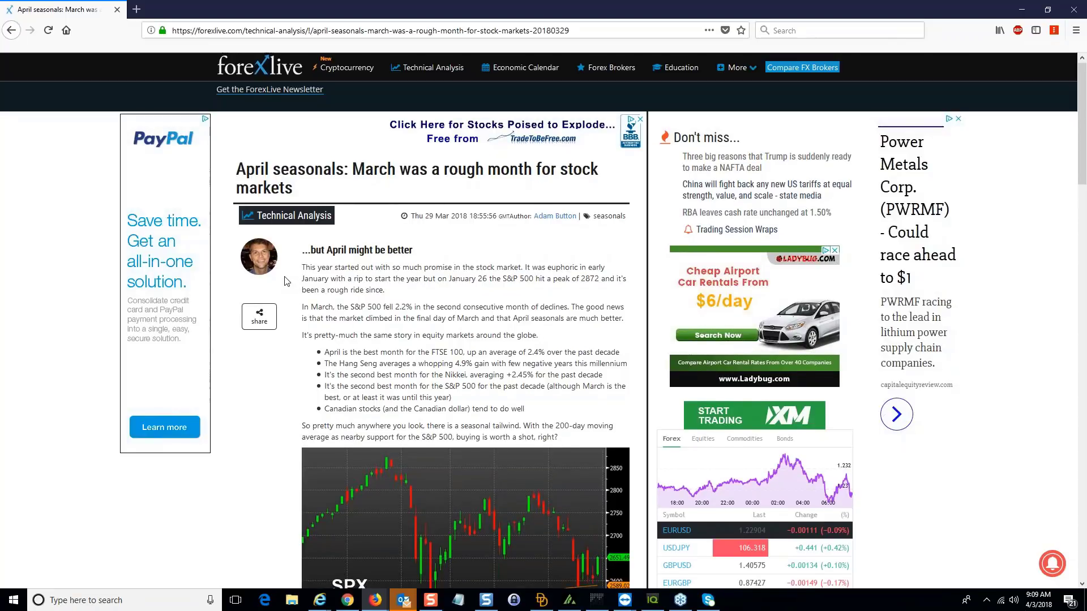
scroll(287, 281, "down", 2)
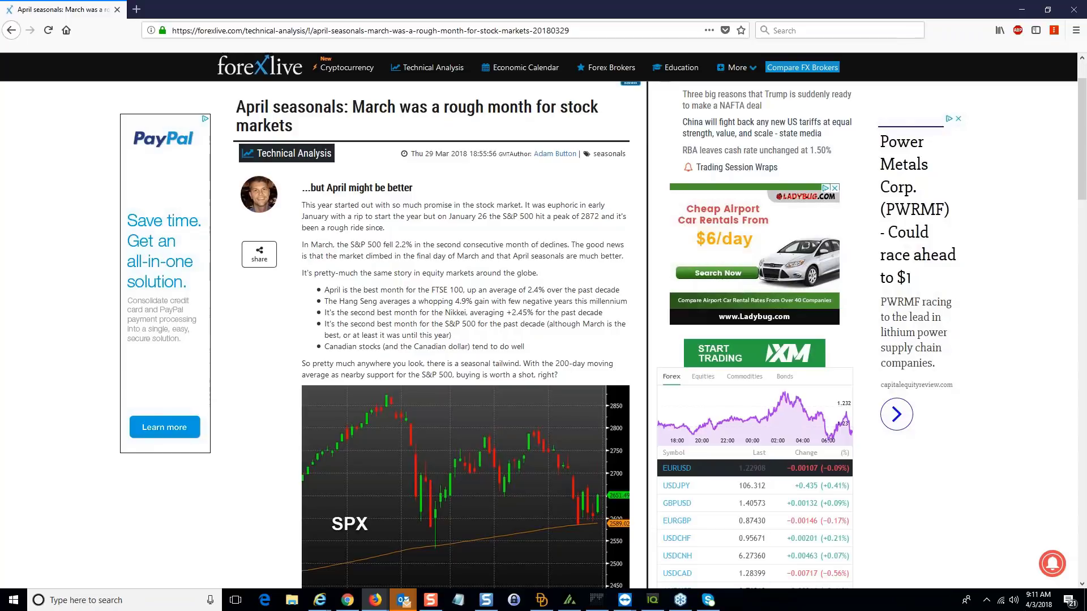
- Minimize Firefox, then maximize the Gold spot chart and switch it to daily candles
left_click(1021, 10)
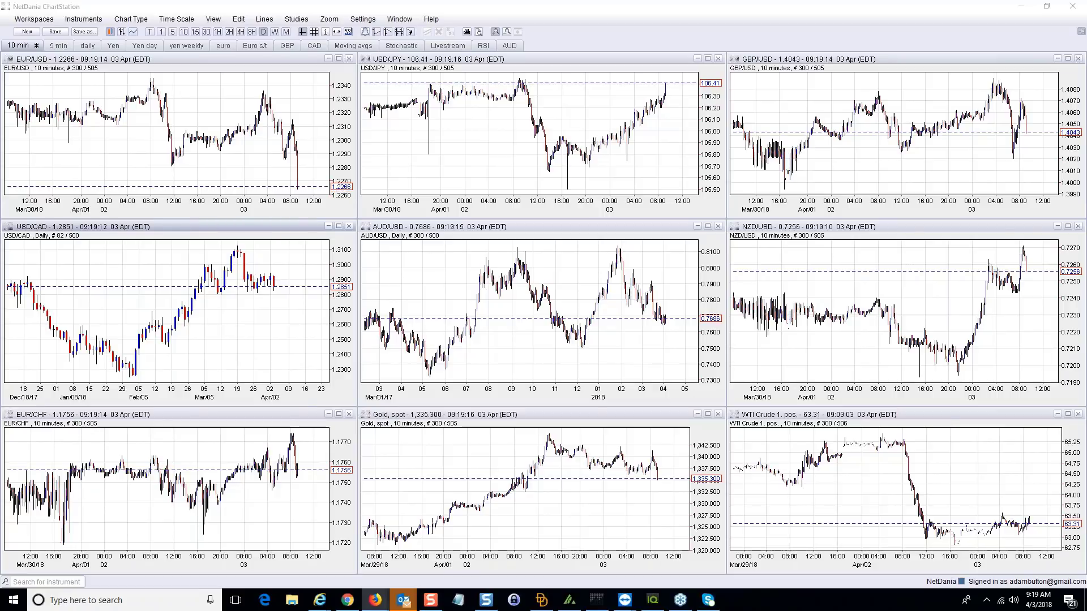
left_click(709, 415)
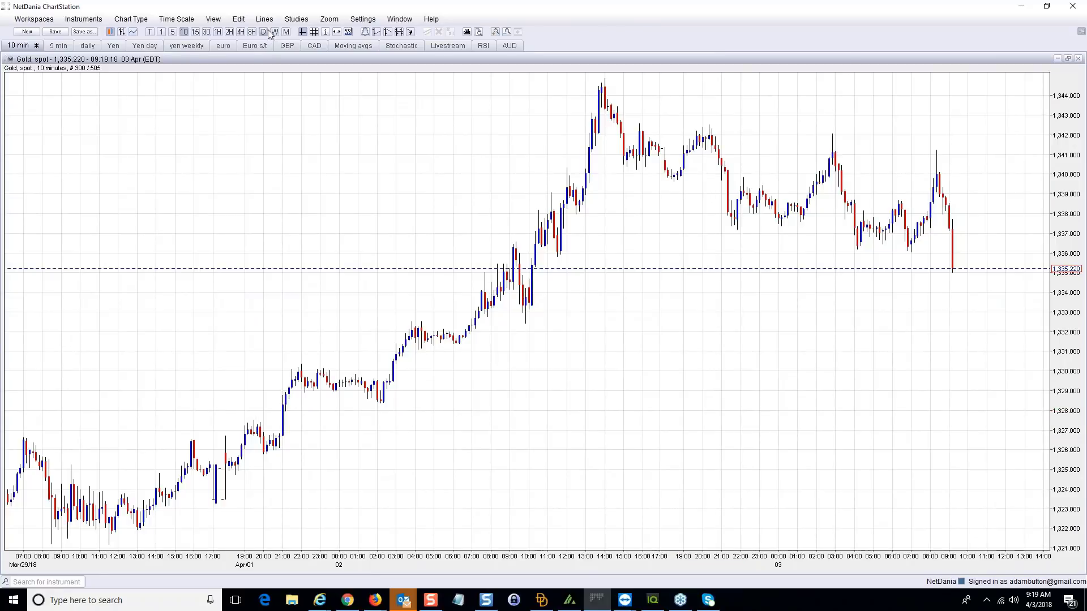
left_click(264, 32)
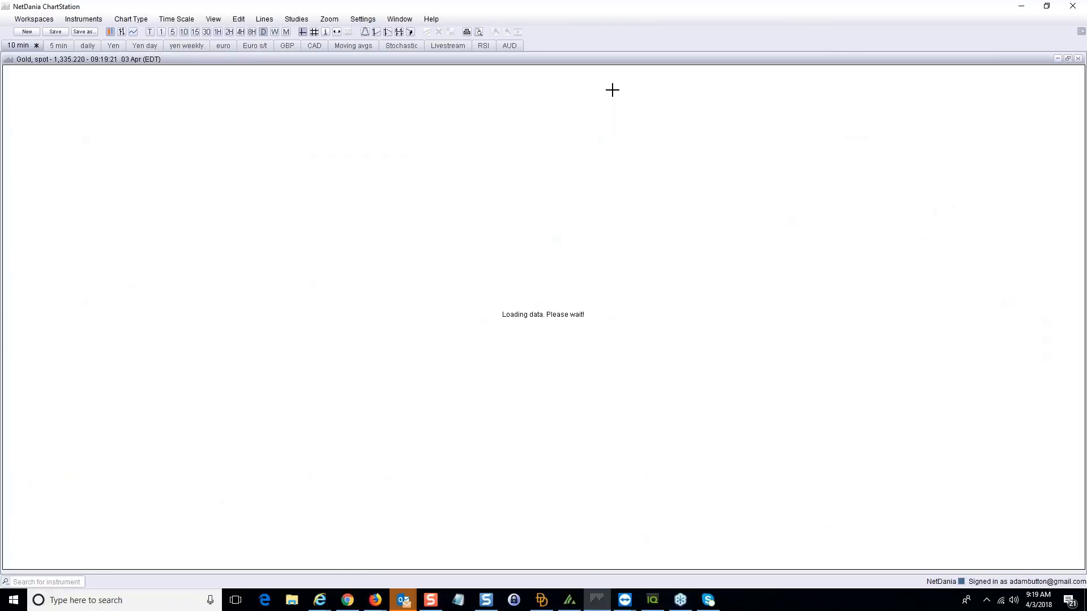